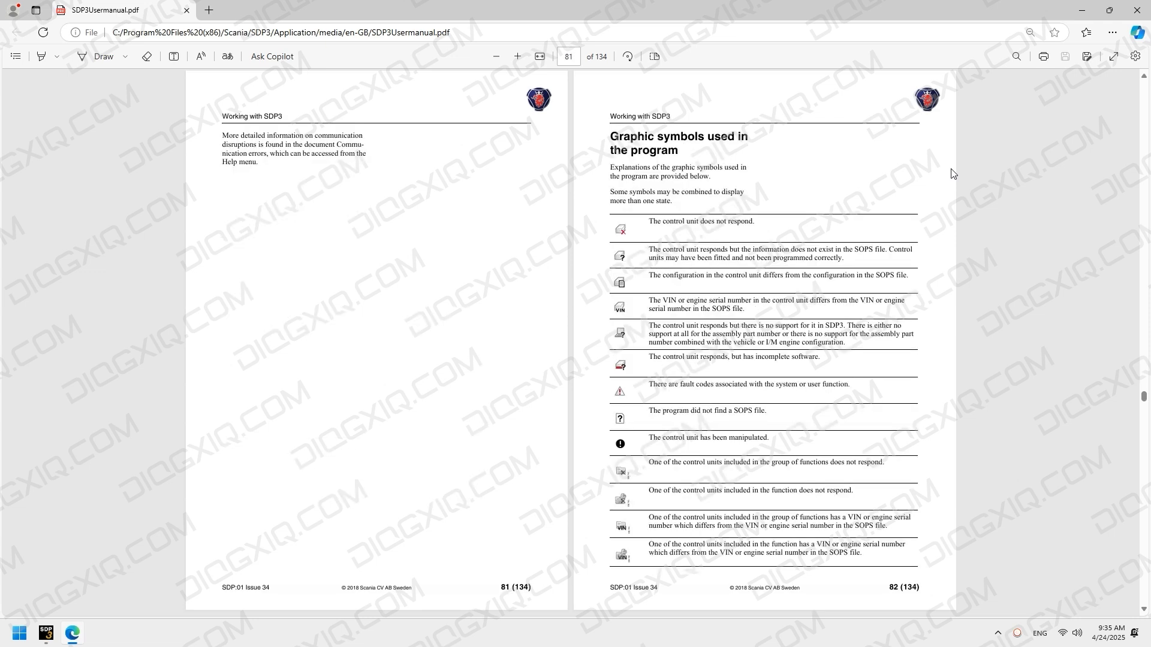
- Read the rest of the SDP3 user manual, from the graphic symbols section through the troubleshooting wizard, and close it
scroll(953, 173, "down", 4)
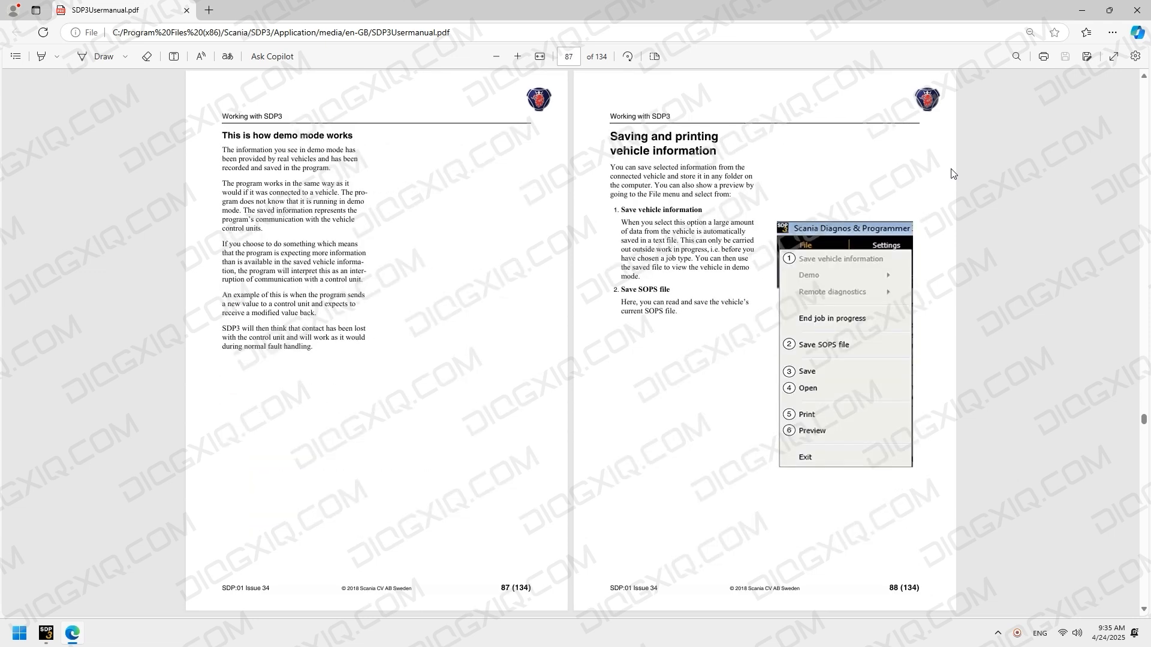
scroll(953, 174, "down", 1)
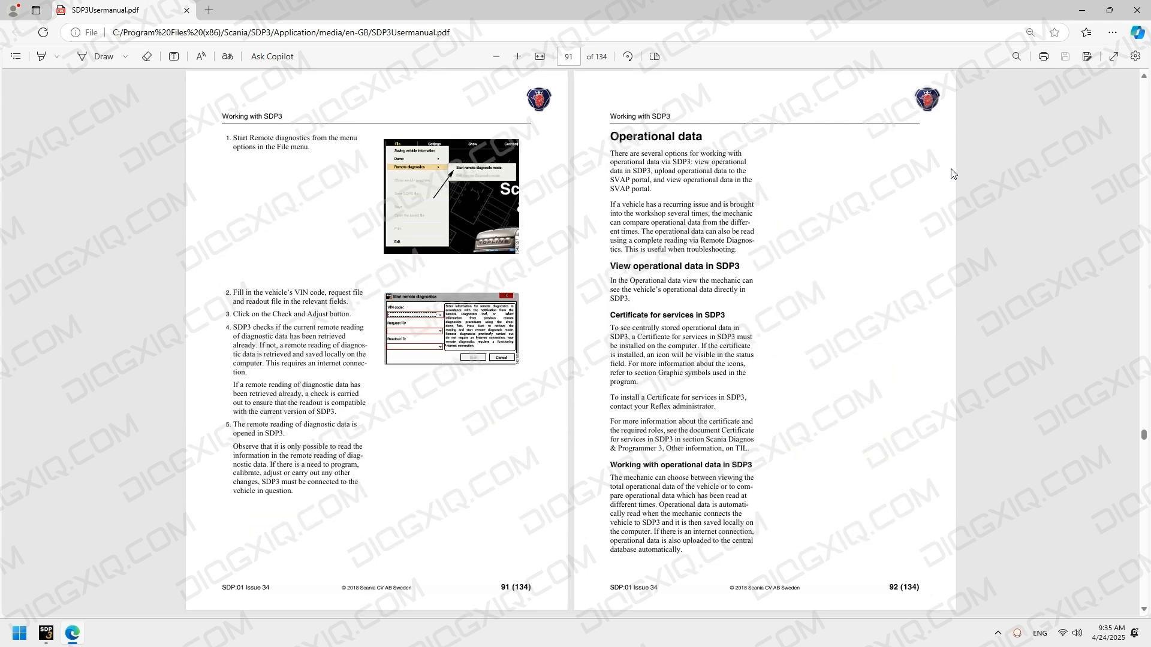
scroll(953, 174, "down", 1)
scroll(953, 174, "down", 1)
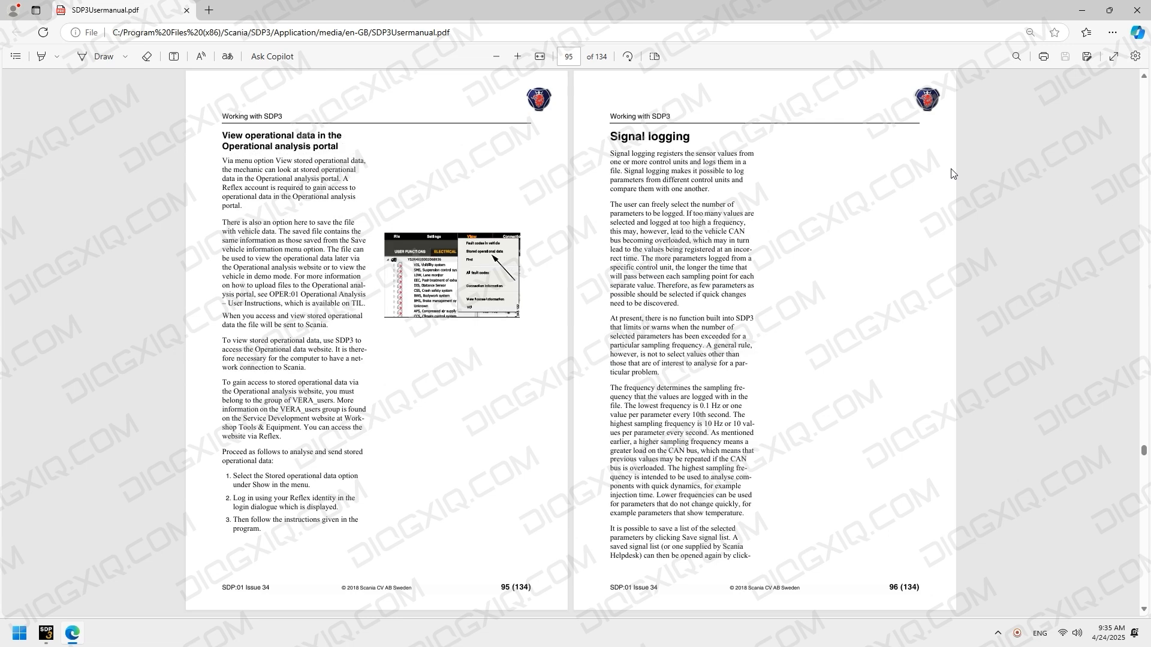
scroll(953, 174, "down", 1)
scroll(953, 174, "down", 1)
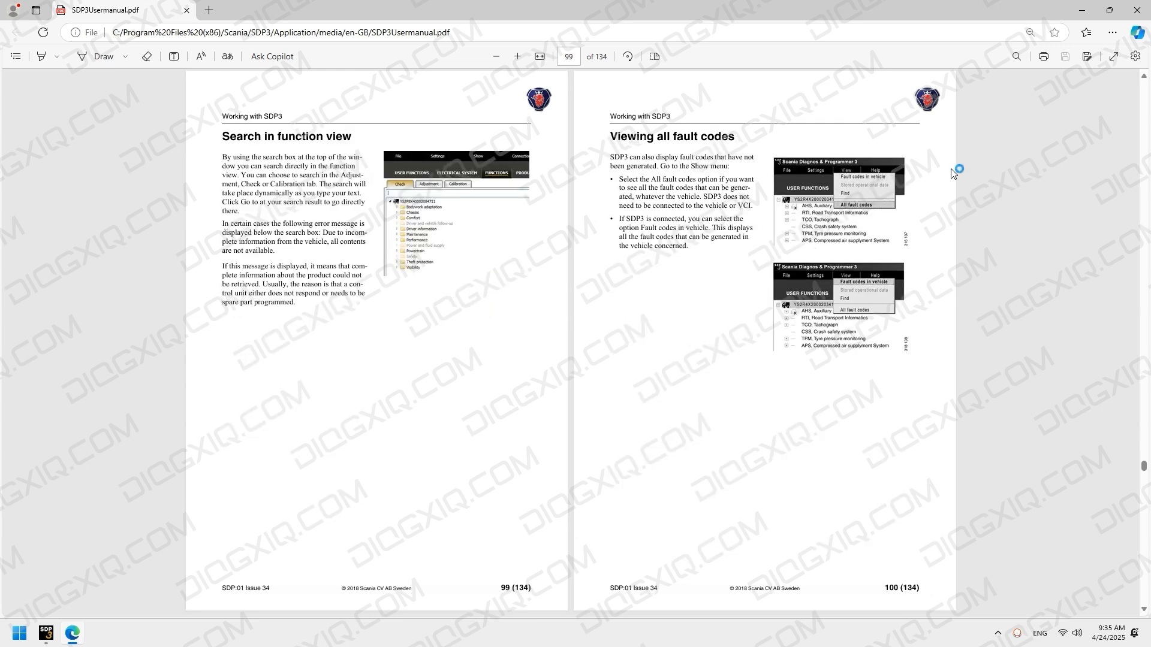
scroll(953, 174, "down", 1)
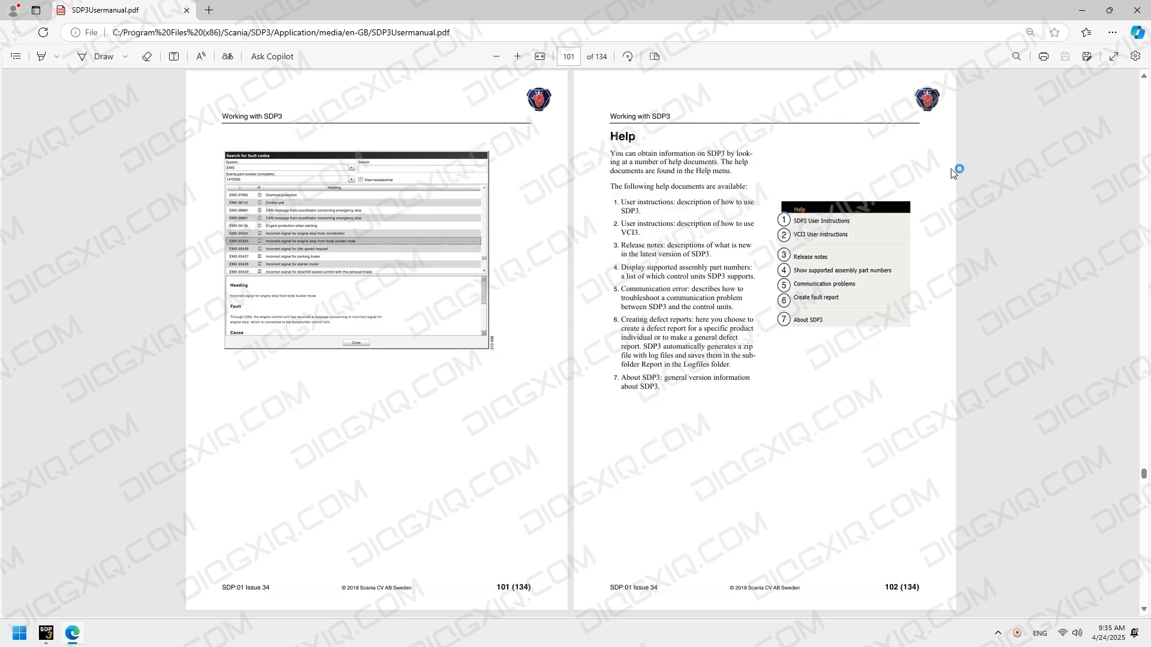
scroll(953, 173, "down", 1)
scroll(953, 173, "down", 1)
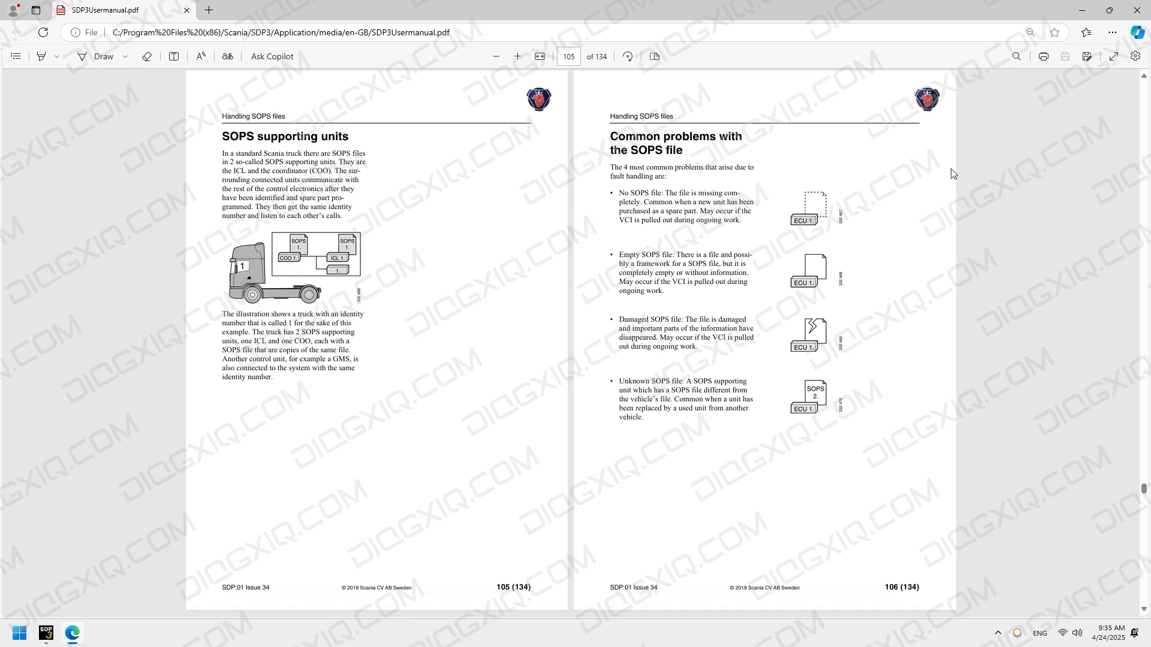
scroll(953, 174, "down", 1)
scroll(953, 174, "down", 1)
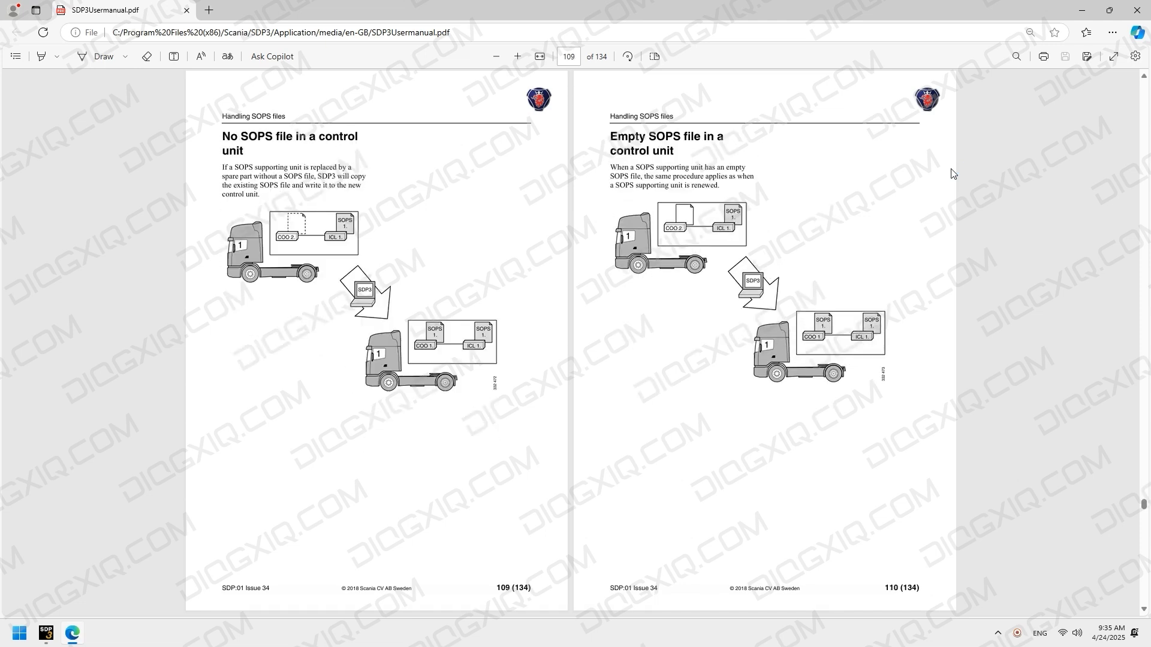
scroll(953, 174, "down", 1)
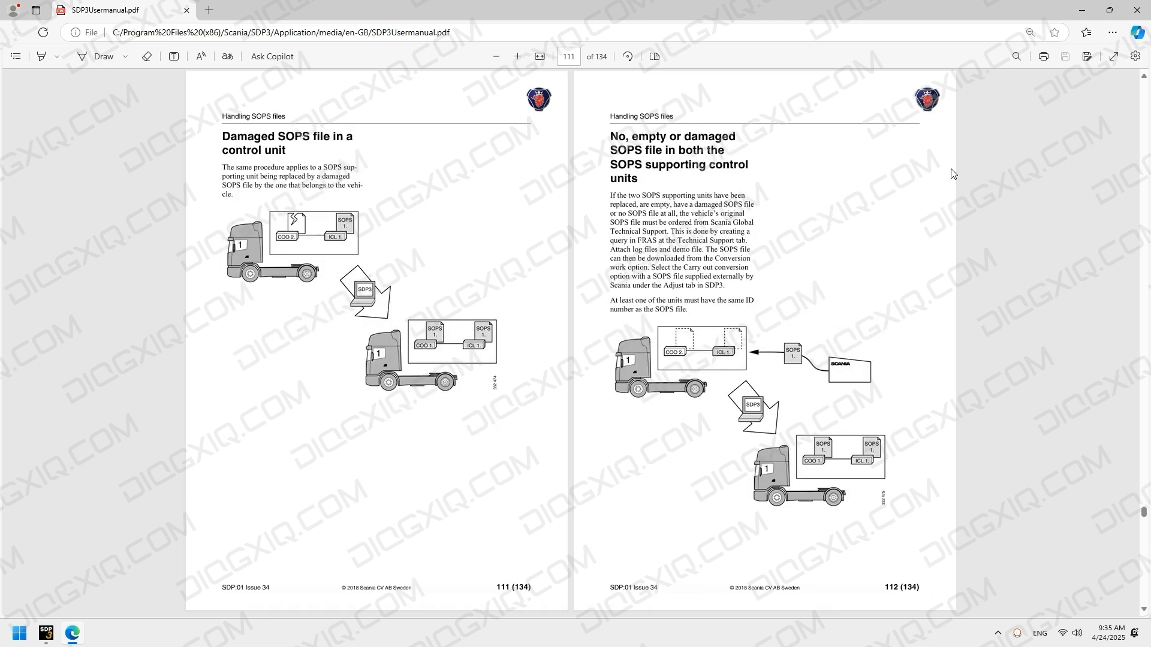
scroll(953, 174, "down", 1)
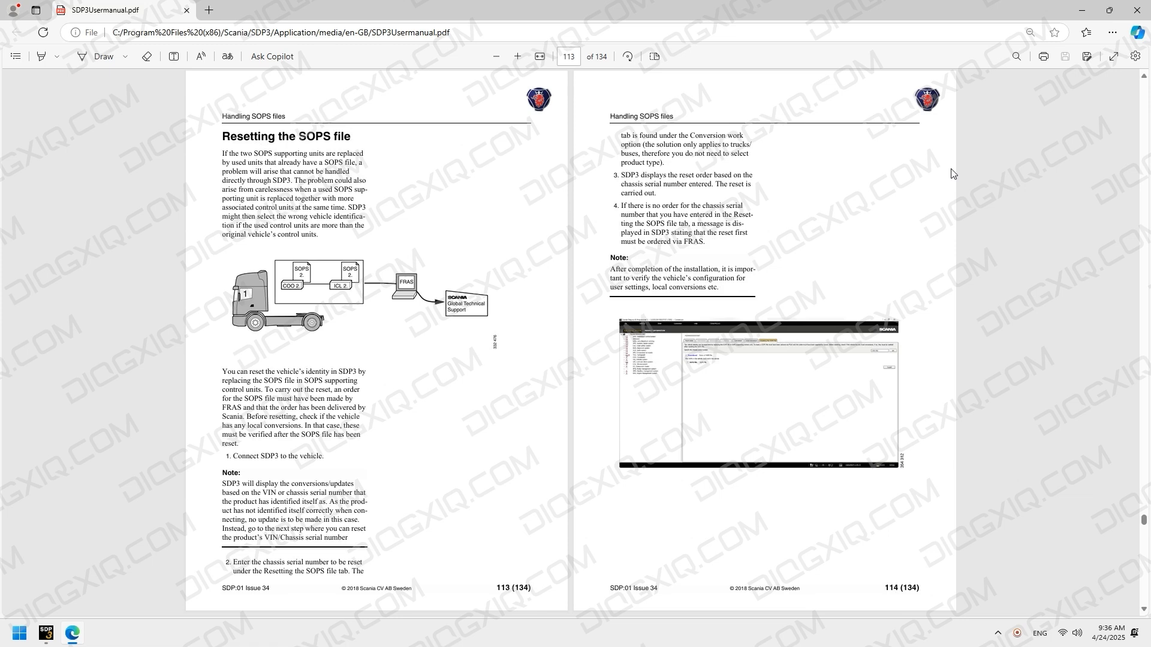
scroll(953, 174, "down", 1)
scroll(953, 174, "down", 1)
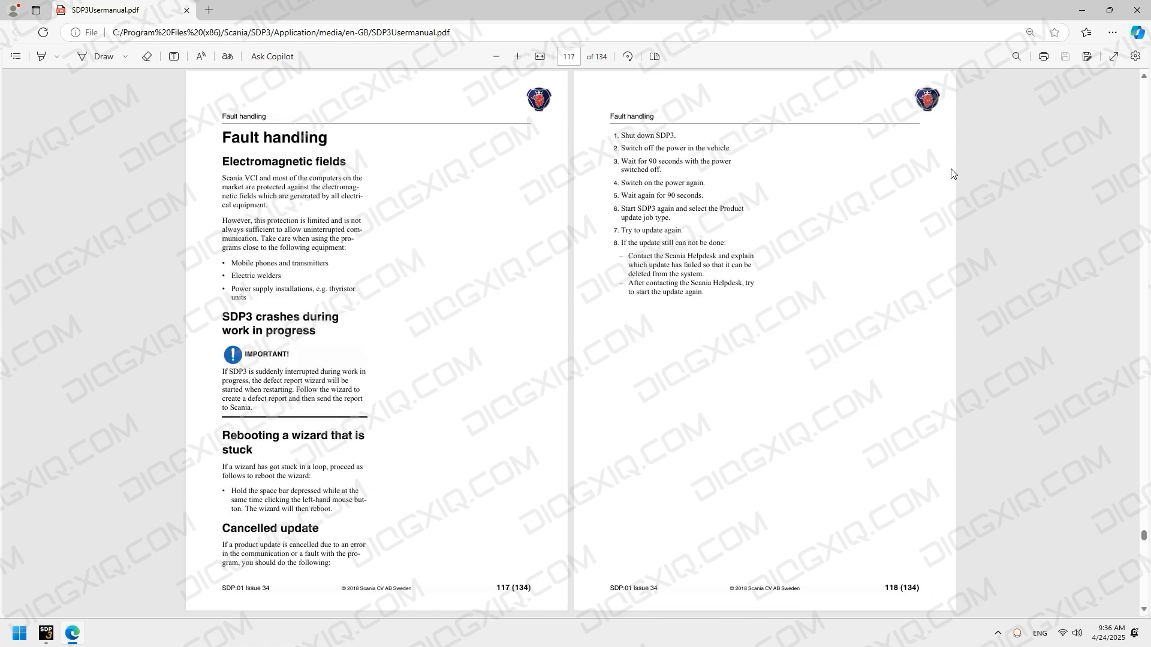
scroll(953, 174, "down", 1)
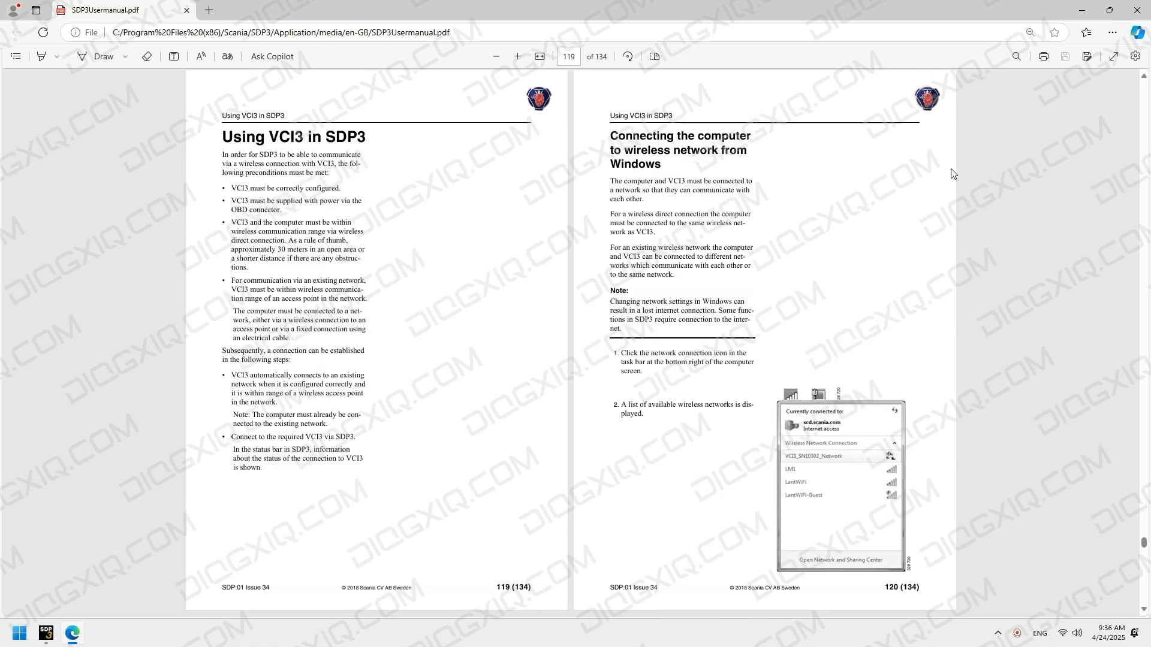
scroll(953, 174, "down", 1)
scroll(953, 174, "down", 1)
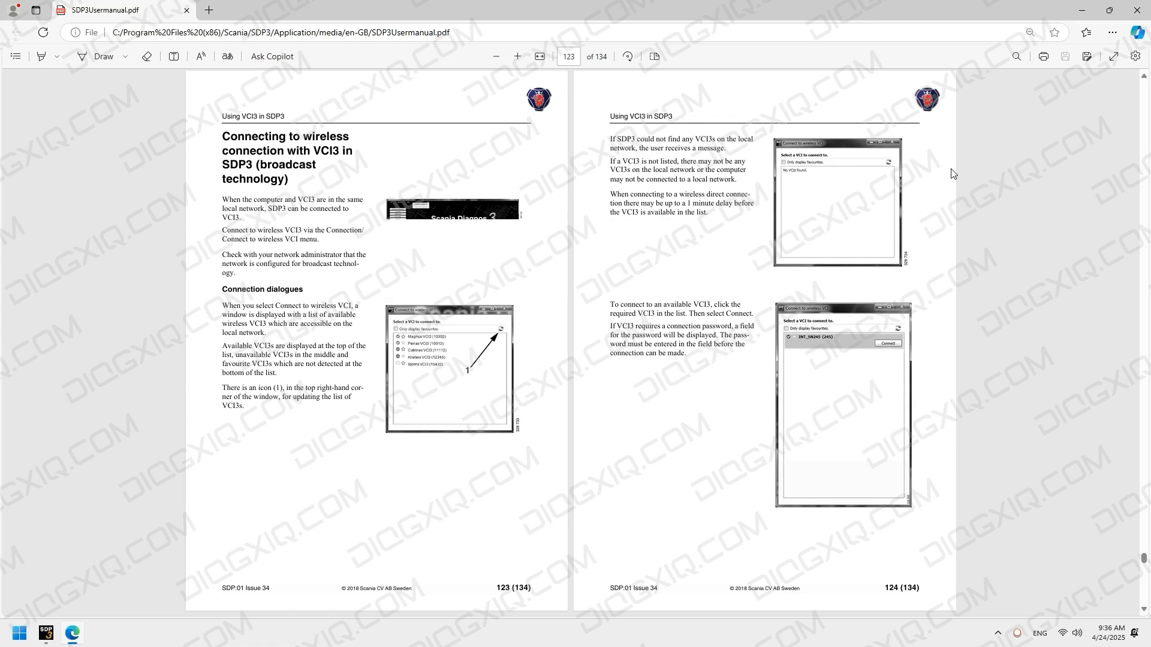
scroll(953, 174, "down", 2)
scroll(953, 174, "down", 2)
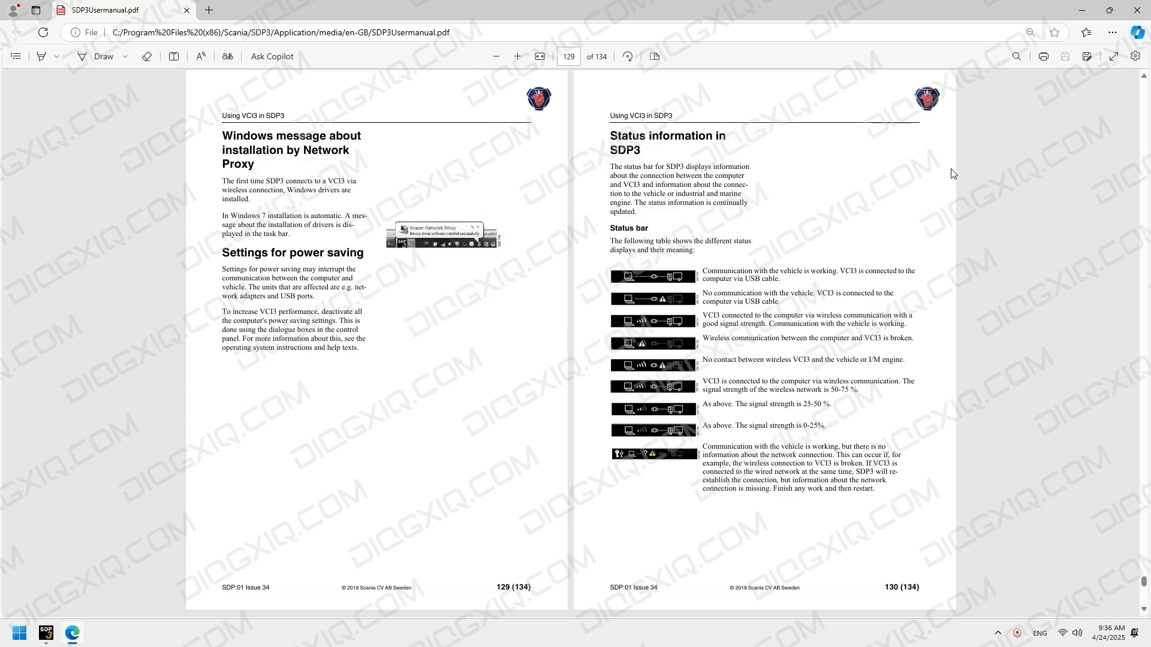
scroll(953, 174, "down", 1)
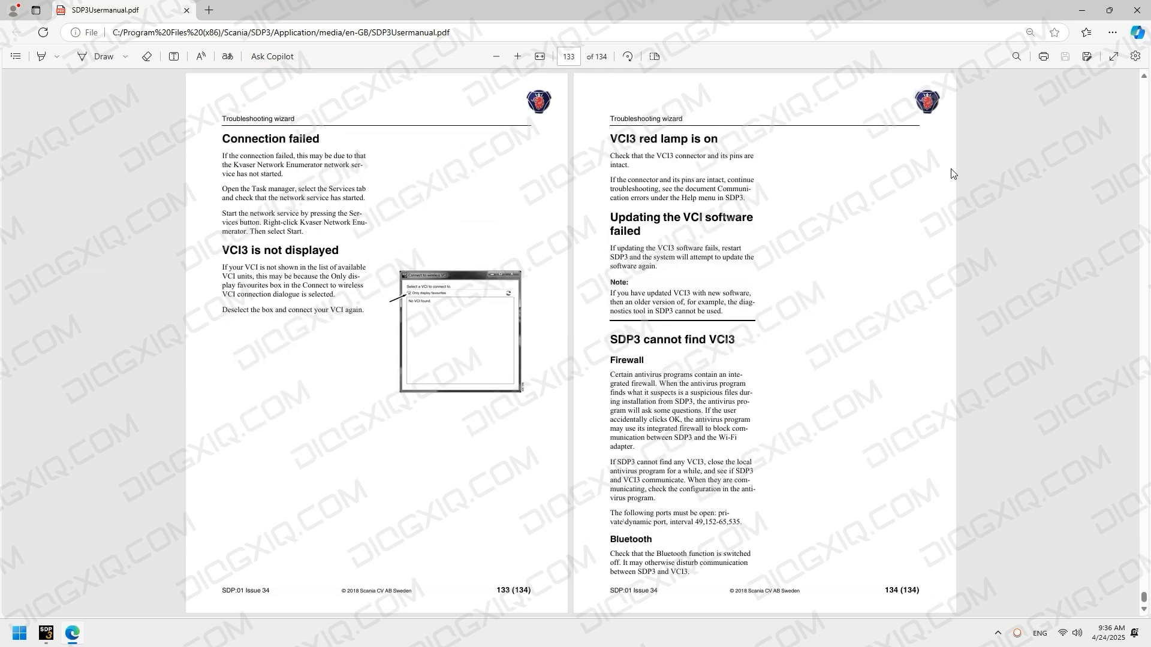
left_click(1136, 11)
- Show all fault codes for vehicles and examine the code entries of the ACS, Articulation control system
left_click(71, 22)
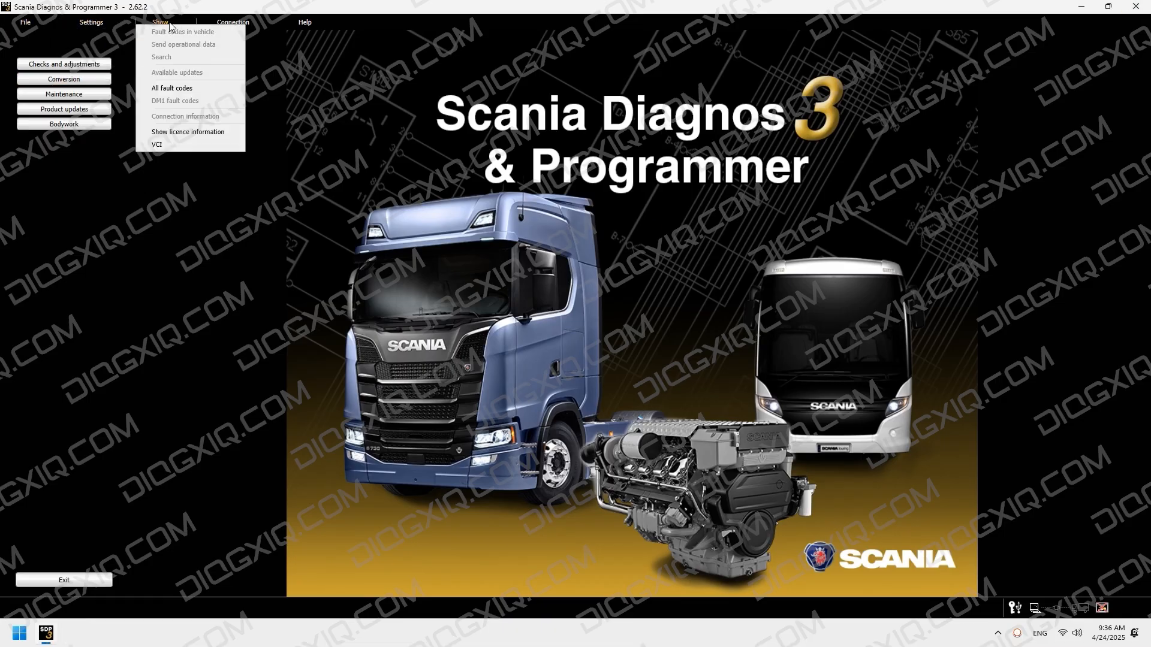
mouse_move(178, 27)
left_click(189, 93)
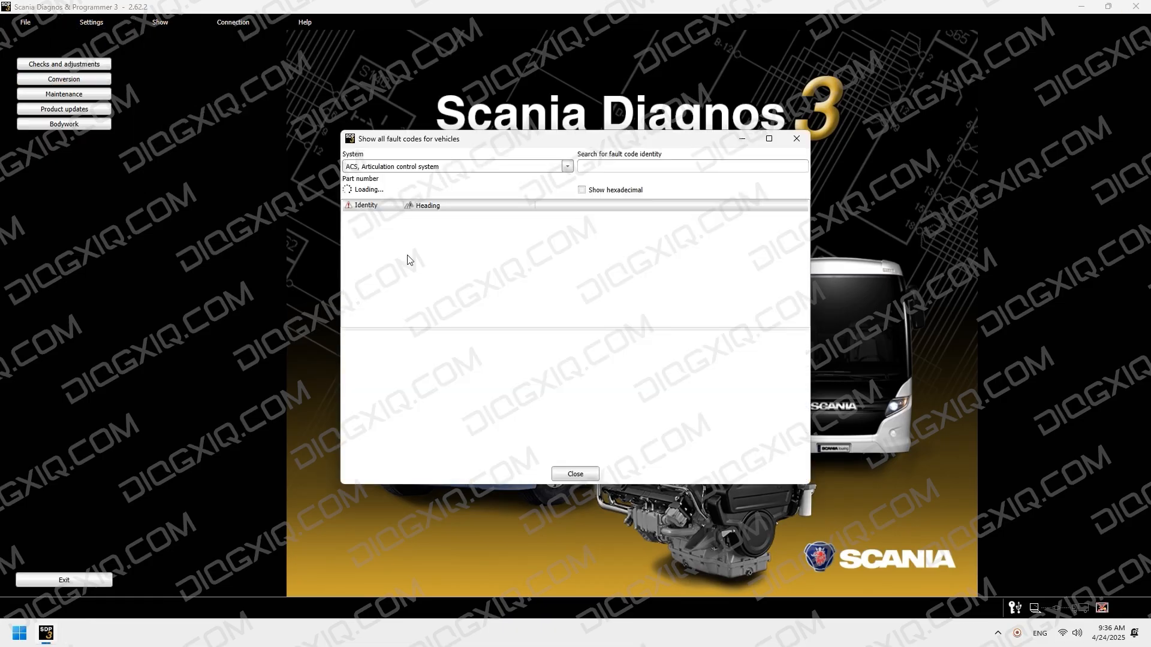
left_click(454, 245)
scroll(458, 252, "down", 8)
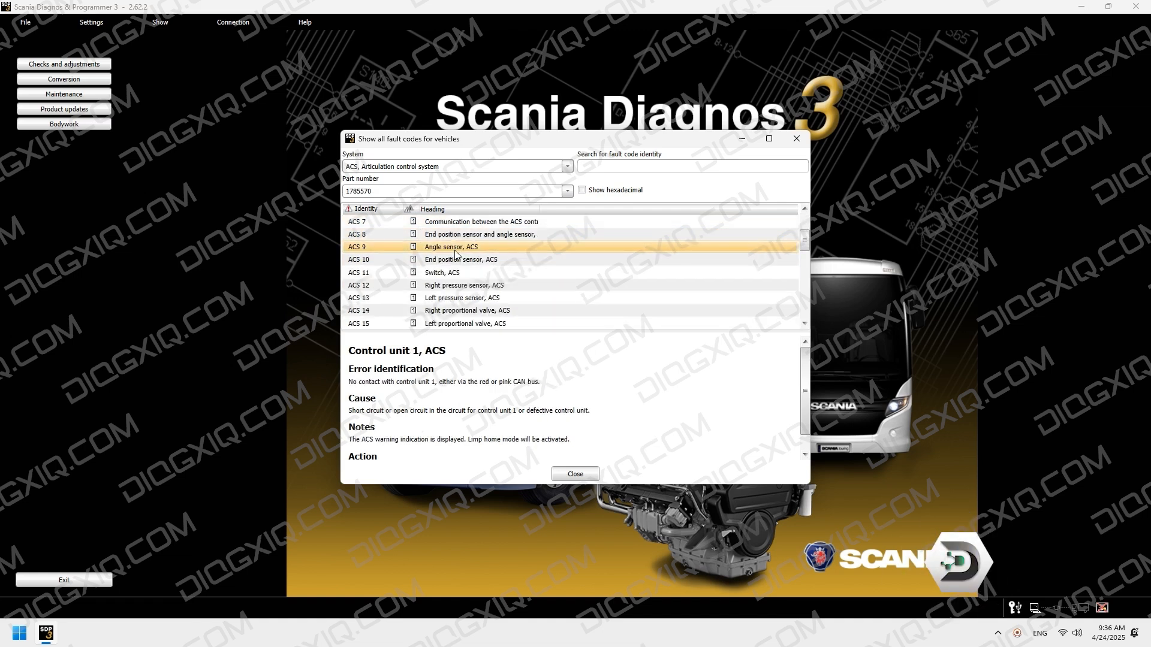
- Look through the available vehicle systems and the part numbers for ACS, Articulation control system
left_click(567, 167)
scroll(544, 211, "down", 2)
scroll(544, 211, "down", 10)
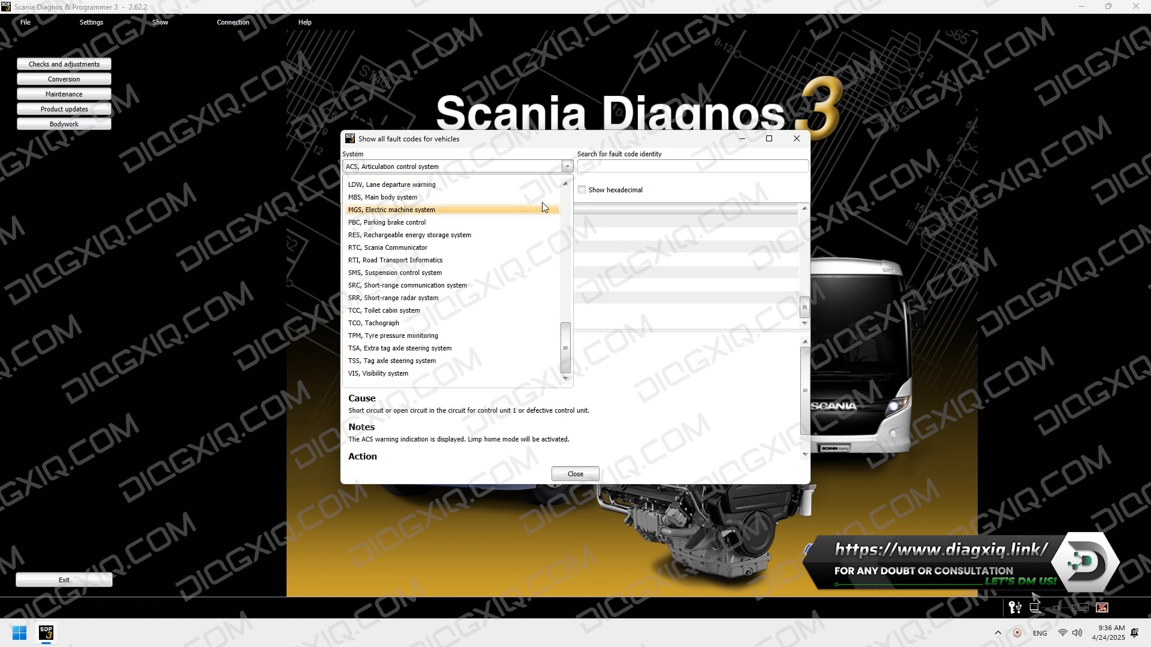
left_click(567, 166)
left_click(567, 191)
scroll(551, 219, "down", 3)
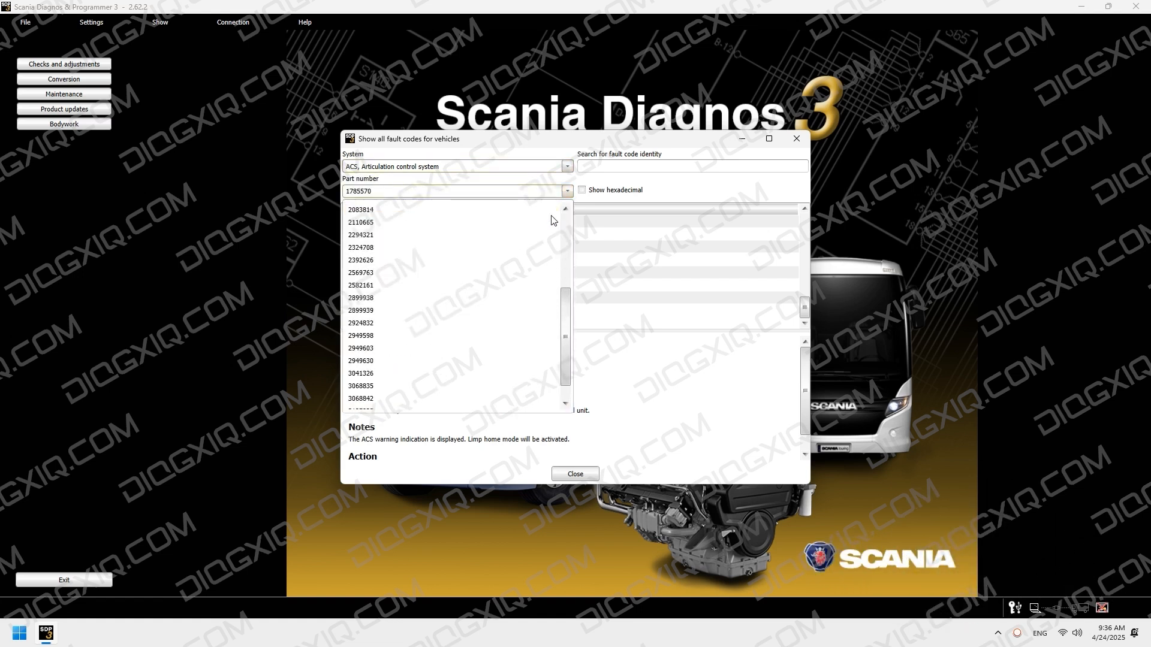
- Show the fault codes for AHS, Auxiliary heater system and look through its part numbers
left_click(567, 167)
left_click(567, 167)
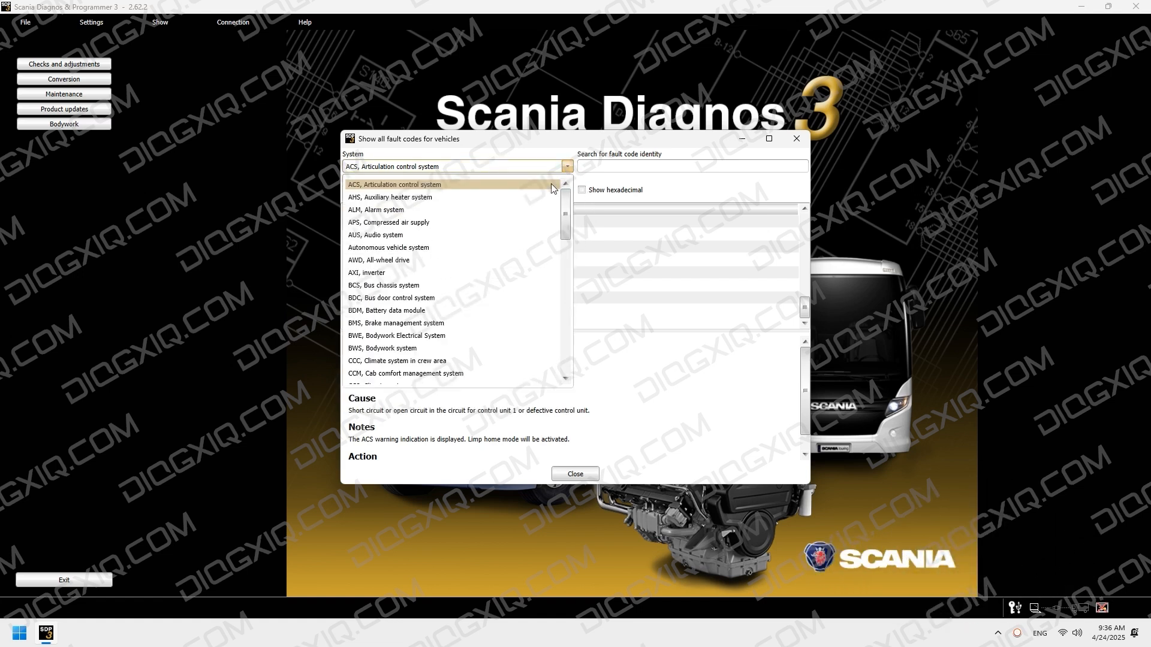
left_click(551, 192)
left_click(571, 191)
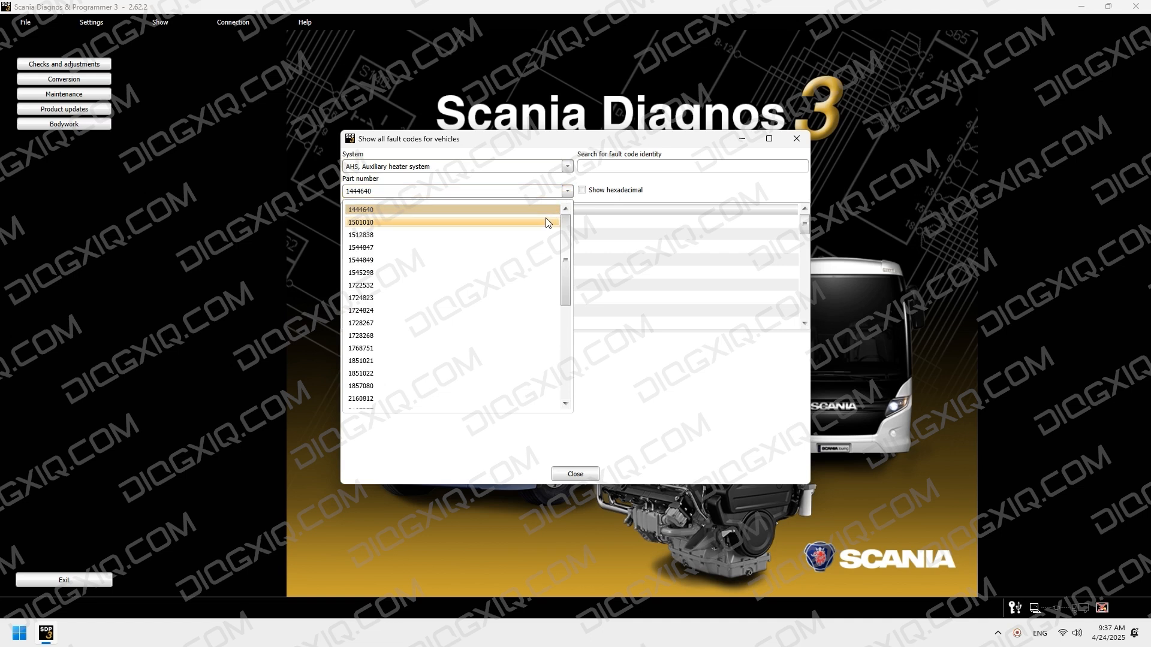
scroll(546, 217, "down", 6)
scroll(546, 218, "down", 1)
left_click(568, 168)
- Show the fault codes for ALM, Alarm system and check its part numbers
left_click(568, 169)
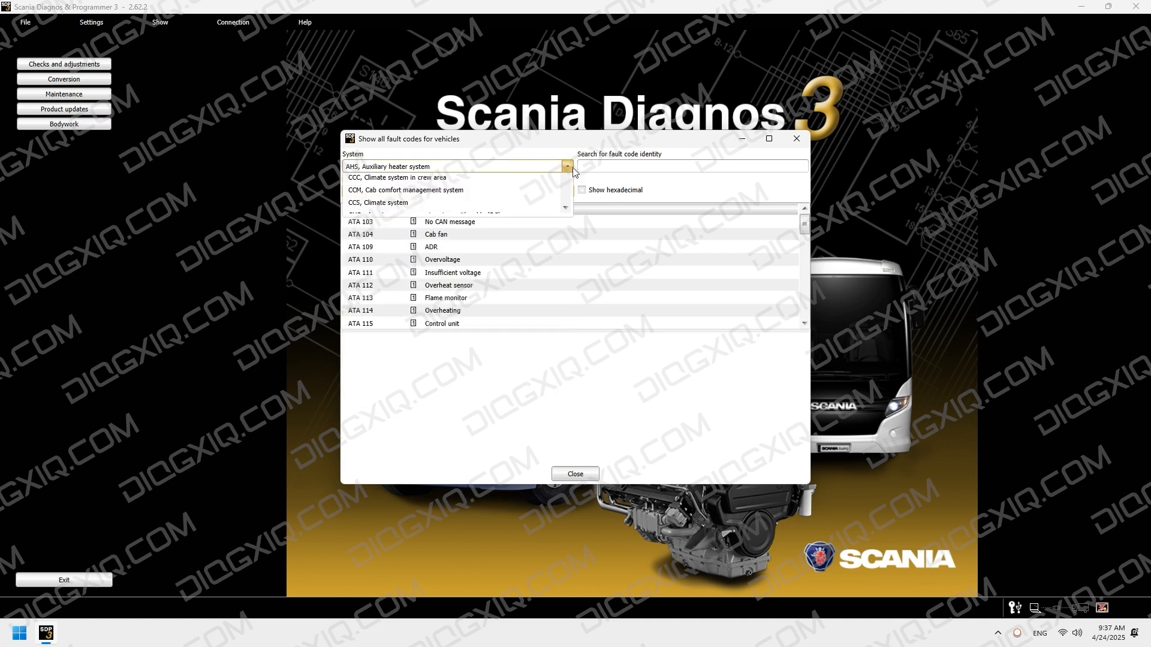
scroll(545, 199, "up", 1)
left_click(543, 209)
left_click(535, 191)
left_click(573, 174)
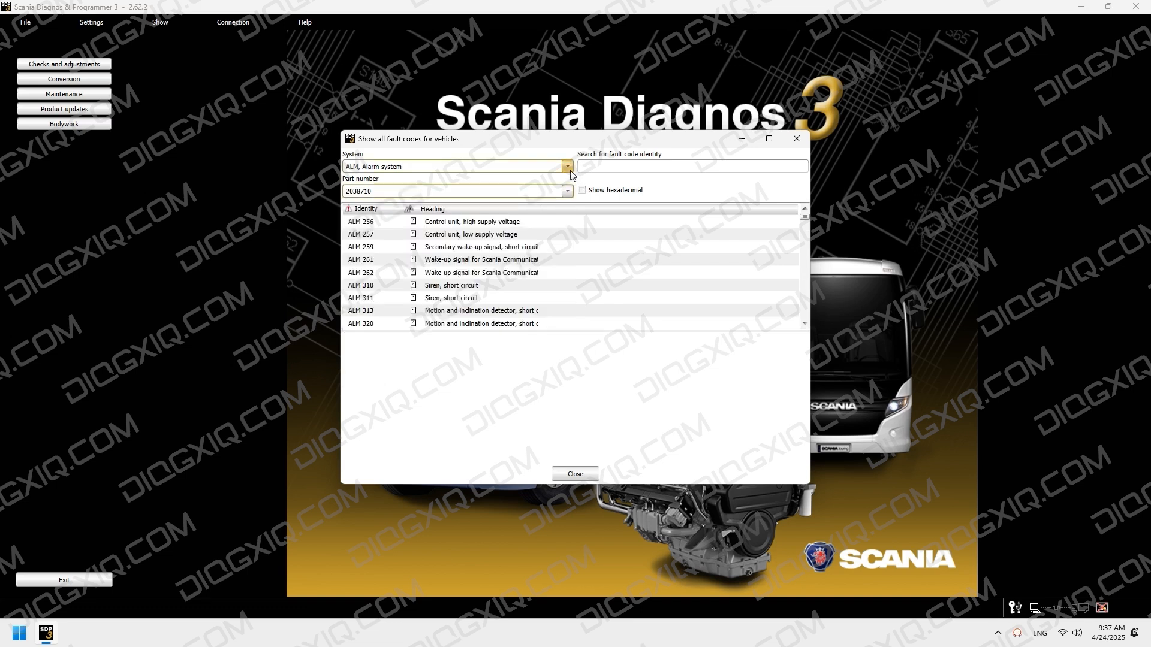
- Switch the fault code list to the Autonomous vehicle system and check its part numbers
left_click(568, 167)
left_click(523, 226)
left_click(567, 191)
left_click(572, 173)
- Show the fault codes for AWD, All-wheel drive and check the part numbers offered for it
left_click(567, 167)
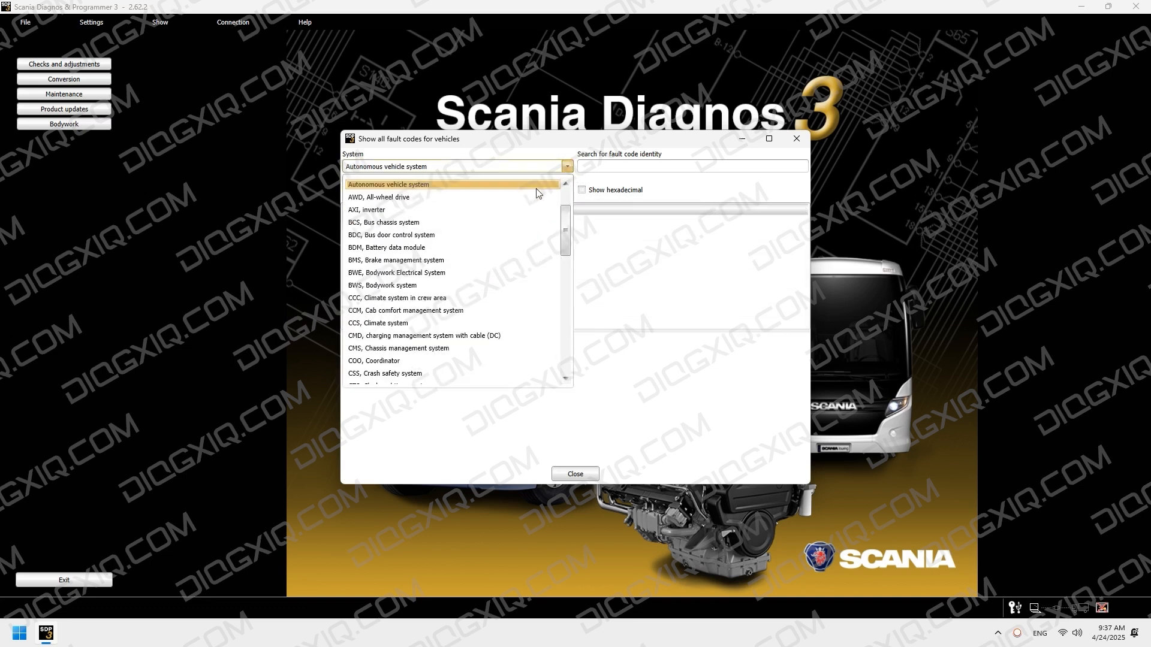
scroll(512, 209, "up", 2)
left_click(516, 259)
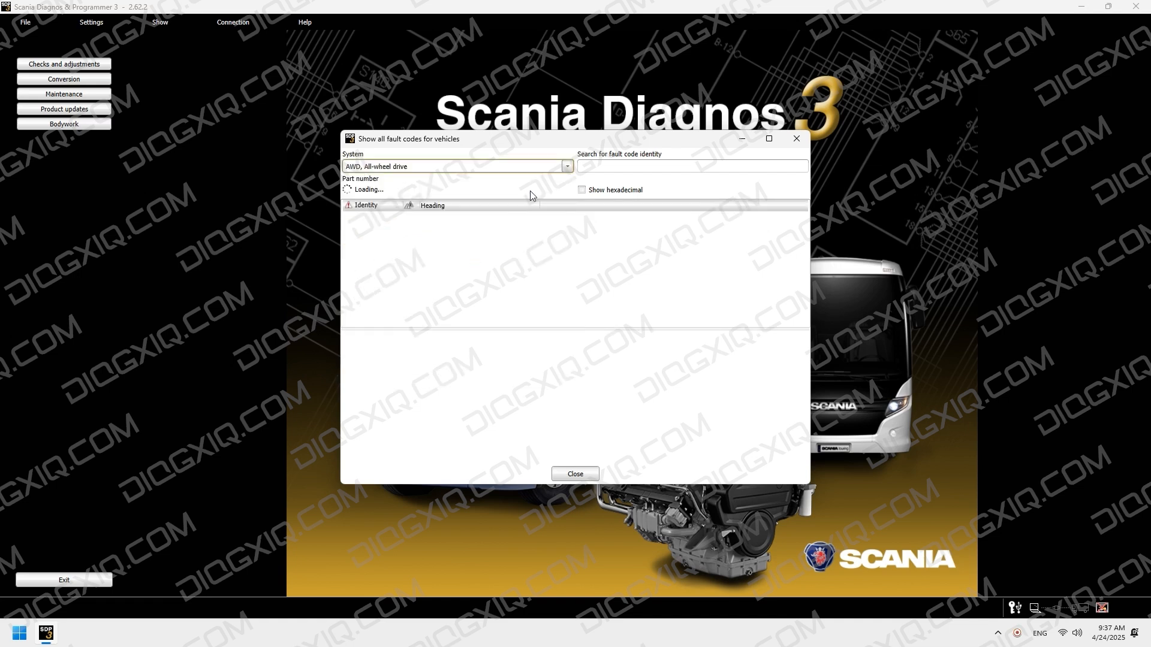
left_click(543, 191)
left_click(584, 175)
- Show the fault codes for the AXI inverter and check its part numbers
left_click(567, 167)
left_click(509, 198)
left_click(567, 192)
left_click(567, 167)
- Show the fault codes for BCS, Bus chassis system and look through its part numbers
left_click(567, 167)
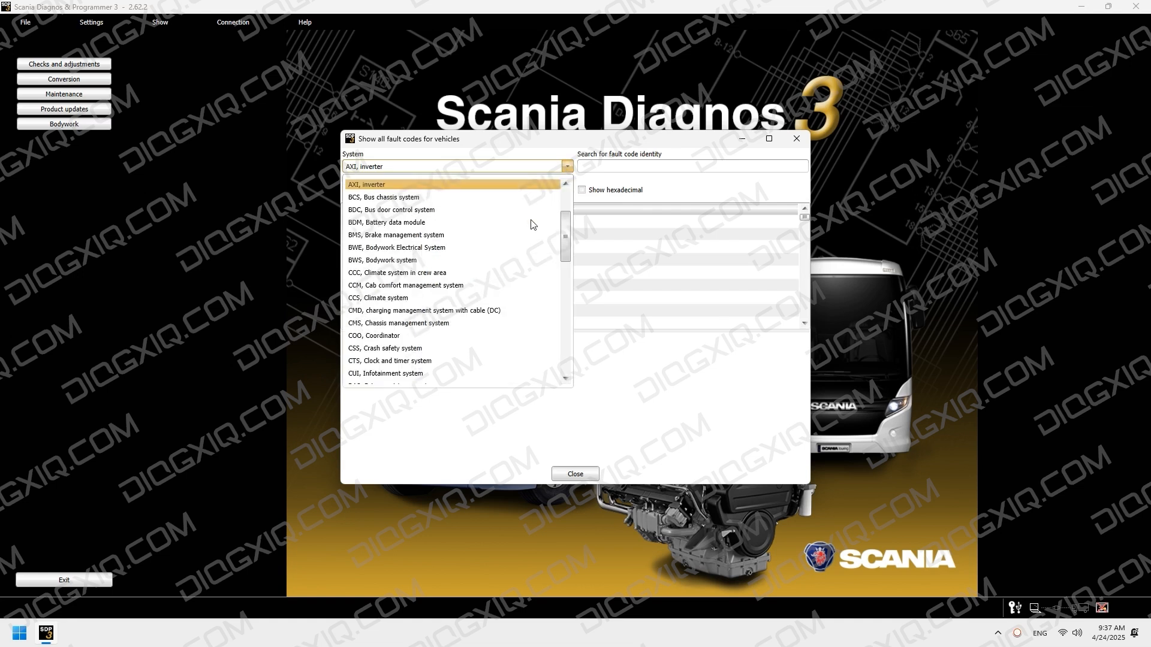
left_click(474, 200)
left_click(567, 192)
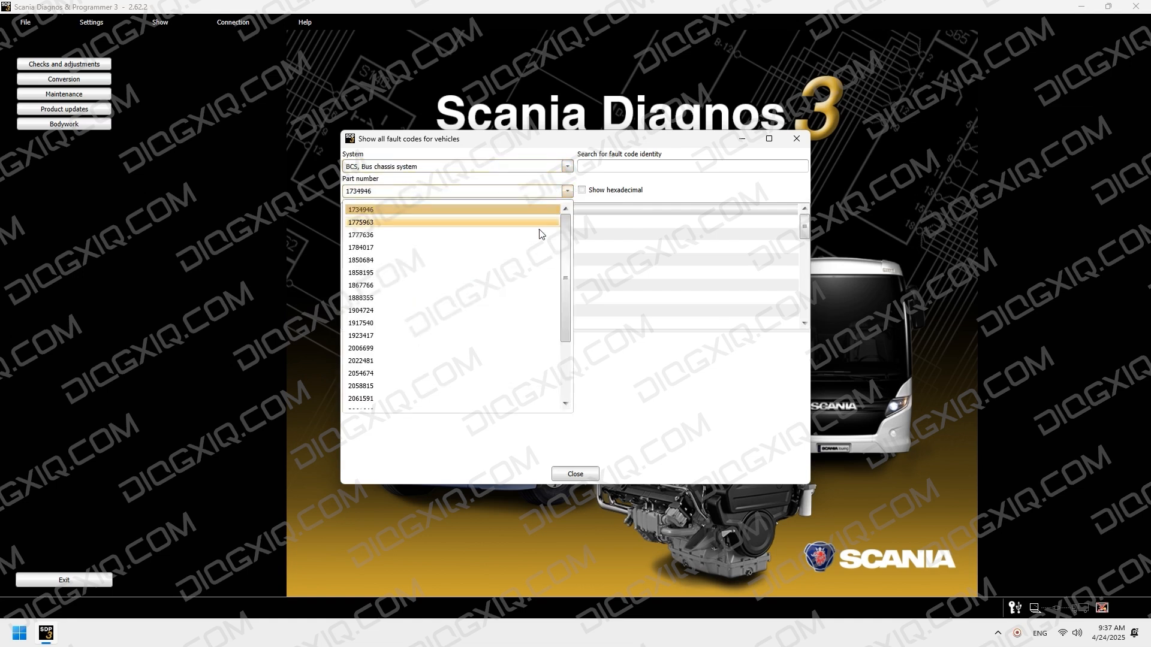
scroll(543, 236, "down", 5)
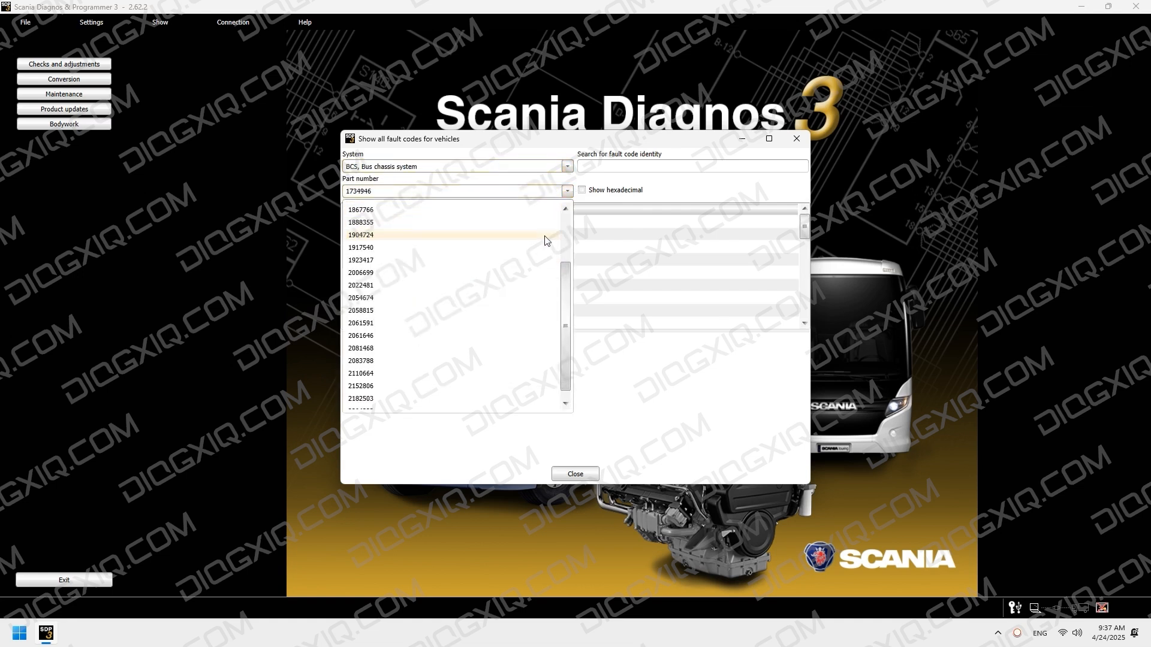
left_click(567, 166)
- Show the fault codes for BDC, Bus door control system and look through its part numbers
left_click(567, 167)
left_click(556, 198)
left_click(567, 191)
scroll(555, 240, "down", 5)
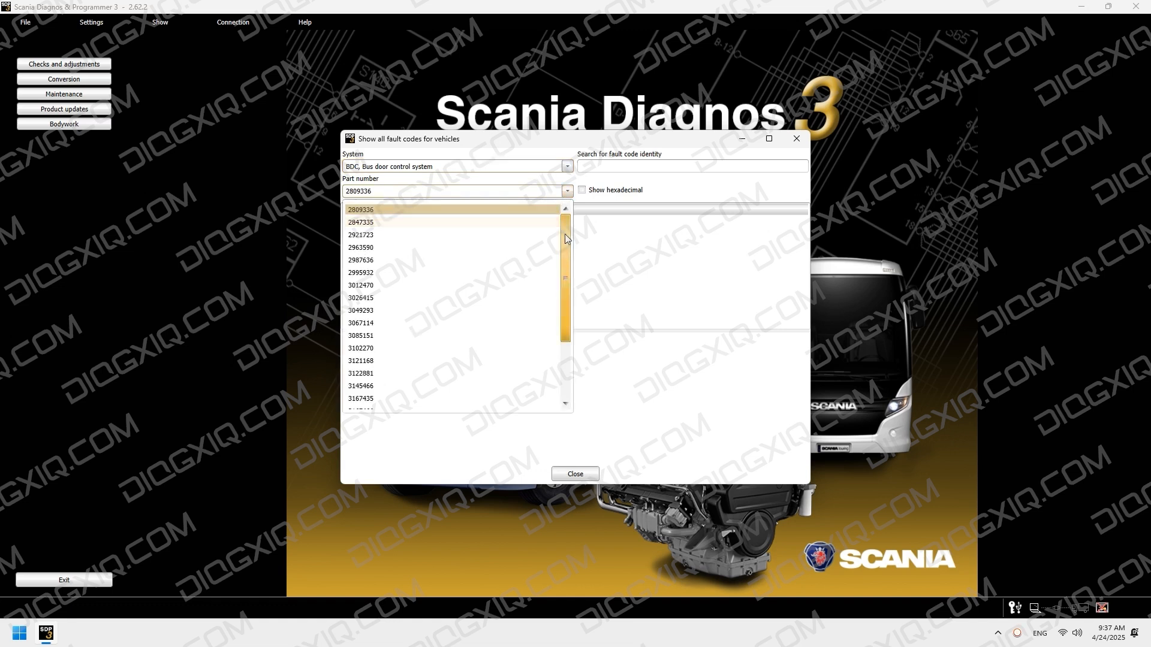
left_click(567, 168)
- Show the fault codes for BDM, Battery data module and check its part numbers
left_click(567, 167)
left_click(525, 199)
left_click(566, 192)
left_click(567, 167)
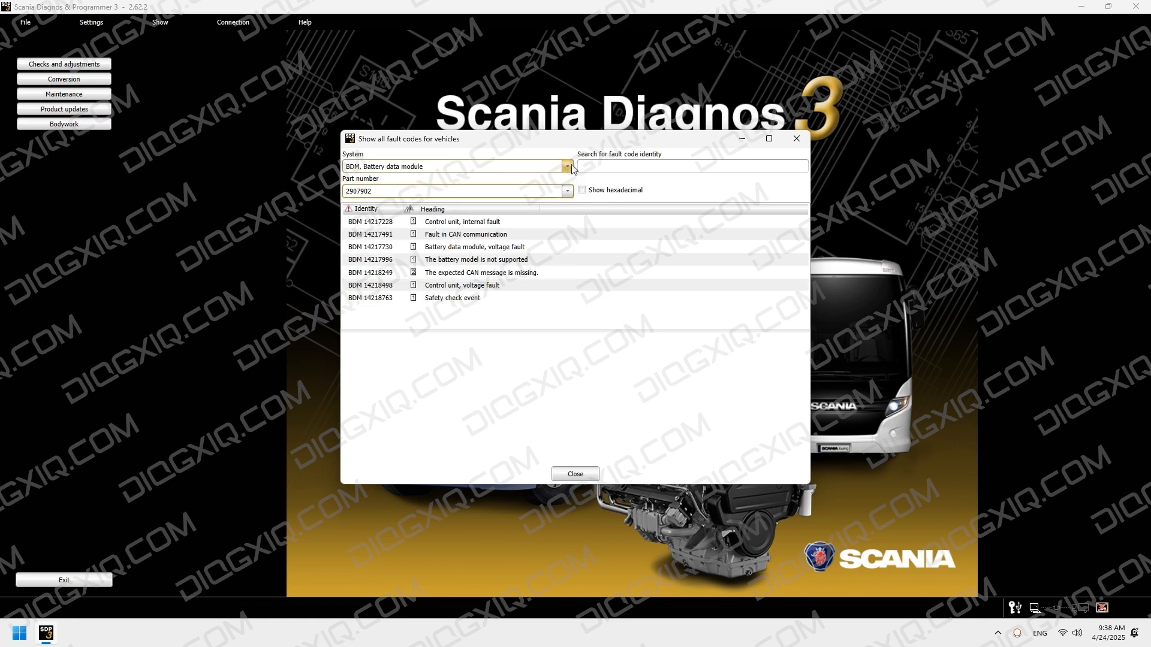
- Switch the fault code list to BWE, Bodywork Electrical System and look through its long set of part numbers
left_click(567, 167)
left_click(562, 204)
left_click(564, 195)
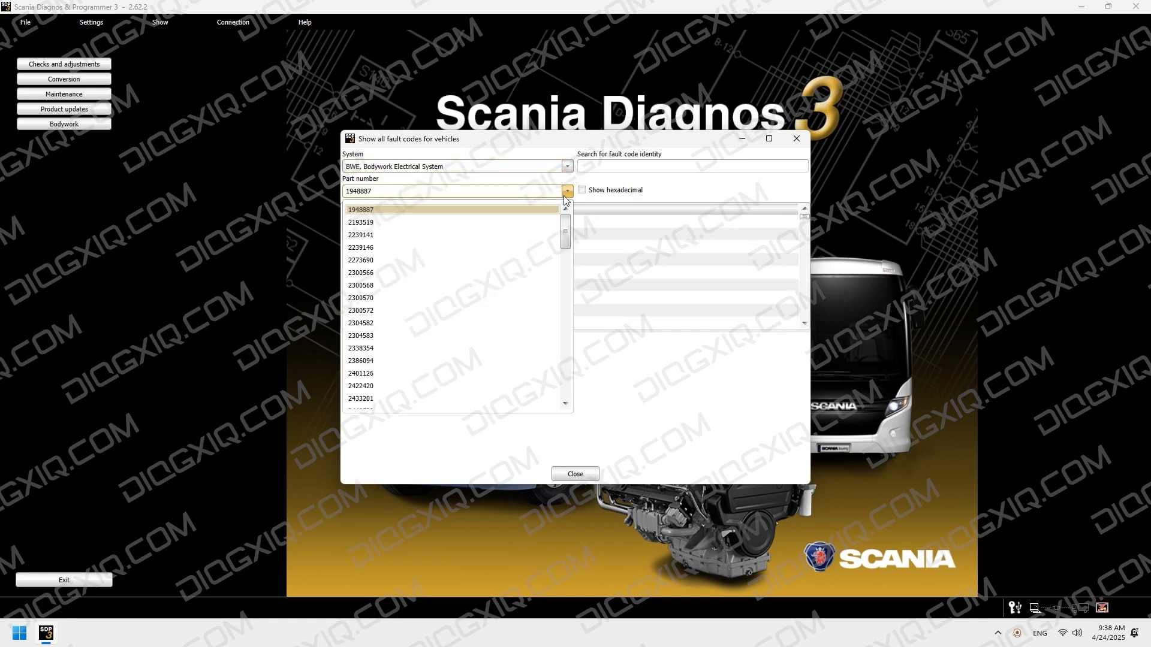
scroll(546, 228, "down", 2)
scroll(547, 228, "down", 8)
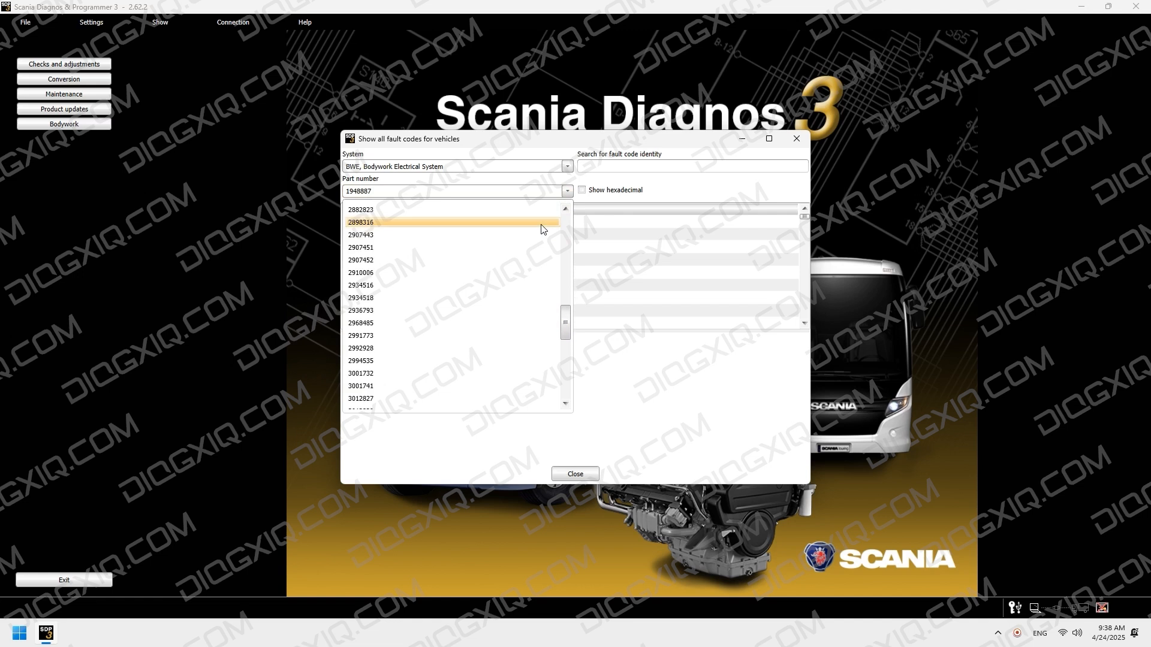
scroll(542, 230, "down", 2)
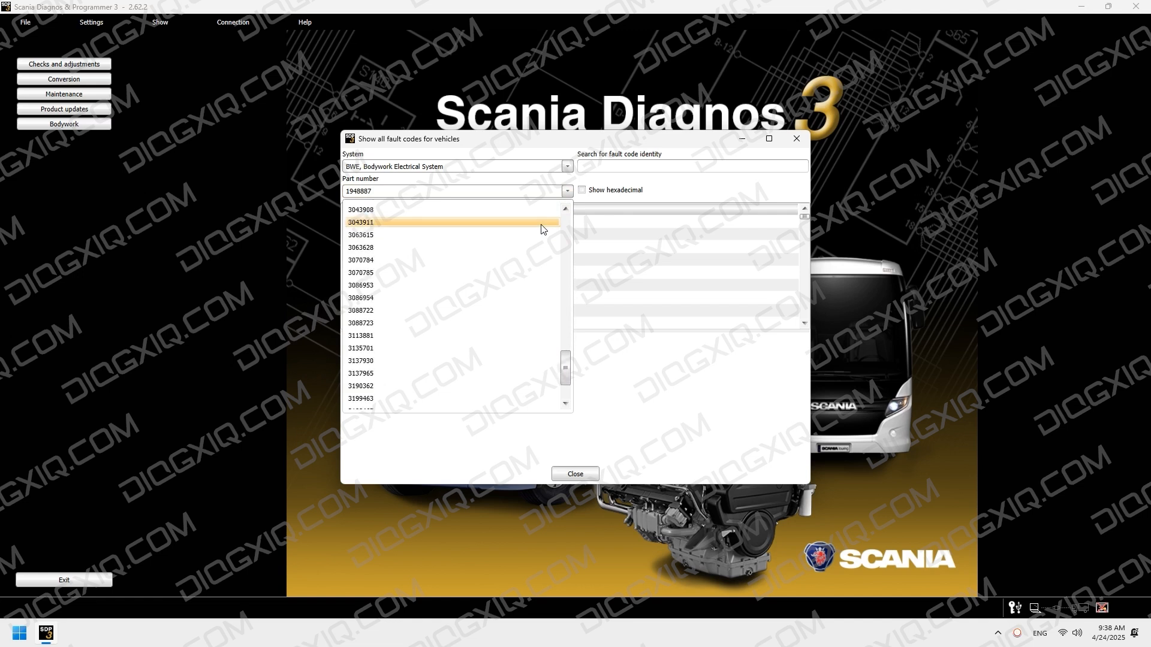
left_click(541, 210)
- Show the fault codes for BWS, Bodywork system and check its part numbers
left_click(567, 166)
left_click(539, 204)
left_click(567, 191)
left_click(564, 172)
- Show the fault codes for CCC, Climate system in crew area and check its part numbers
left_click(566, 167)
left_click(549, 197)
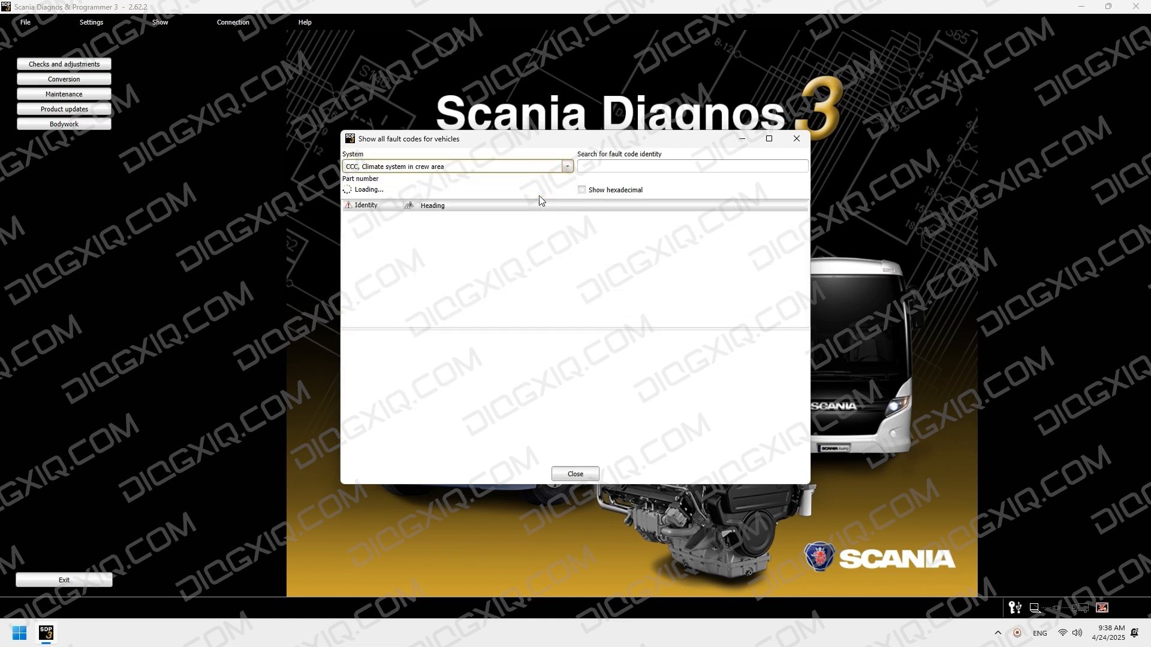
left_click(567, 191)
left_click(567, 190)
- Show the fault codes for CCM, Cab comfort management system and look through its part numbers
left_click(568, 166)
left_click(552, 197)
left_click(567, 191)
scroll(543, 250, "down", 5)
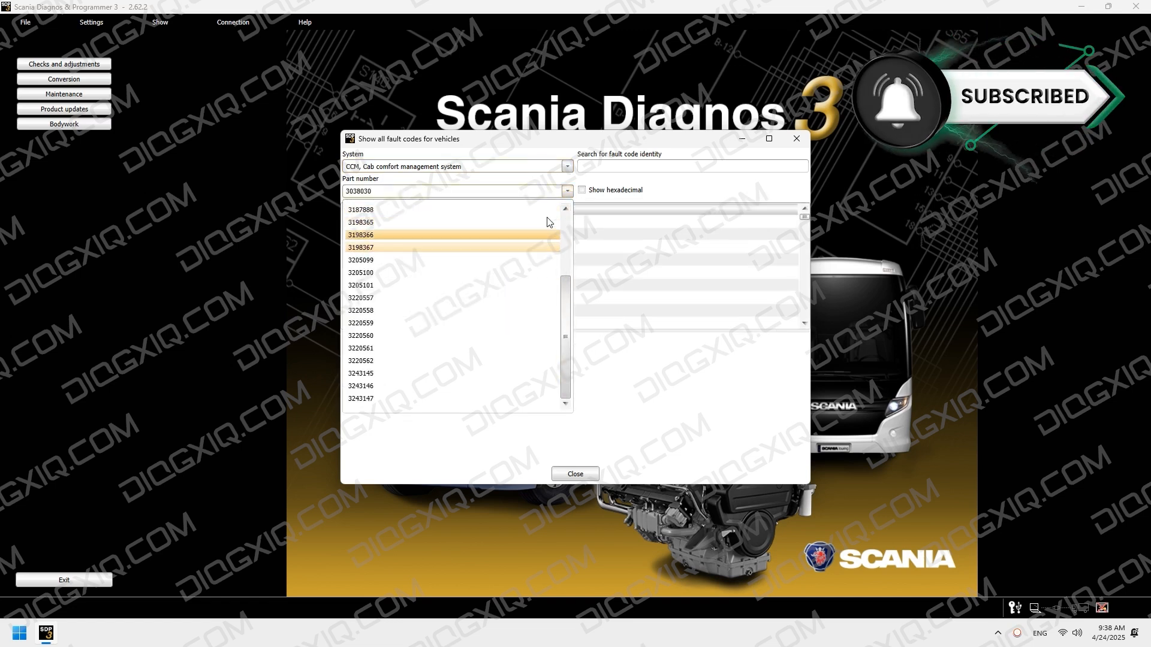
- Show the fault codes for CCS, Climate system and look through its part numbers
left_click(567, 190)
left_click(567, 167)
left_click(533, 198)
left_click(567, 191)
scroll(522, 231, "down", 3)
scroll(521, 229, "down", 8)
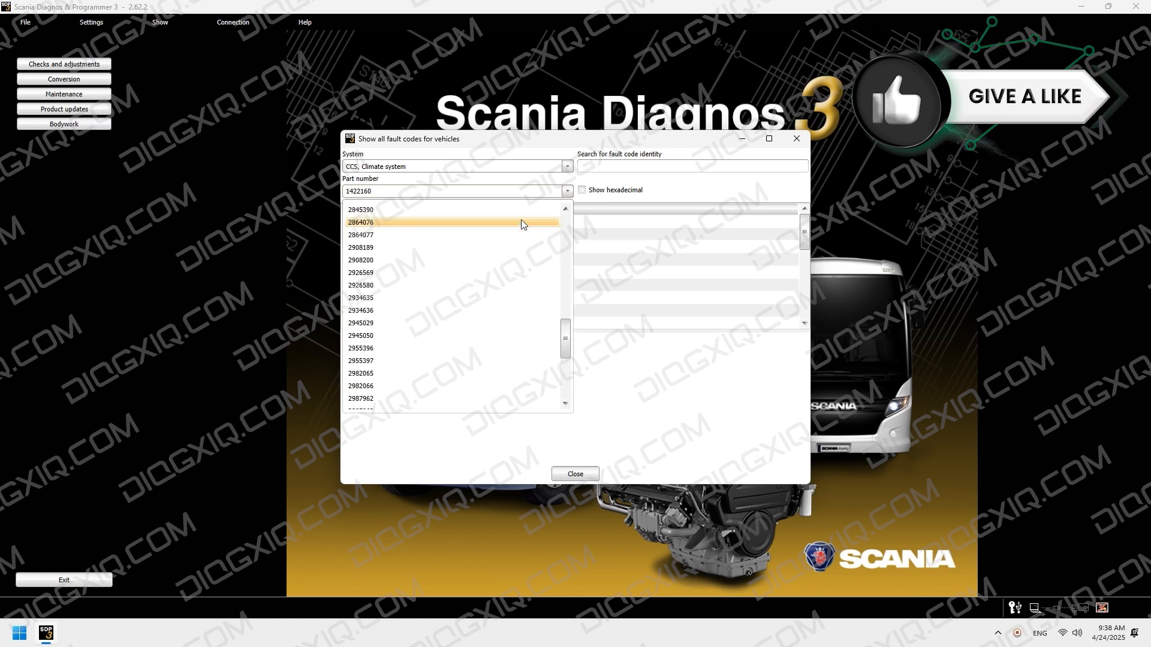
scroll(521, 220, "down", 6)
left_click(520, 222)
- Show the fault codes for CMD, charging management system with cable (DC) and check its part numbers
left_click(527, 169)
left_click(519, 197)
left_click(520, 195)
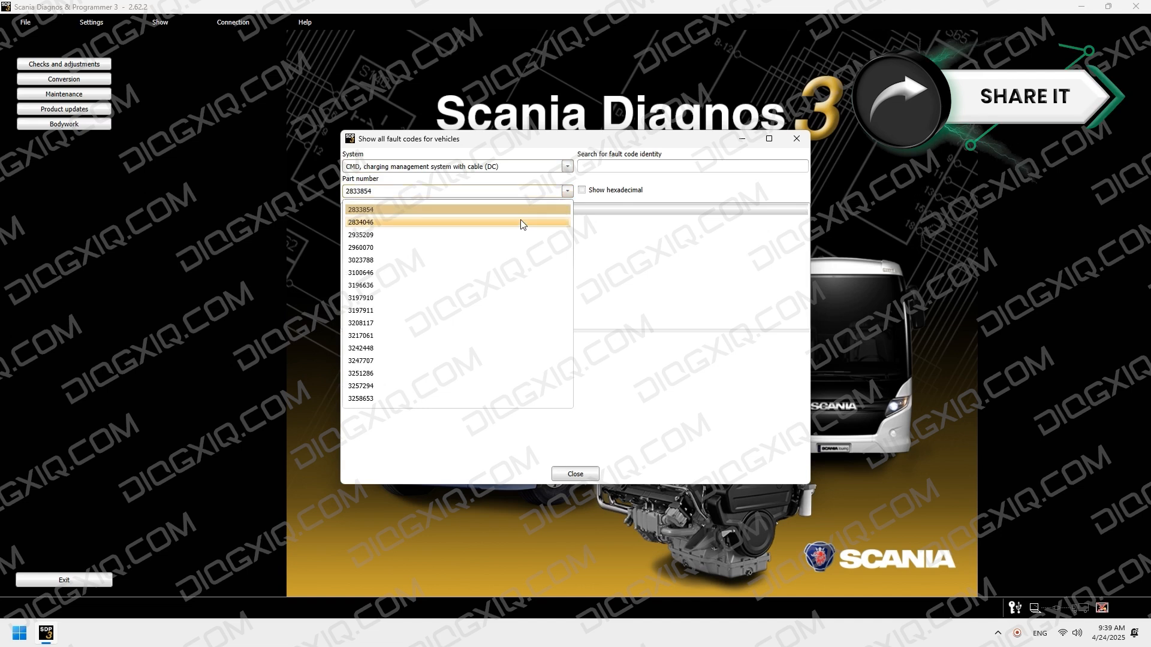
left_click(520, 222)
- Switch the fault code list to CMS, Chassis management system and look through its part numbers
left_click(553, 167)
left_click(552, 196)
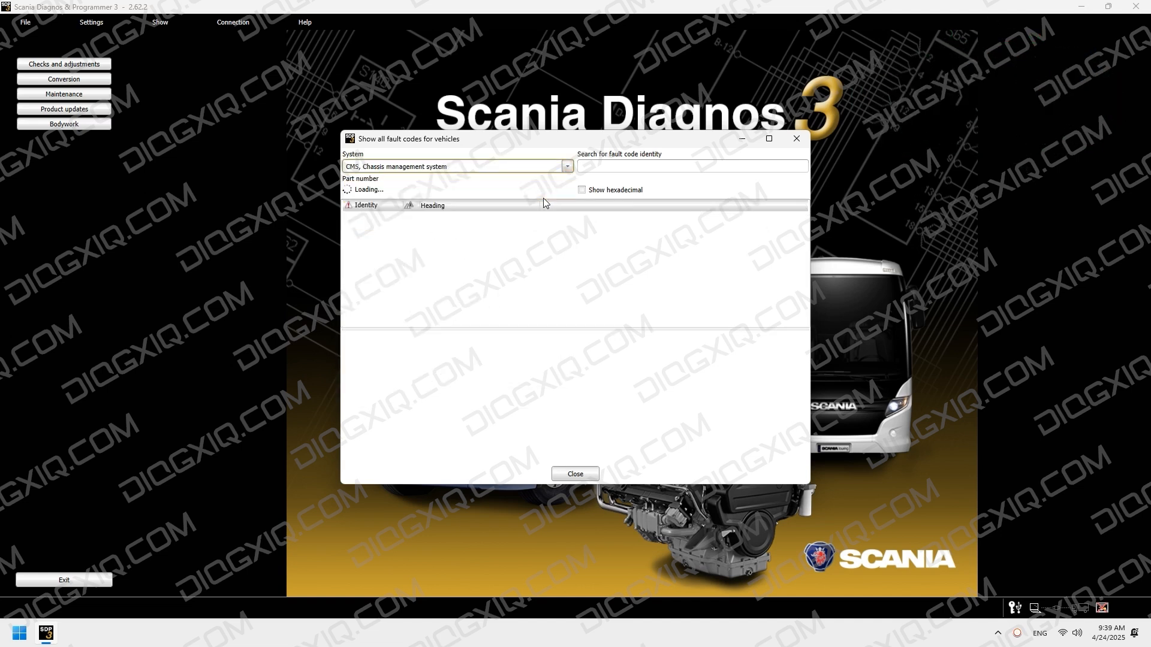
left_click(537, 192)
scroll(545, 236, "down", 6)
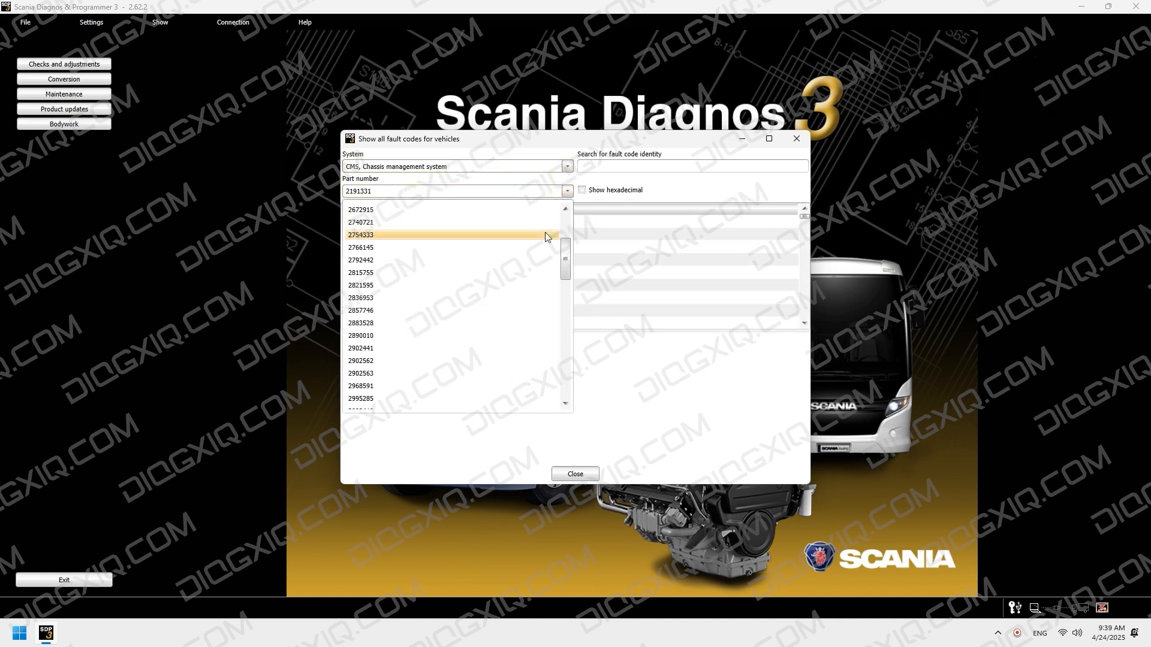
scroll(516, 279, "down", 1)
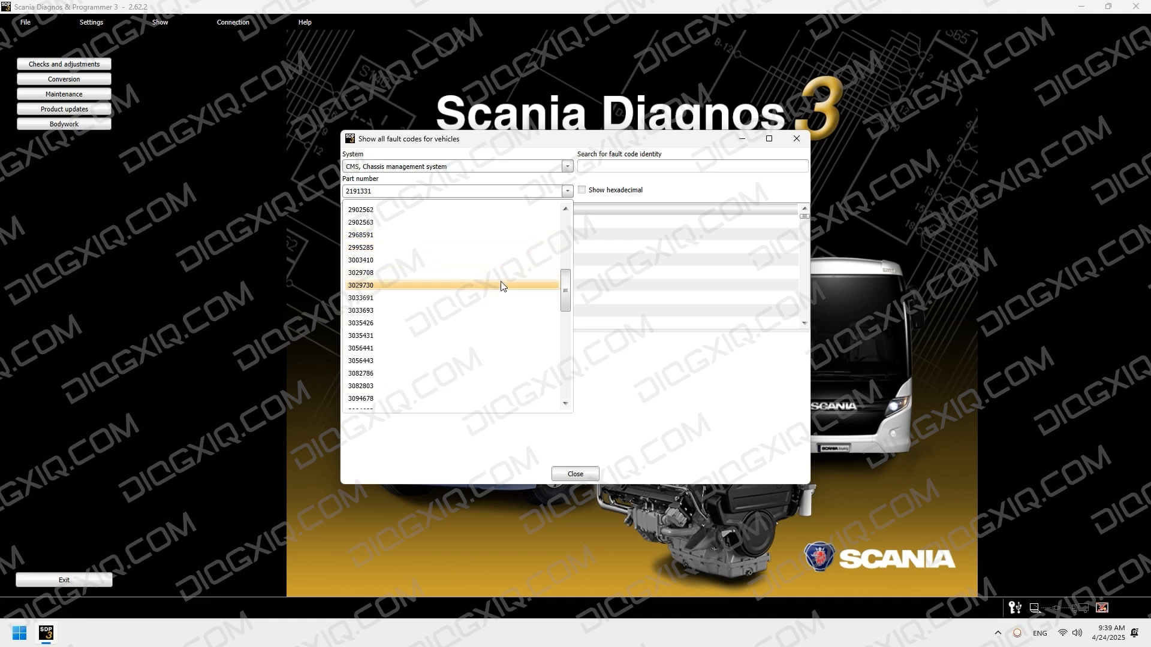
scroll(503, 286, "down", 1)
scroll(501, 285, "down", 2)
left_click(567, 171)
left_click(568, 168)
left_click(533, 192)
left_click(534, 192)
scroll(539, 263, "down", 12)
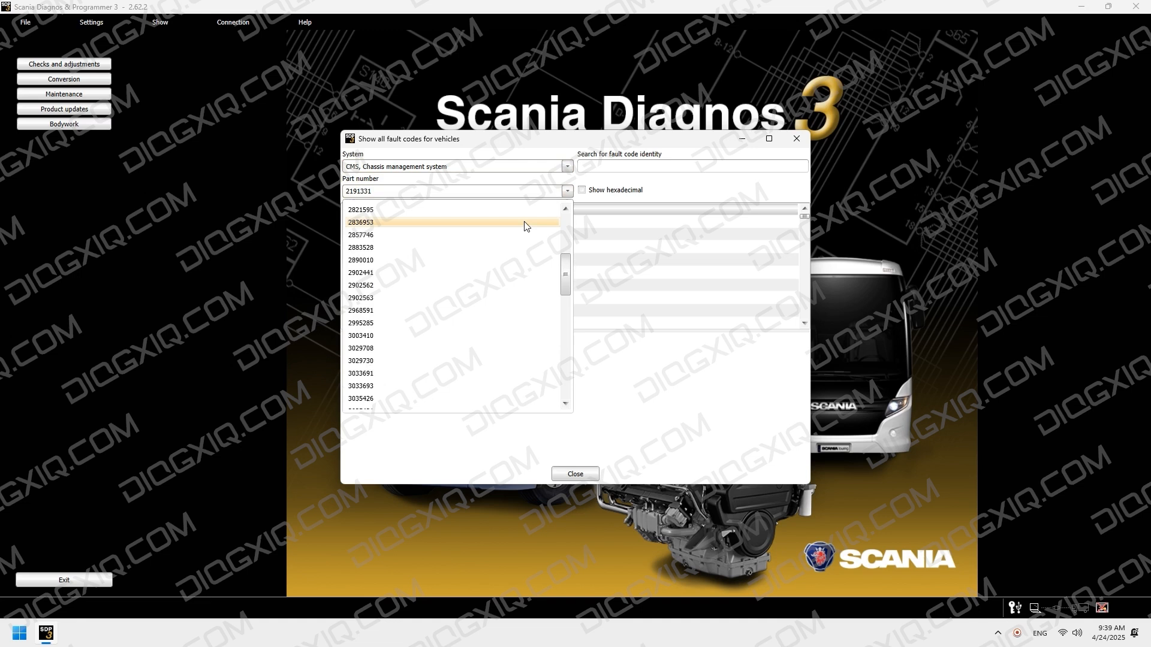
left_click(572, 169)
- Show the fault codes for COO, Coordinator and look through its part numbers down to the end of the list
left_click(568, 168)
left_click(499, 204)
left_click(567, 191)
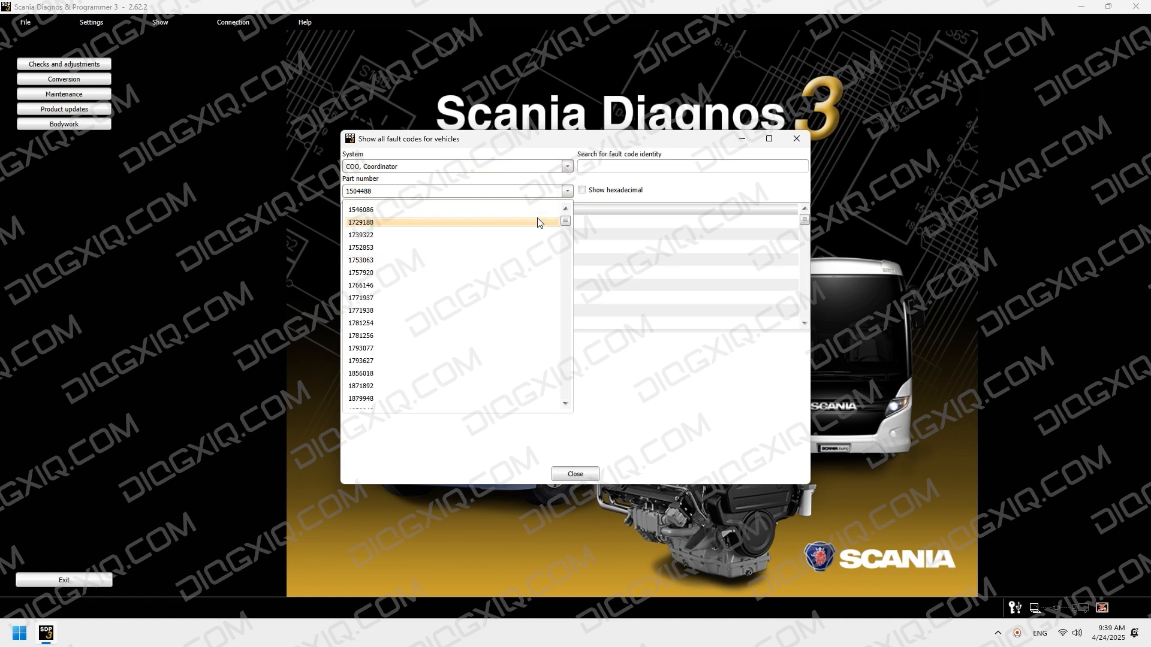
scroll(538, 223, "down", 3)
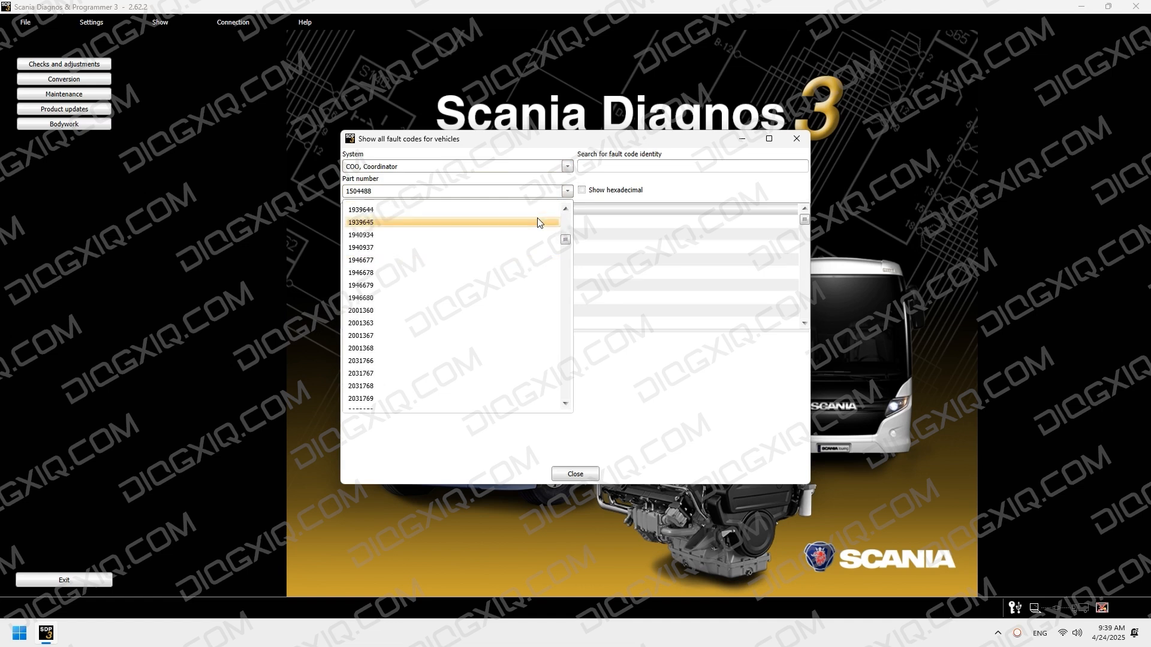
scroll(538, 223, "down", 5)
scroll(538, 222, "down", 6)
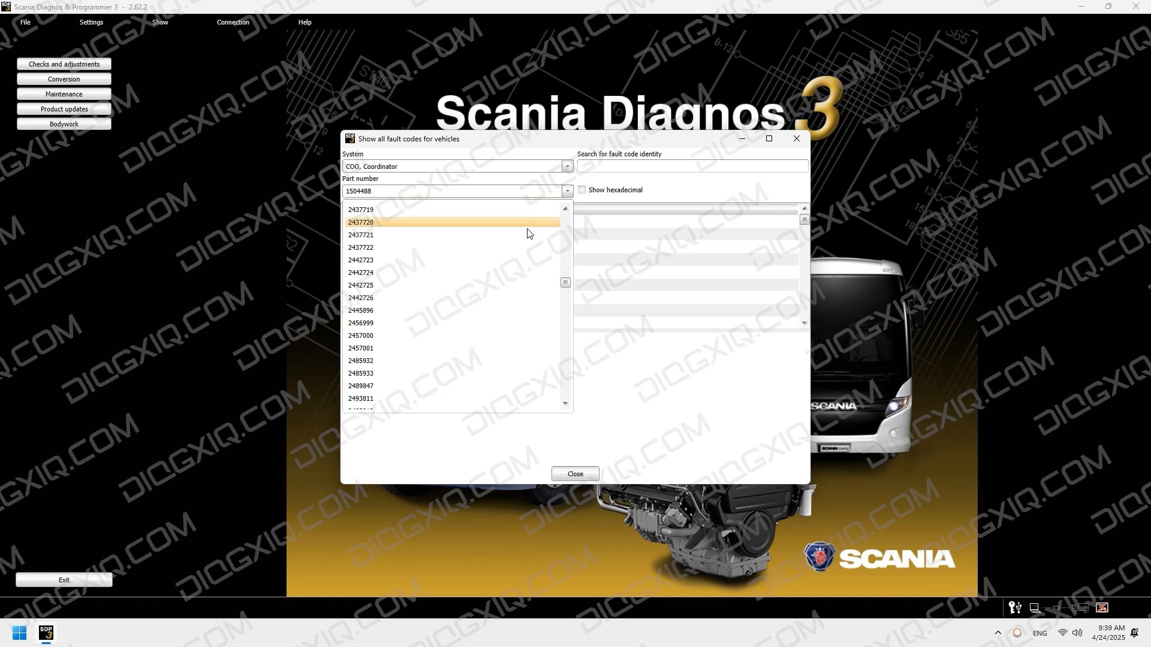
scroll(527, 233, "down", 10)
scroll(521, 232, "down", 8)
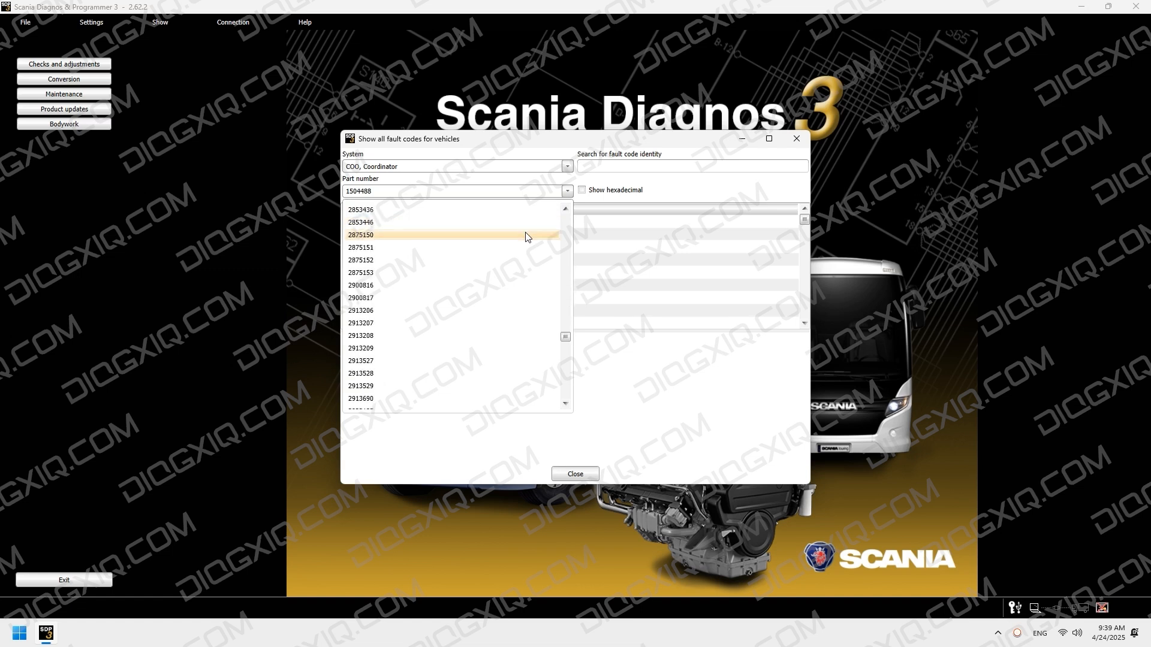
scroll(525, 236, "down", 10)
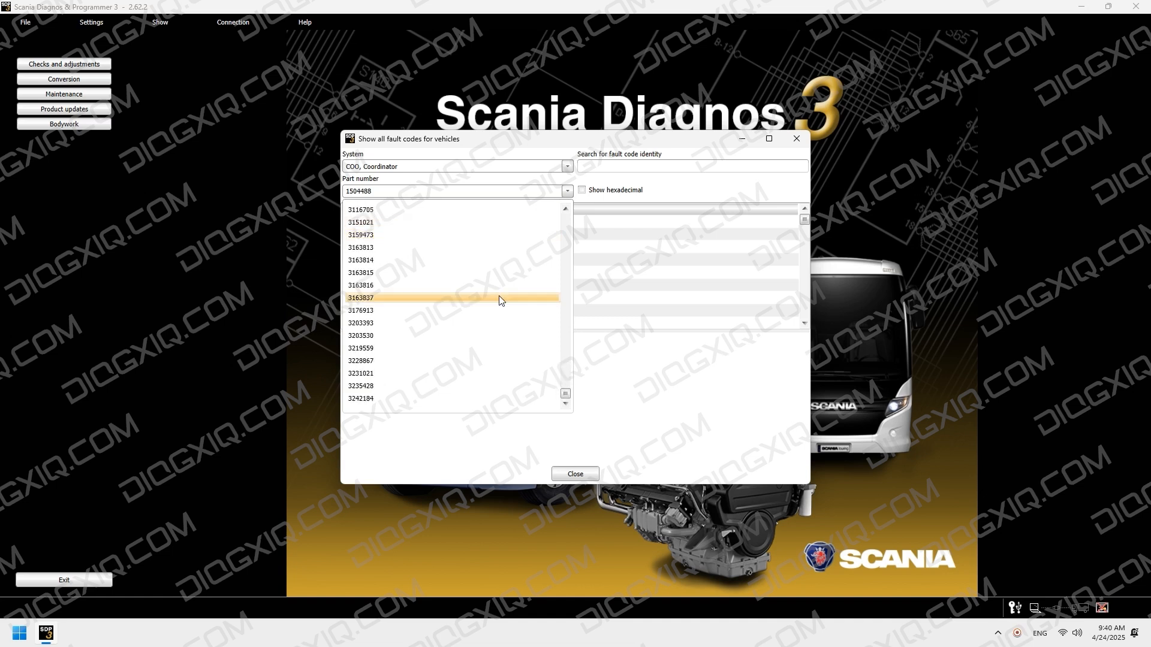
- Move the fault code list on to CTS, Clock and timer system and check its part numbers
left_click(491, 166)
left_click(492, 188)
left_click(566, 190)
left_click(571, 174)
left_click(568, 168)
left_click(557, 190)
left_click(565, 191)
left_click(570, 174)
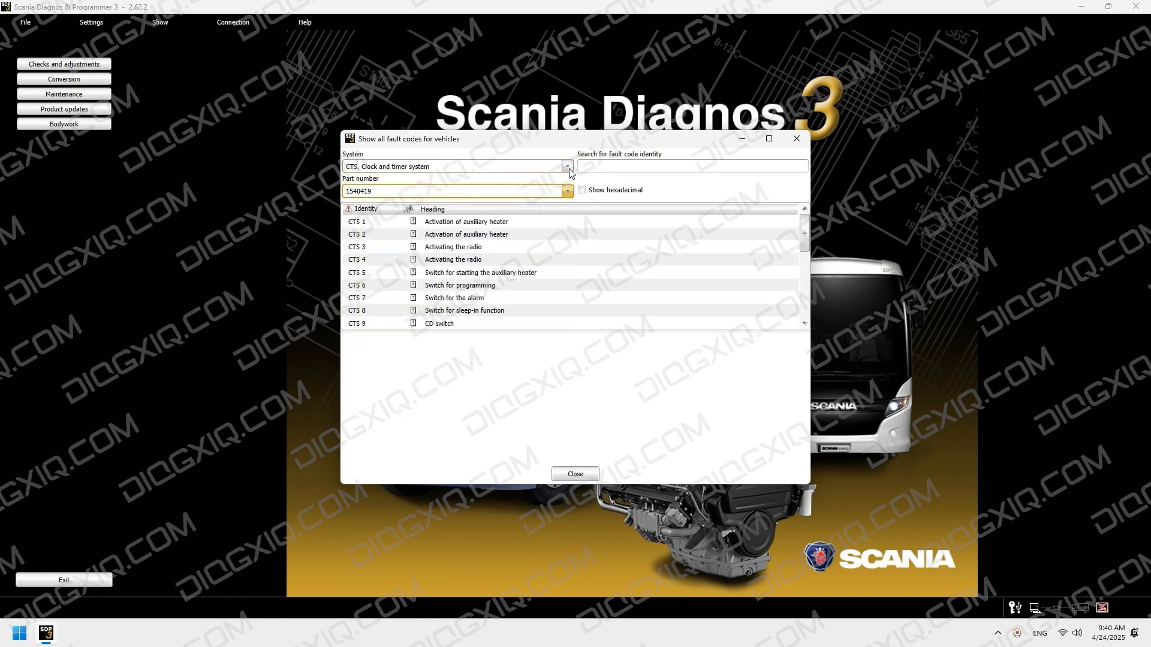
- Show the fault codes for CUI, Infotainment system and look through its part numbers
left_click(568, 167)
left_click(523, 199)
left_click(567, 190)
scroll(536, 227, "down", 5)
scroll(530, 222, "down", 3)
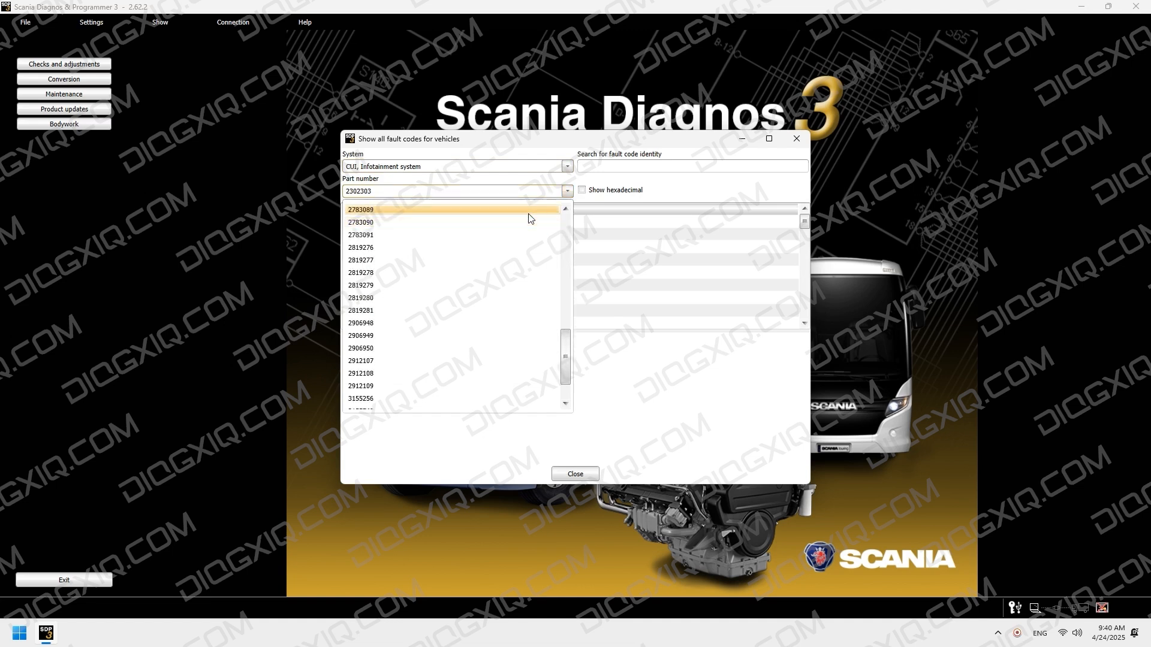
left_click(541, 193)
- Show the fault codes for DAS, Driver assistance system and look through its part numbers
left_click(567, 167)
left_click(479, 235)
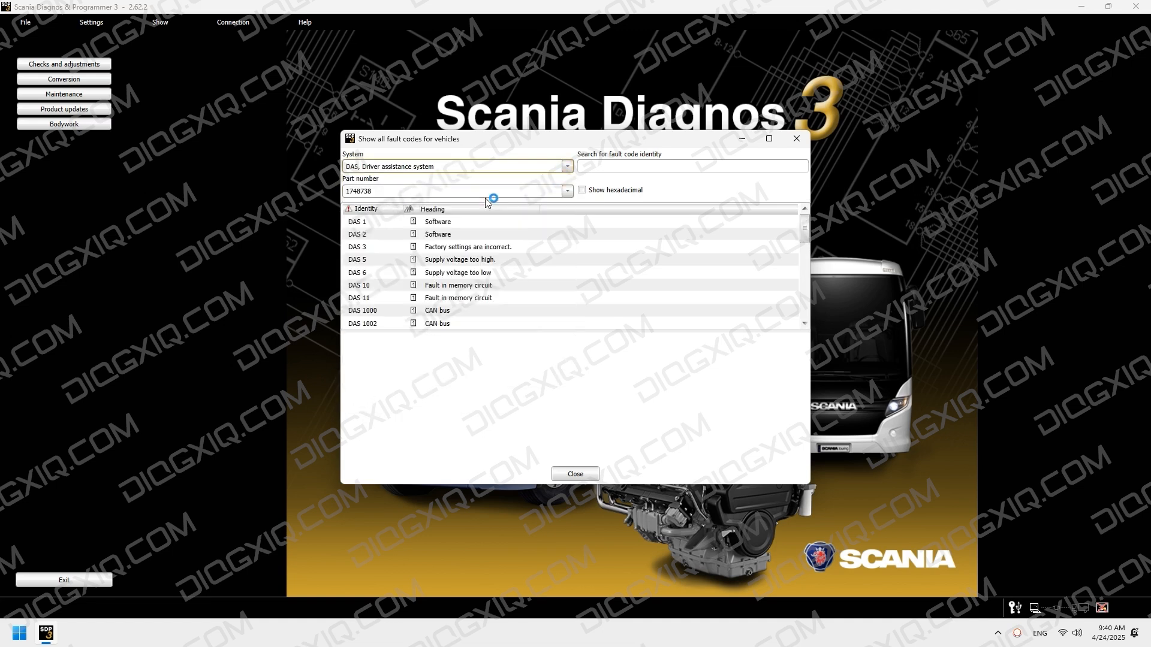
left_click(508, 192)
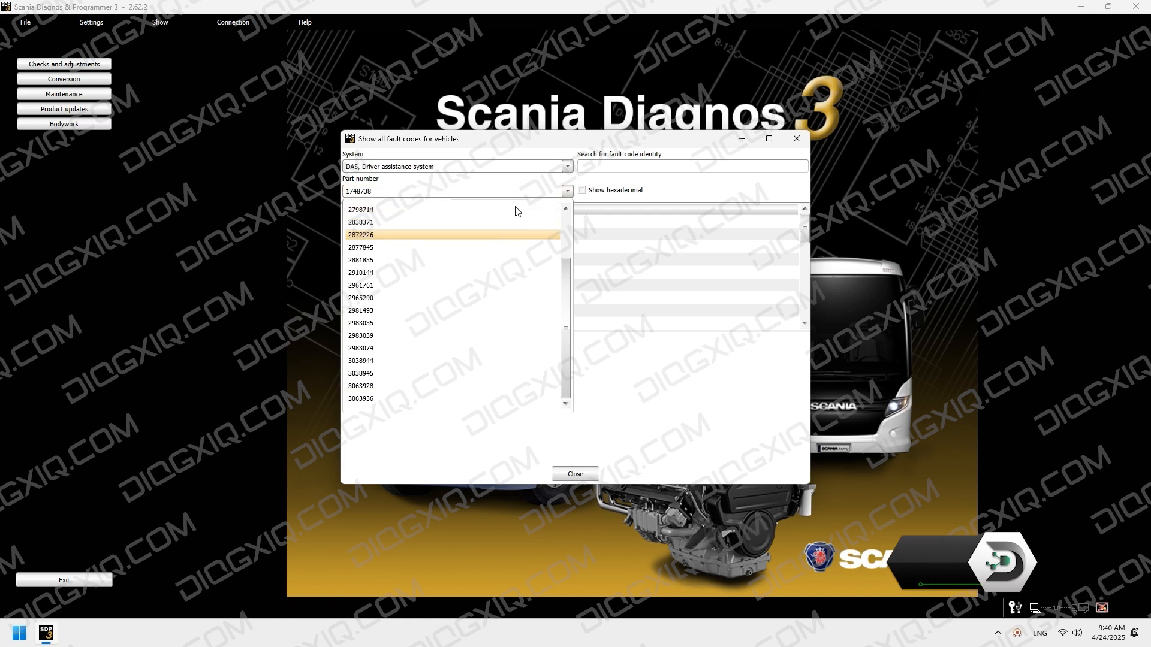
left_click(513, 211)
- Show the fault codes for DCC, Direct current converter and check its part numbers
left_click(543, 169)
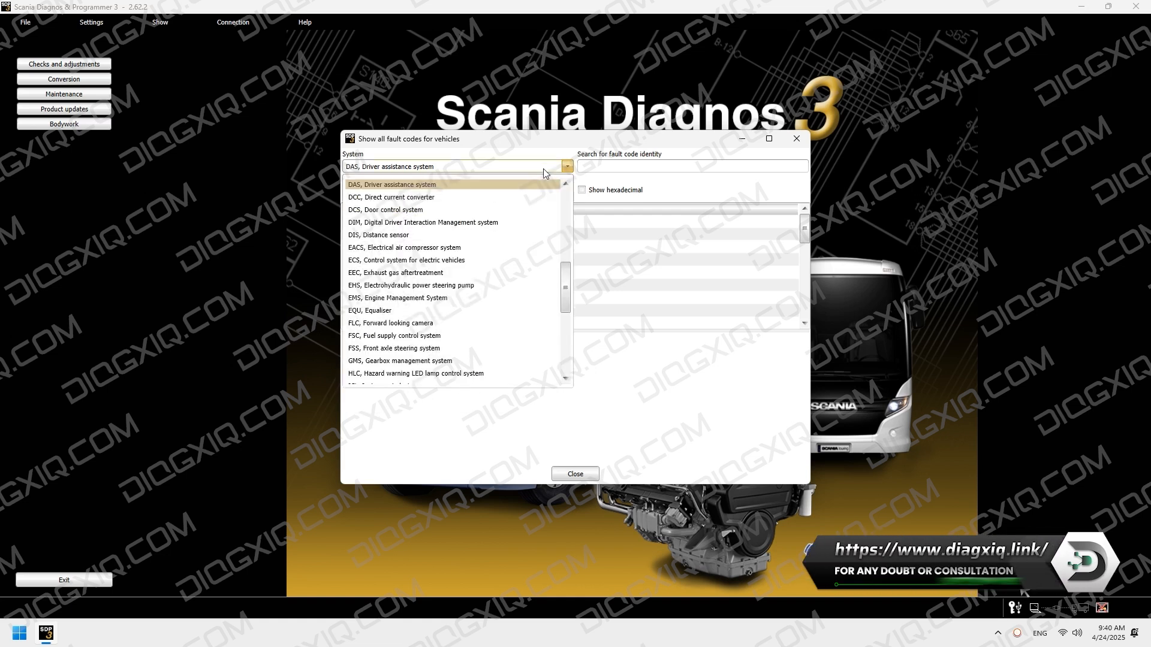
left_click(483, 198)
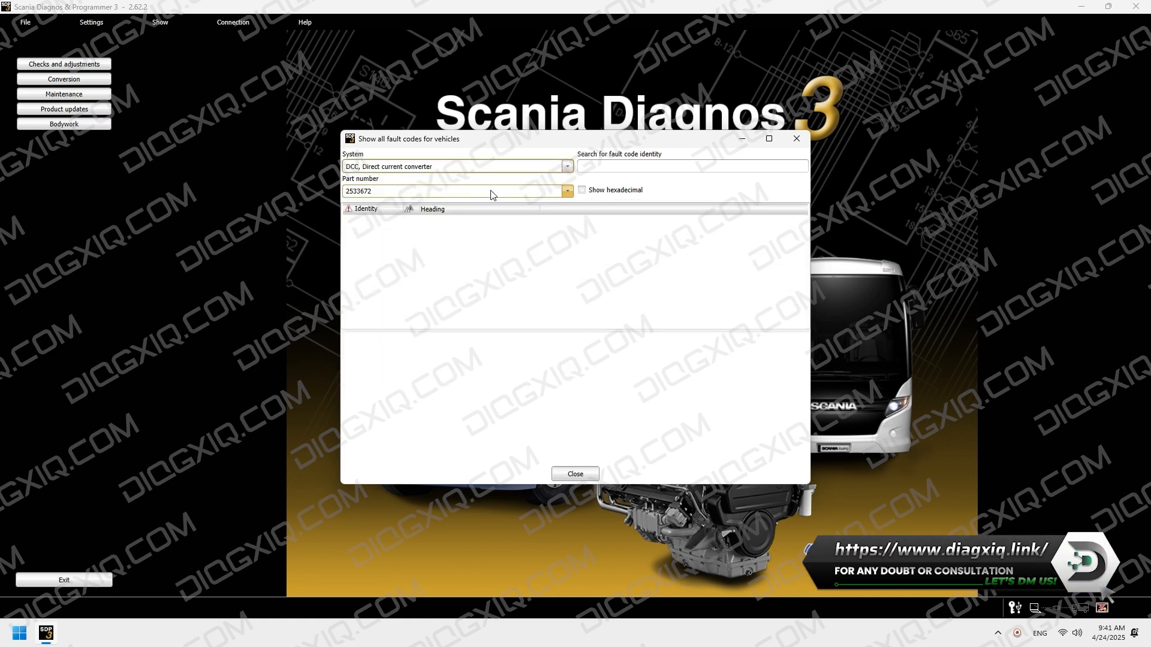
left_click(565, 191)
left_click(567, 168)
- Show the fault codes for DCS, Door control system and look through its part numbers
left_click(567, 168)
left_click(386, 198)
left_click(539, 192)
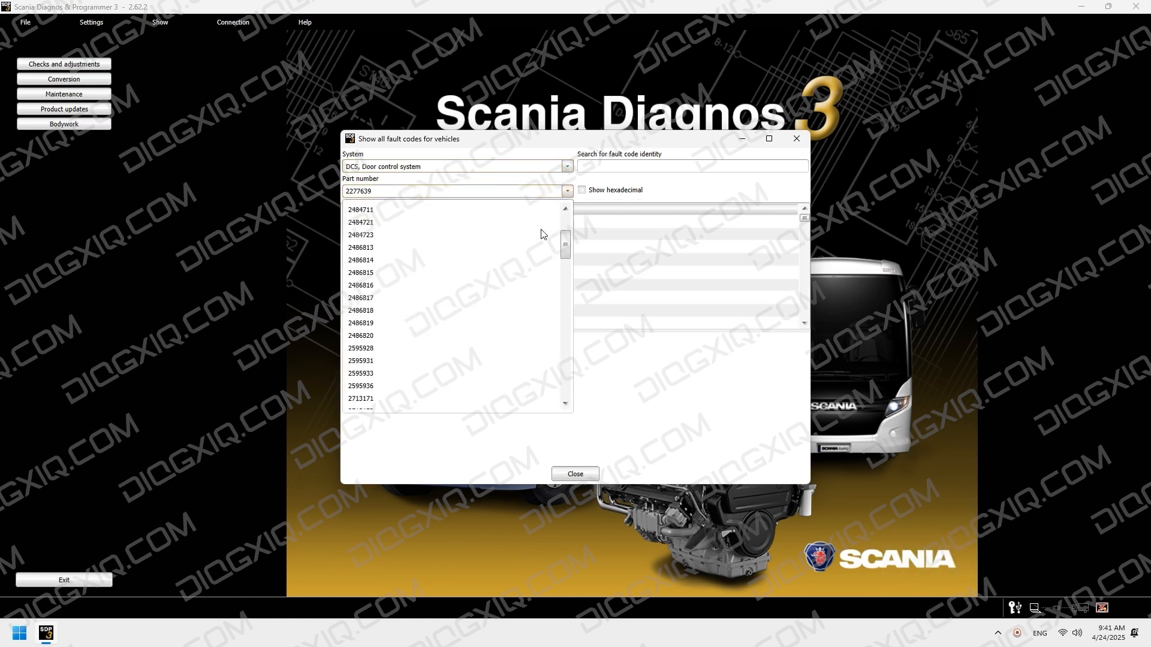
scroll(545, 223, "down", 10)
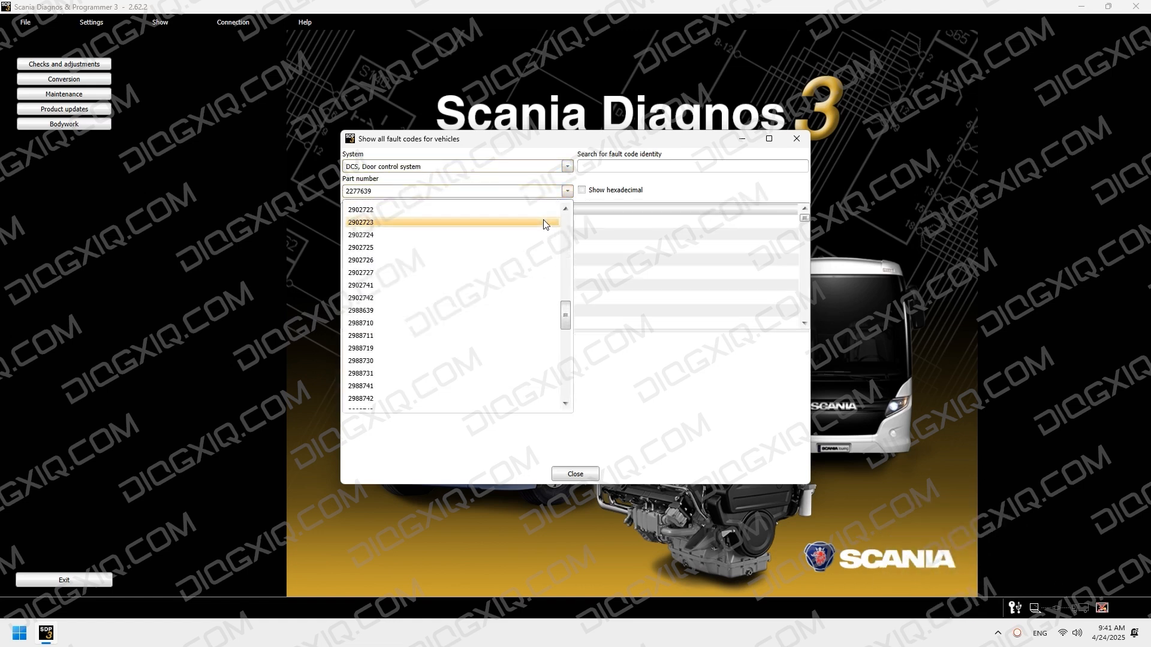
scroll(543, 220, "down", 3)
left_click(545, 185)
- Show the fault codes for DIM, Digital Driver Interaction Management system and look through its part numbers
left_click(546, 169)
left_click(505, 198)
left_click(540, 190)
scroll(544, 221, "down", 8)
scroll(545, 223, "down", 8)
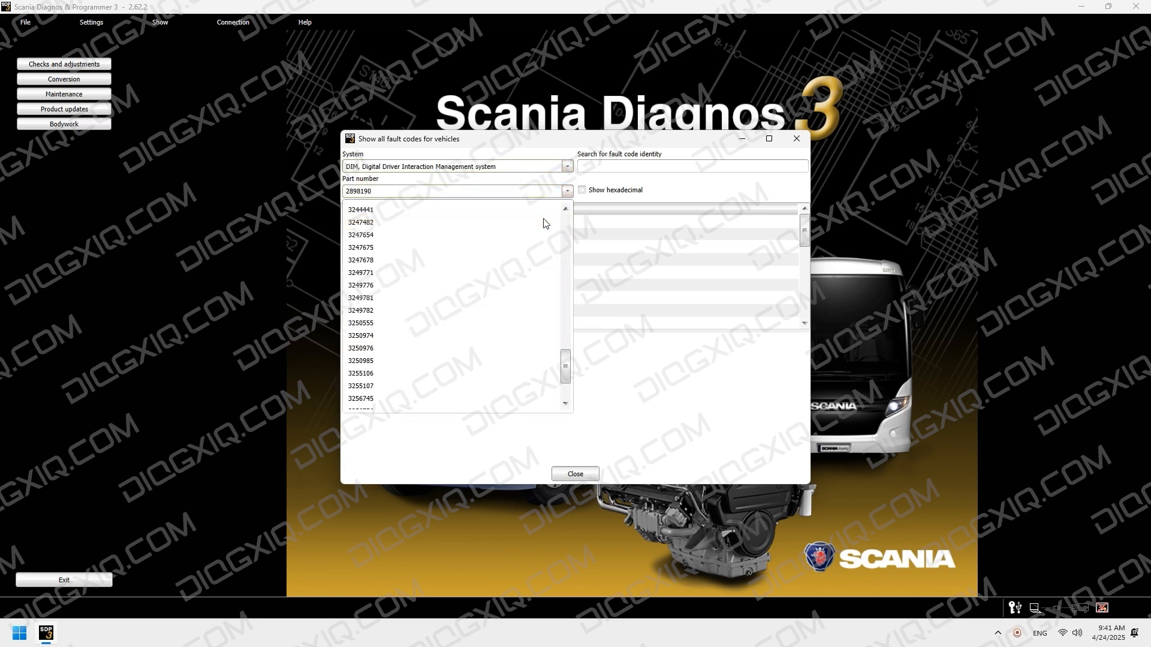
left_click(544, 221)
- Show the fault codes for EACS, Electrical air compressor system and look through its part numbers
left_click(546, 166)
left_click(496, 206)
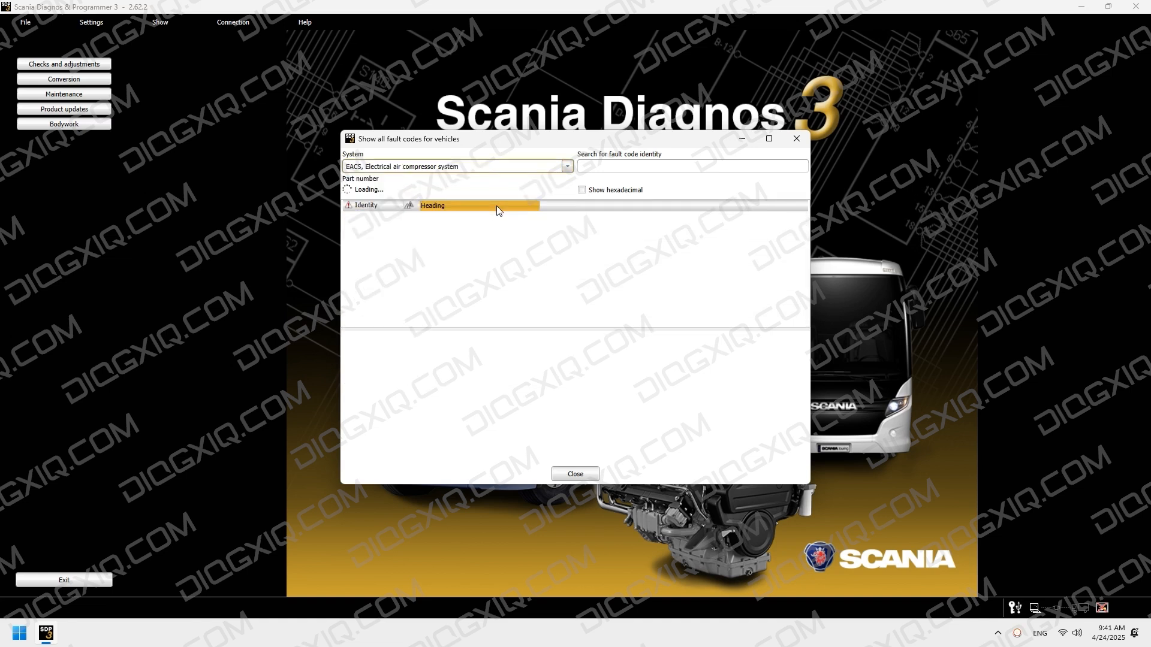
left_click(563, 191)
scroll(529, 217, "down", 3)
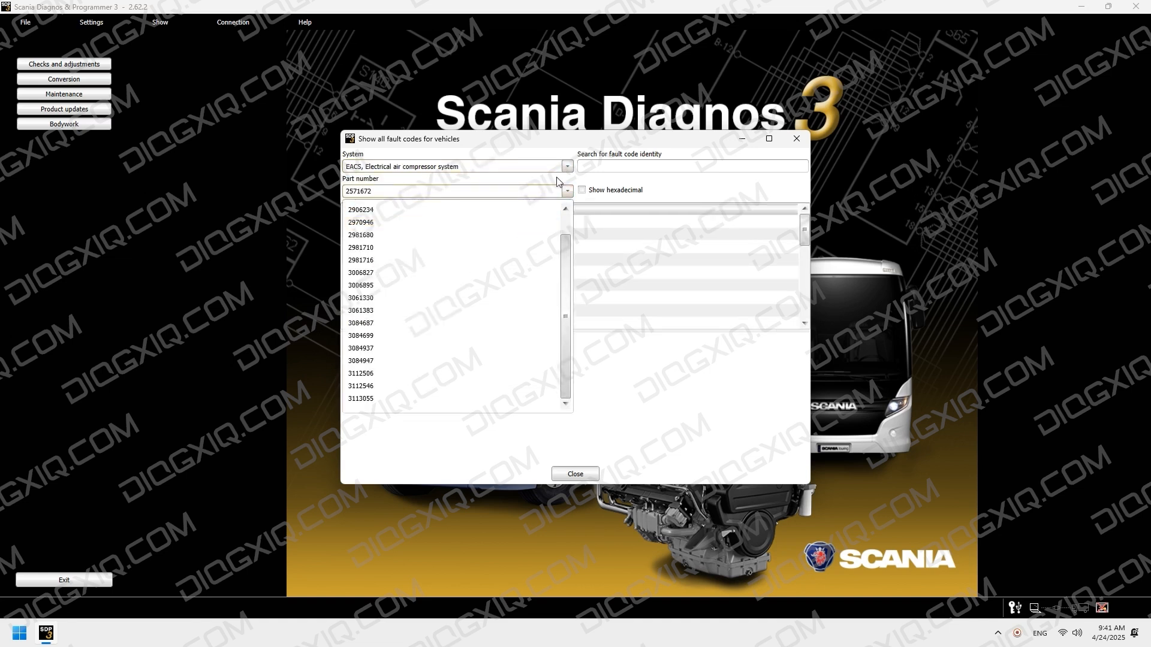
left_click(557, 178)
- Show the fault codes for ECS, Control system for electric vehicles and check its part numbers
left_click(557, 170)
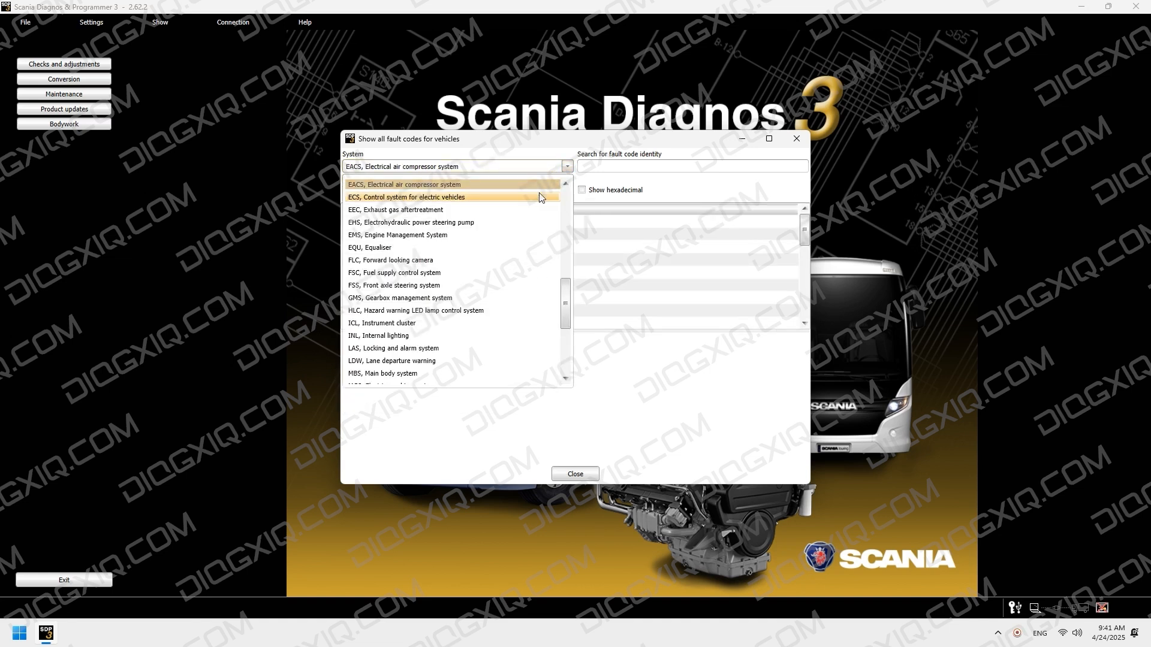
left_click(541, 197)
left_click(565, 191)
left_click(567, 192)
- Show the fault codes for EEC, Exhaust gas aftertreatment and look through its part numbers
left_click(567, 167)
left_click(543, 199)
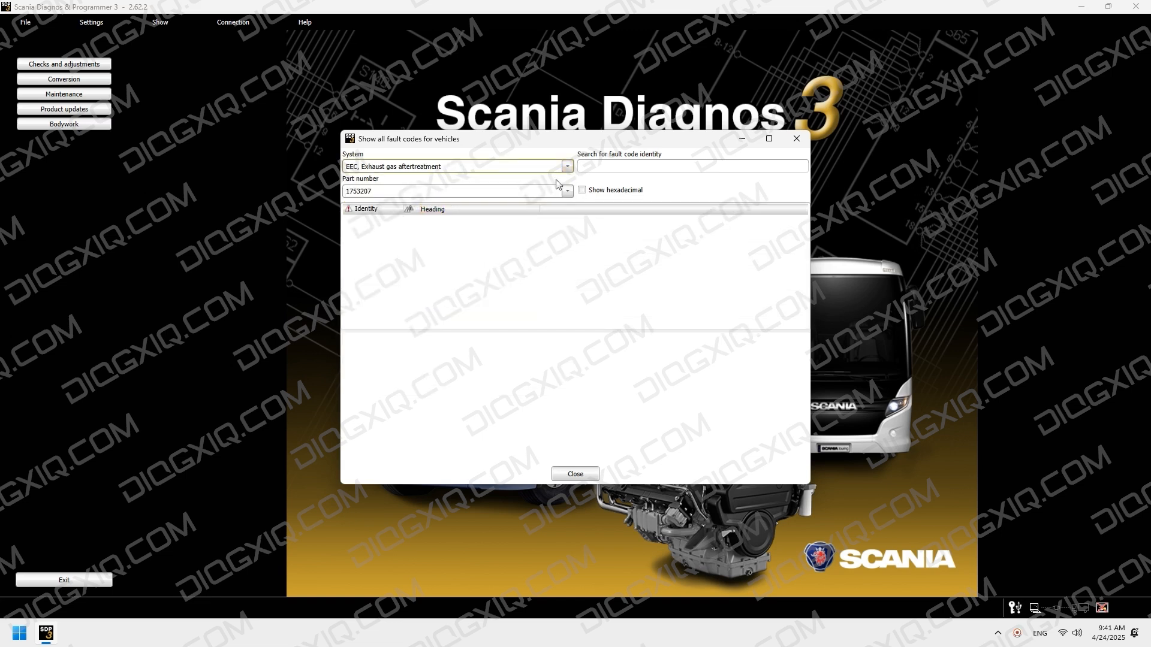
left_click(567, 192)
scroll(554, 242, "down", 3)
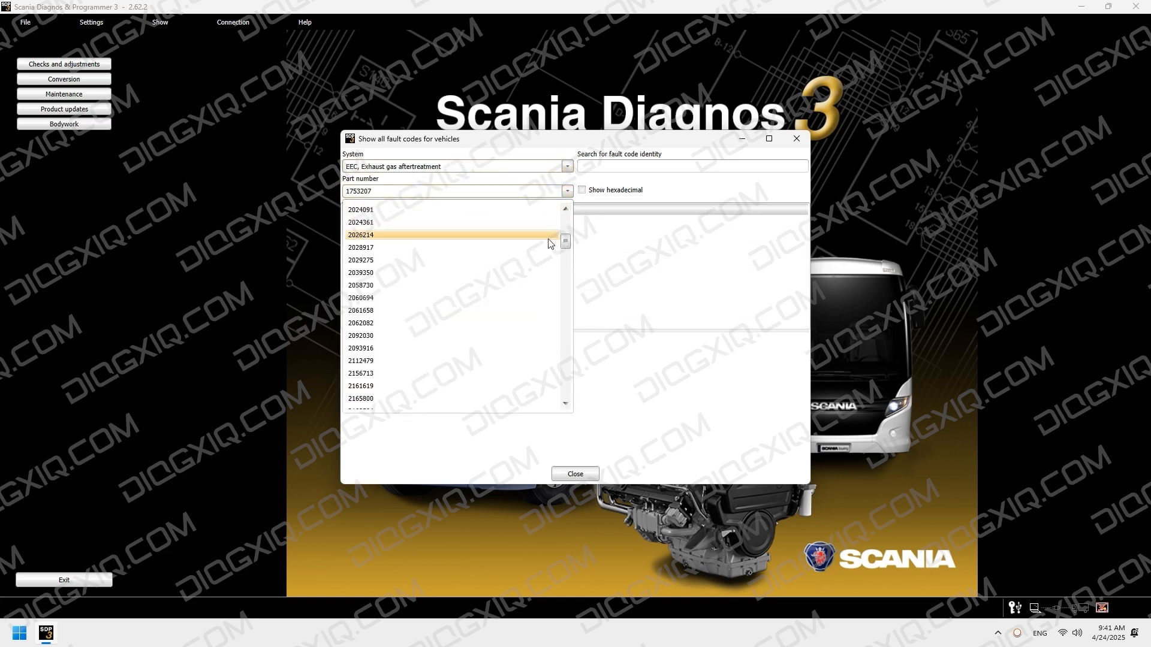
scroll(545, 236, "down", 8)
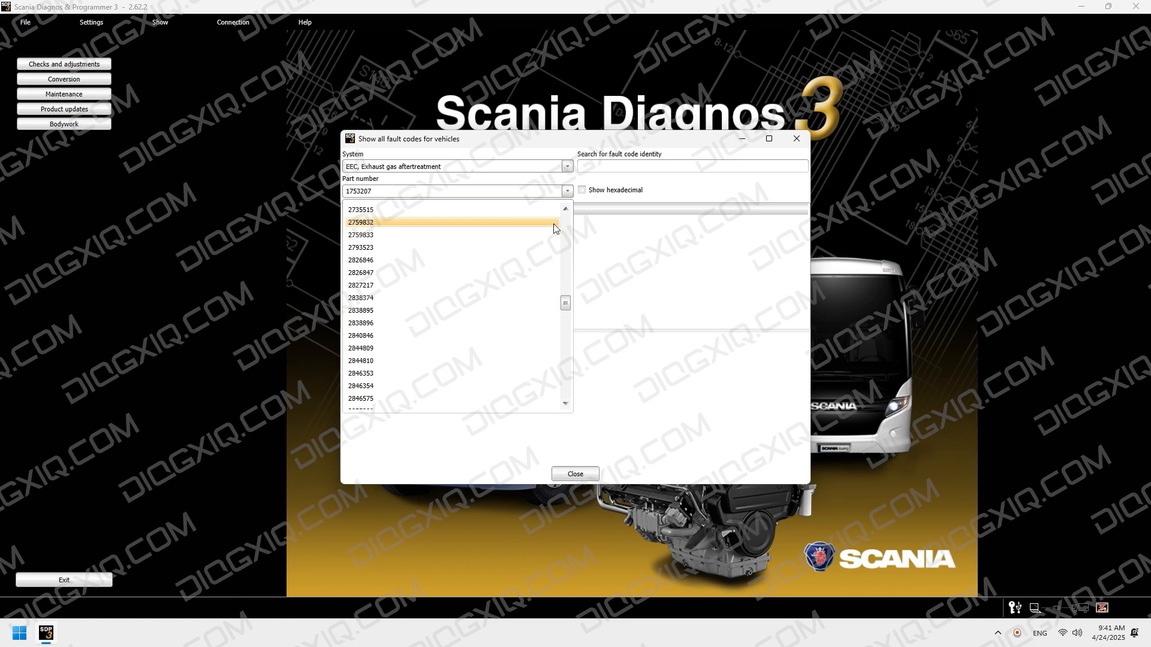
scroll(552, 228, "down", 8)
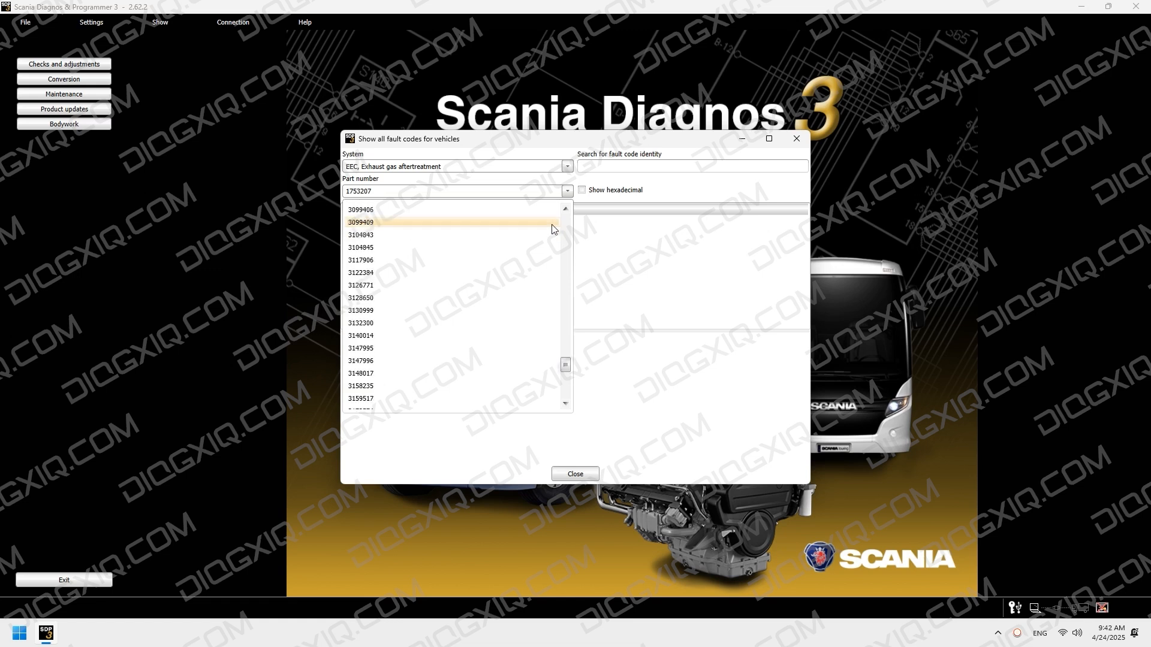
scroll(551, 224, "down", 5)
left_click(538, 190)
- Show the fault codes for EHS, Electrohydraulic power steering pump and check its part numbers
left_click(538, 168)
left_click(519, 196)
left_click(519, 188)
left_click(520, 190)
- Show the fault codes for EMS, Engine Management System and look through its part numbers
left_click(523, 168)
left_click(452, 194)
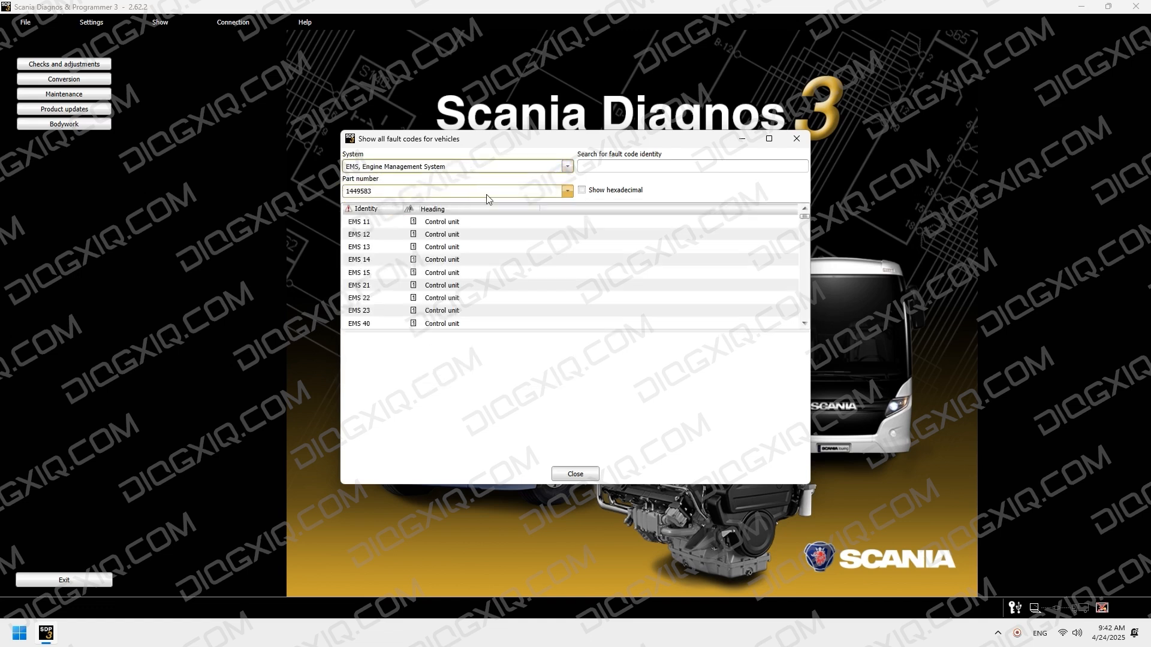
left_click(565, 192)
scroll(536, 227, "down", 2)
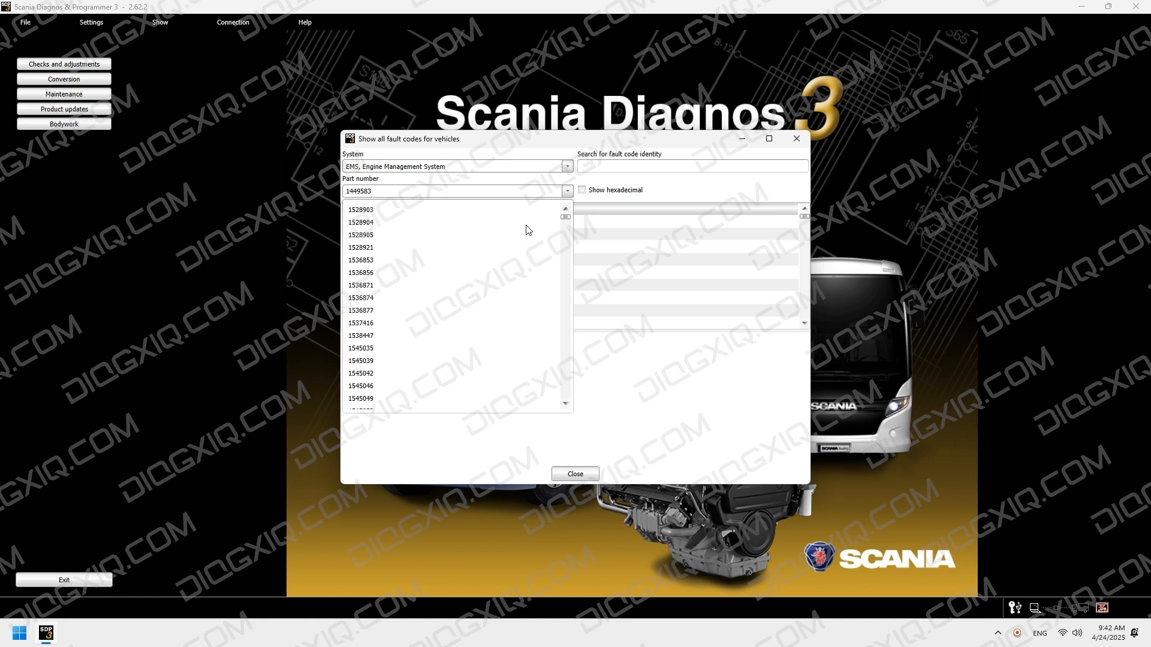
scroll(535, 235, "down", 10)
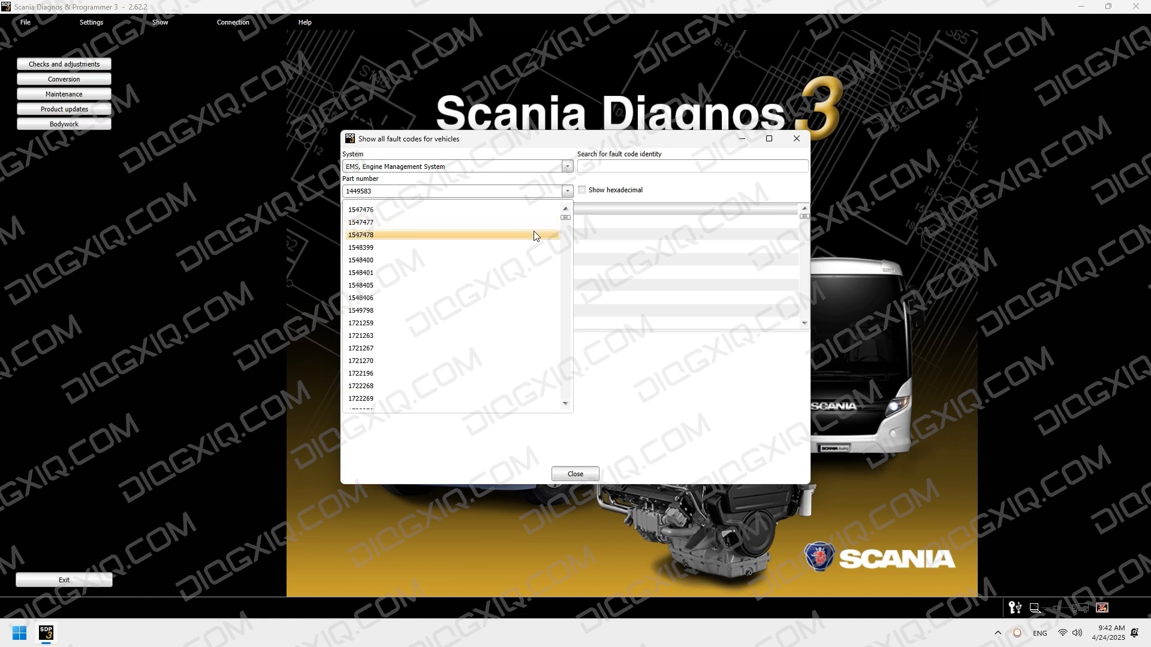
scroll(447, 240, "down", 4)
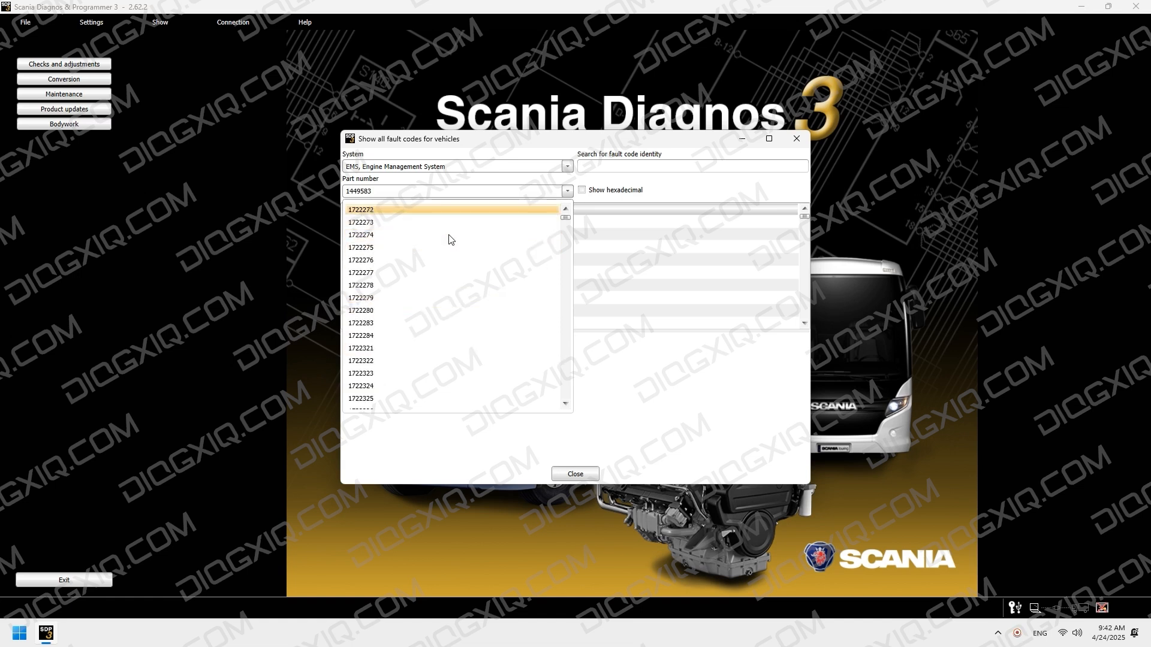
scroll(478, 249, "down", 6)
scroll(486, 259, "down", 6)
scroll(490, 265, "down", 3)
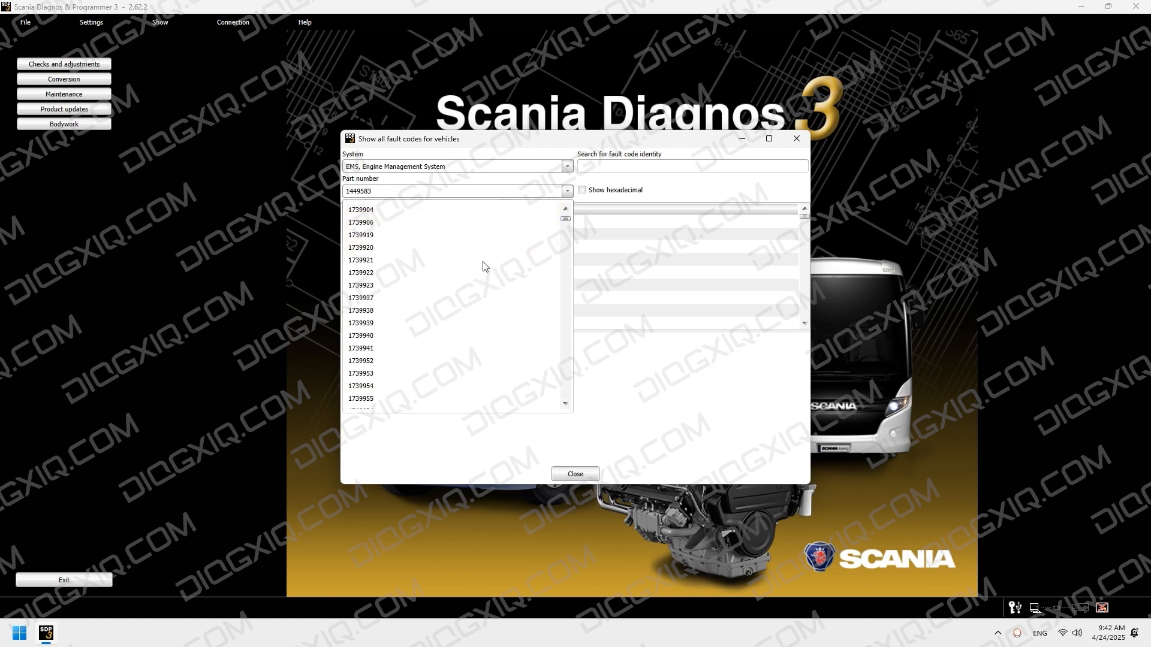
scroll(486, 266, "down", 6)
scroll(568, 224, "down", 2)
scroll(569, 224, "down", 10)
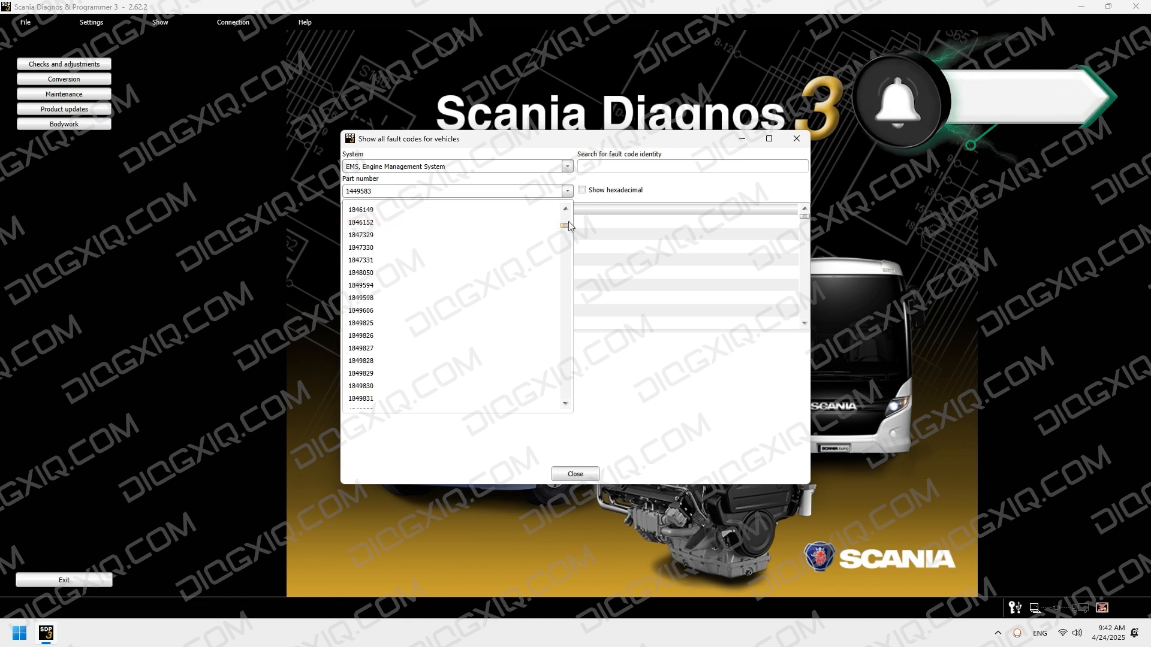
scroll(552, 238, "down", 15)
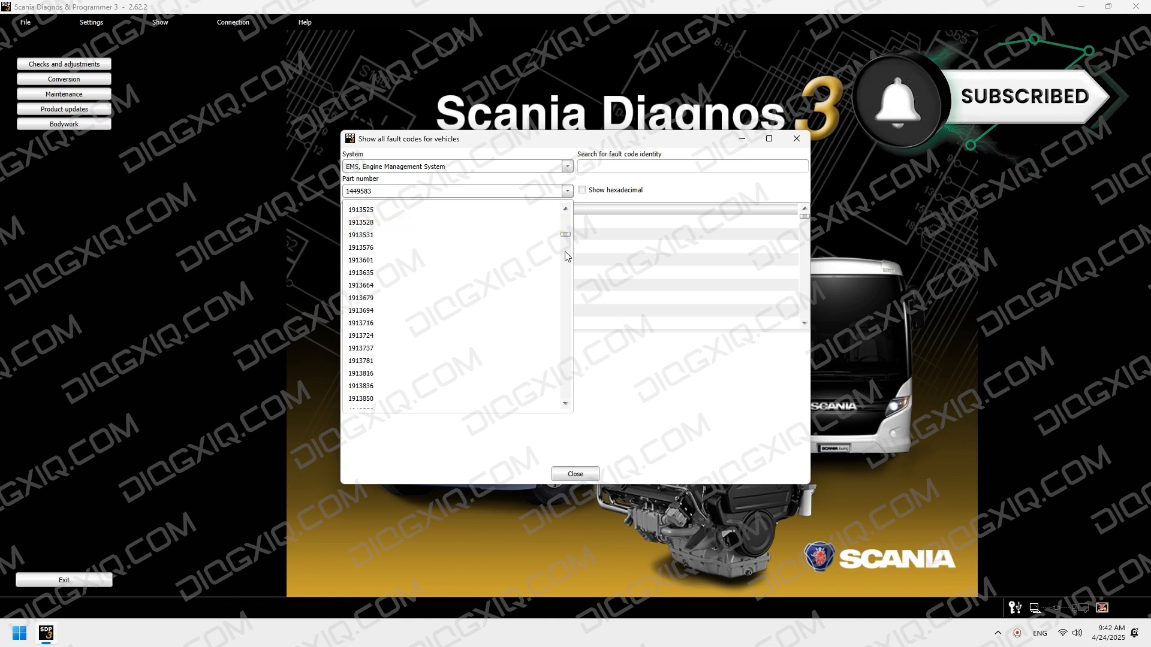
scroll(564, 402, "down", 5)
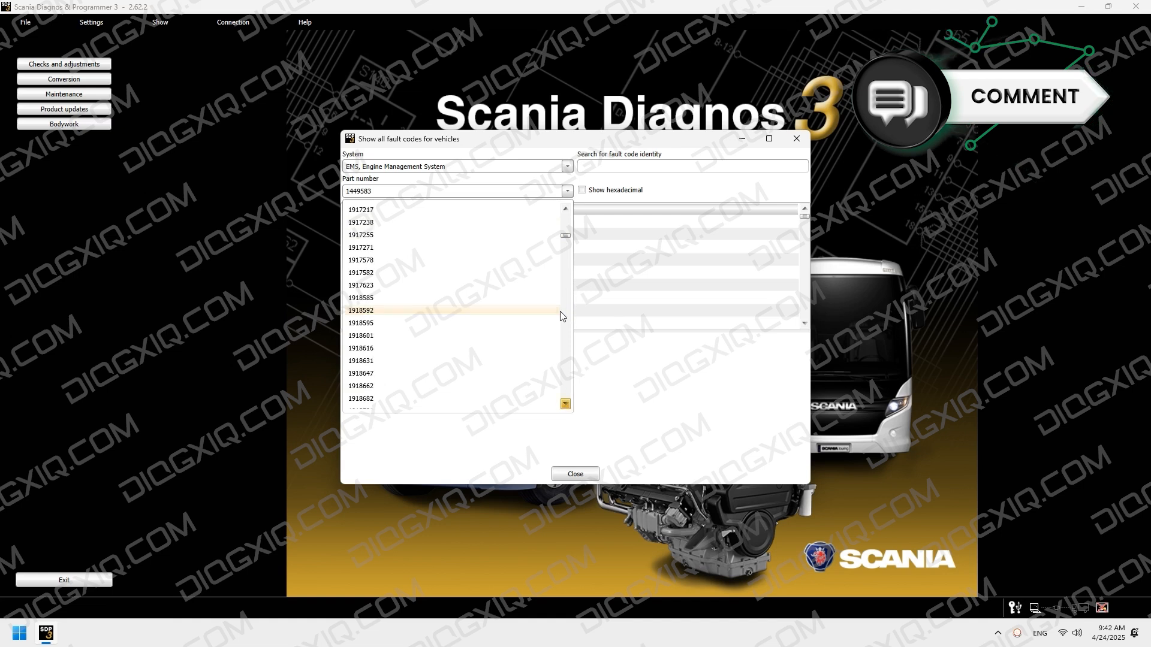
left_click(568, 191)
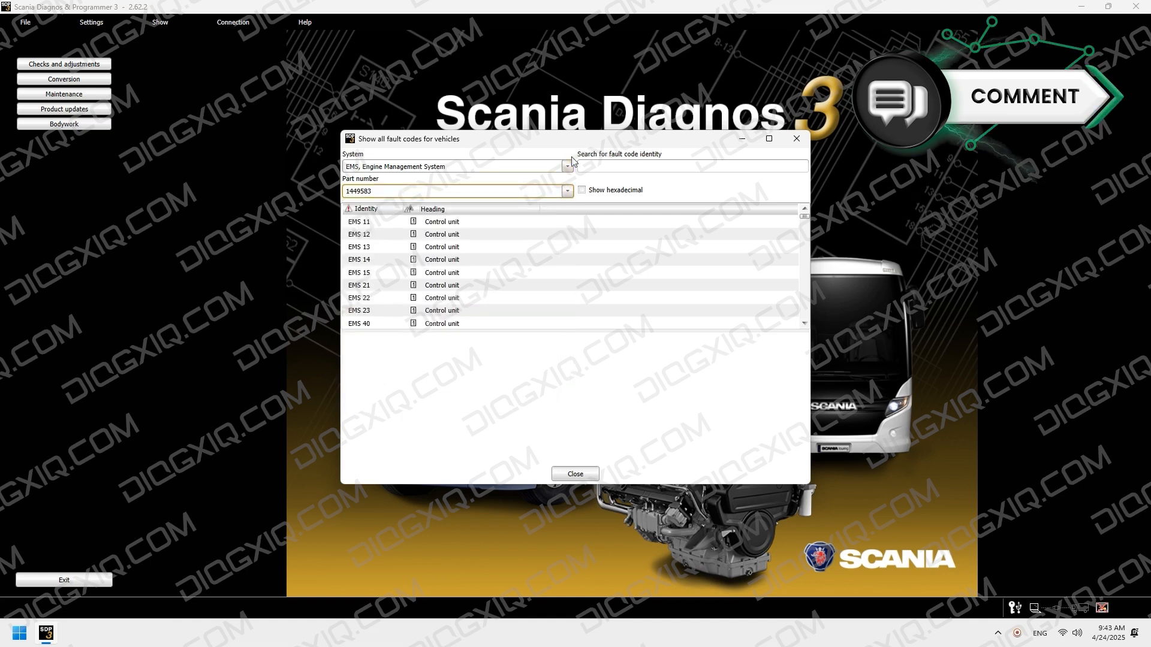
- Look through the remaining entries in the system list and close the fault code overview
left_click(568, 167)
scroll(521, 276, "down", 4)
left_click(533, 287)
left_click(575, 474)
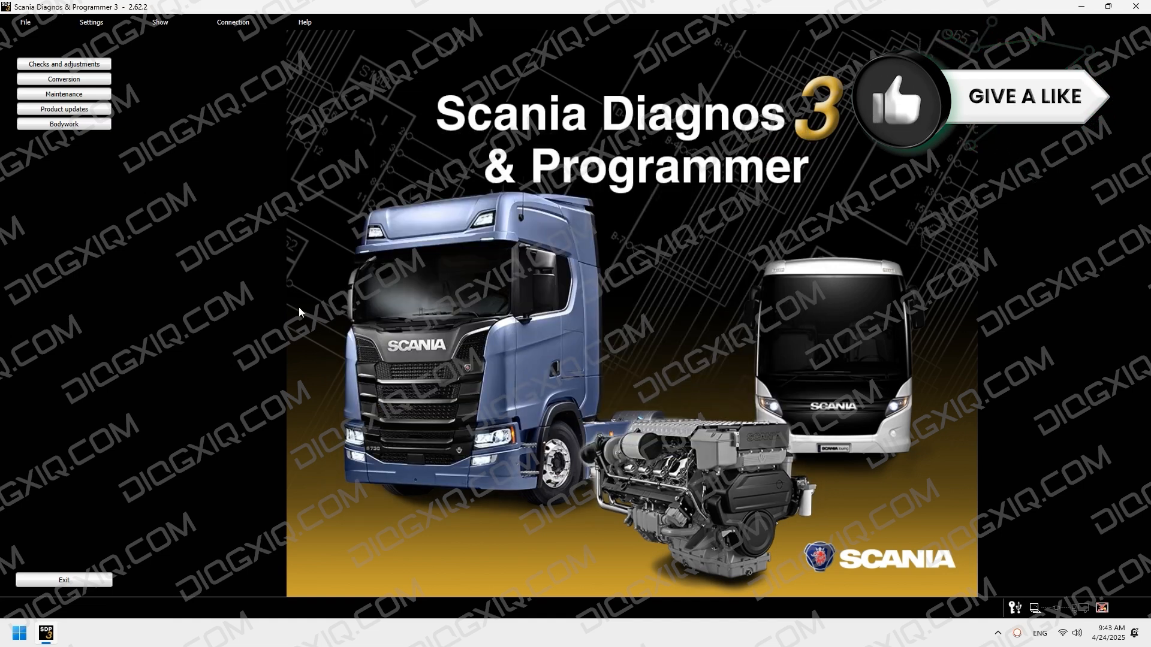
left_click(25, 22)
mouse_move(36, 44)
left_click(180, 45)
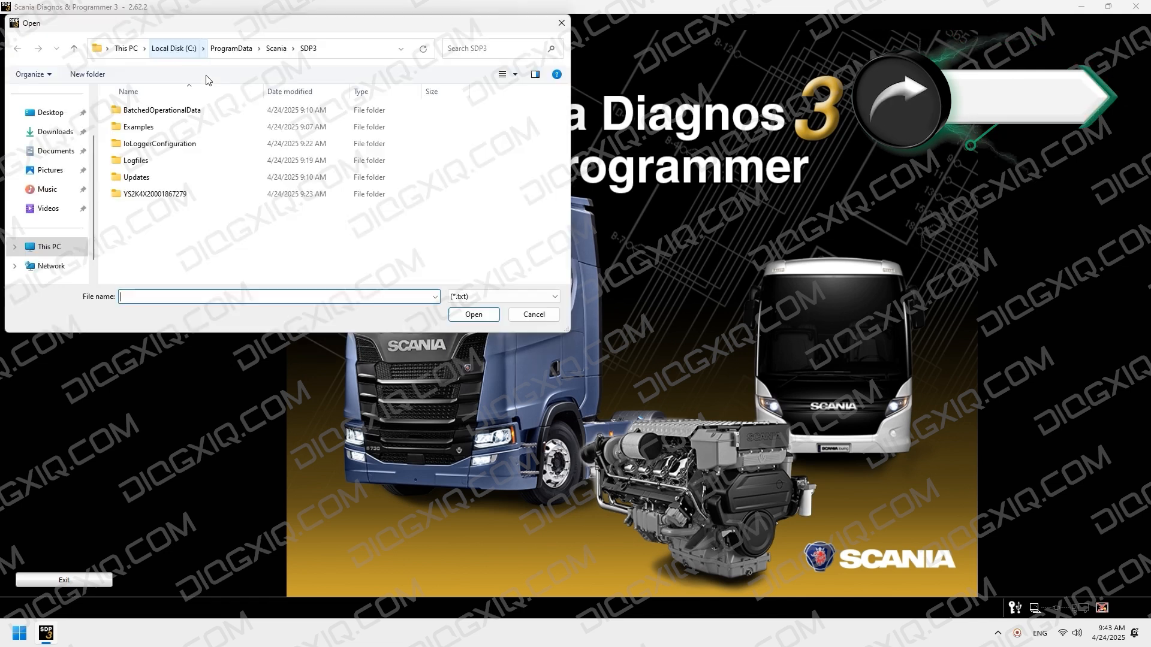
double_click(140, 126)
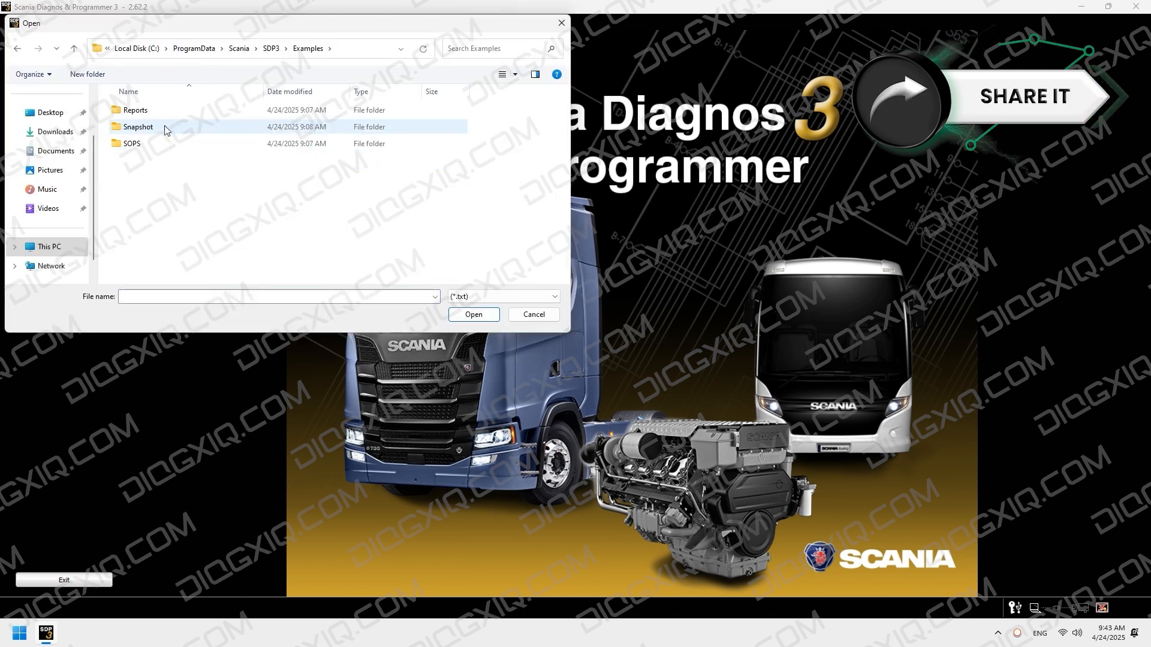
double_click(141, 127)
left_click(244, 193)
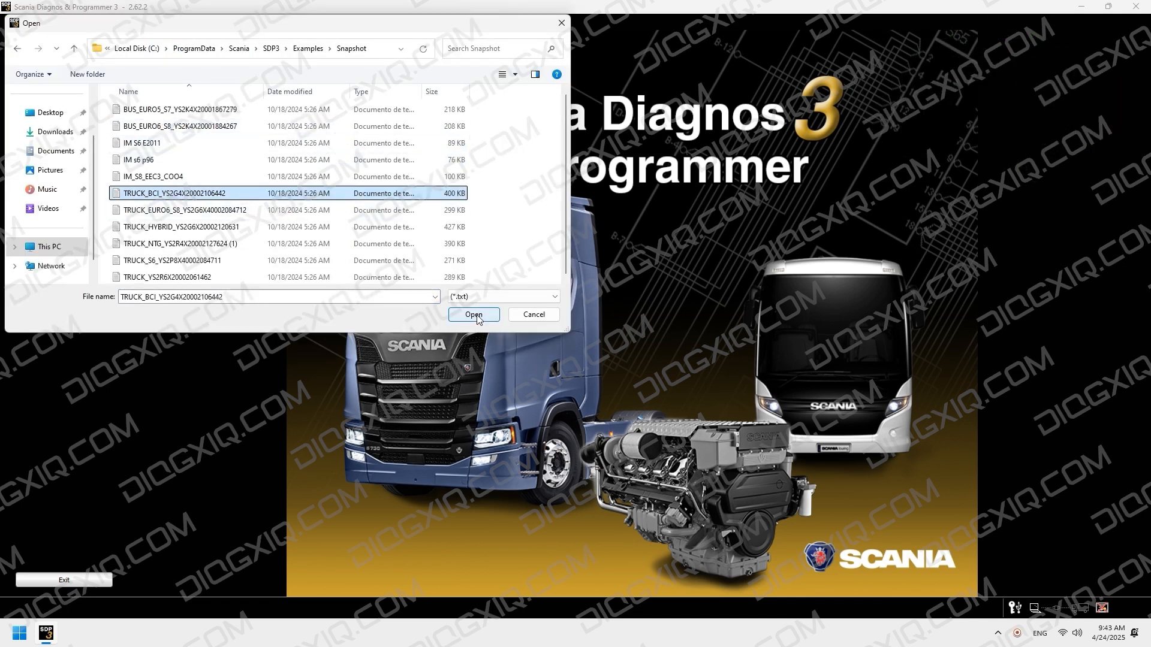
left_click(474, 314)
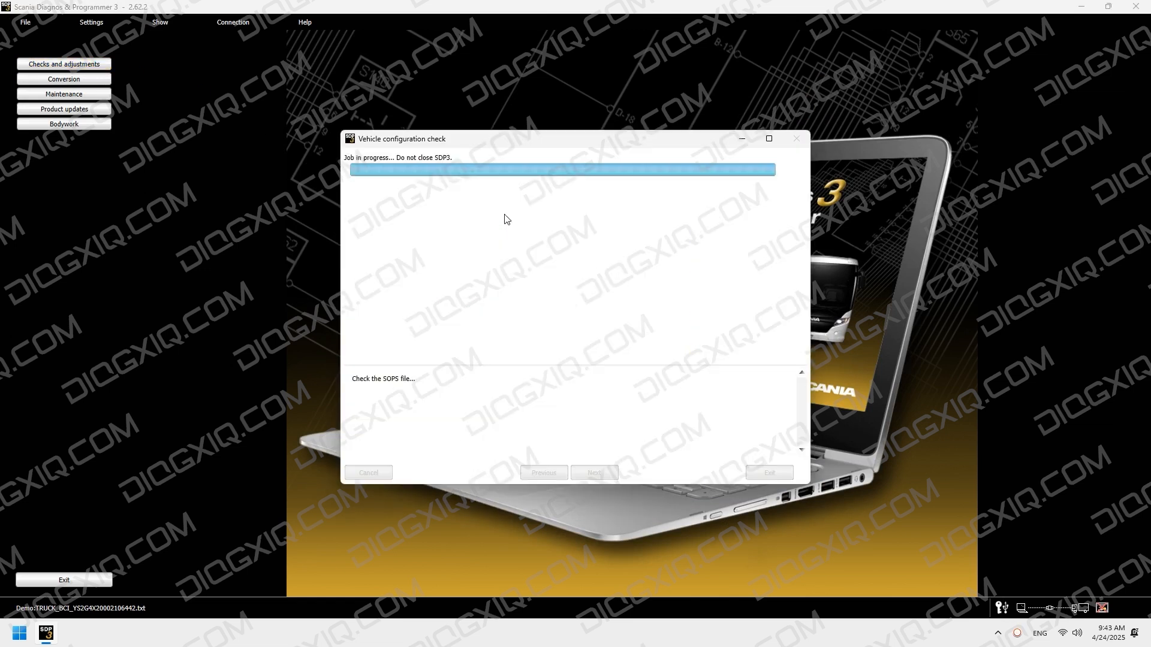
left_click(612, 431)
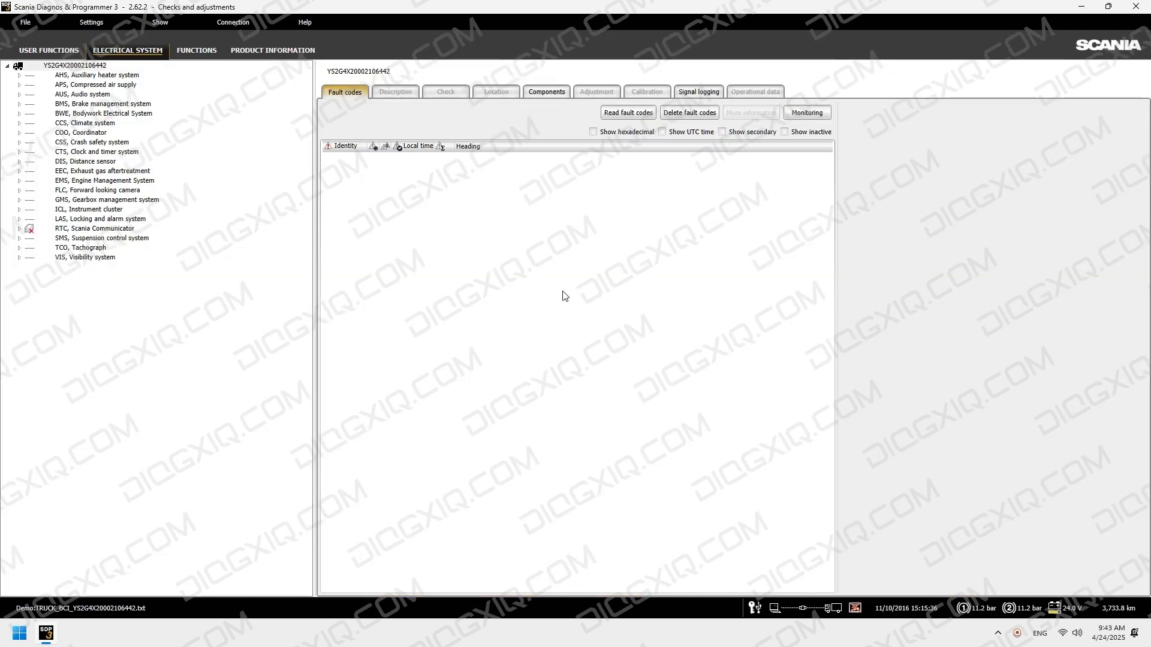
- View the truck's control unit network, then examine the EMS / S8 and GMS / OPC signals in signal logging
left_click(546, 91)
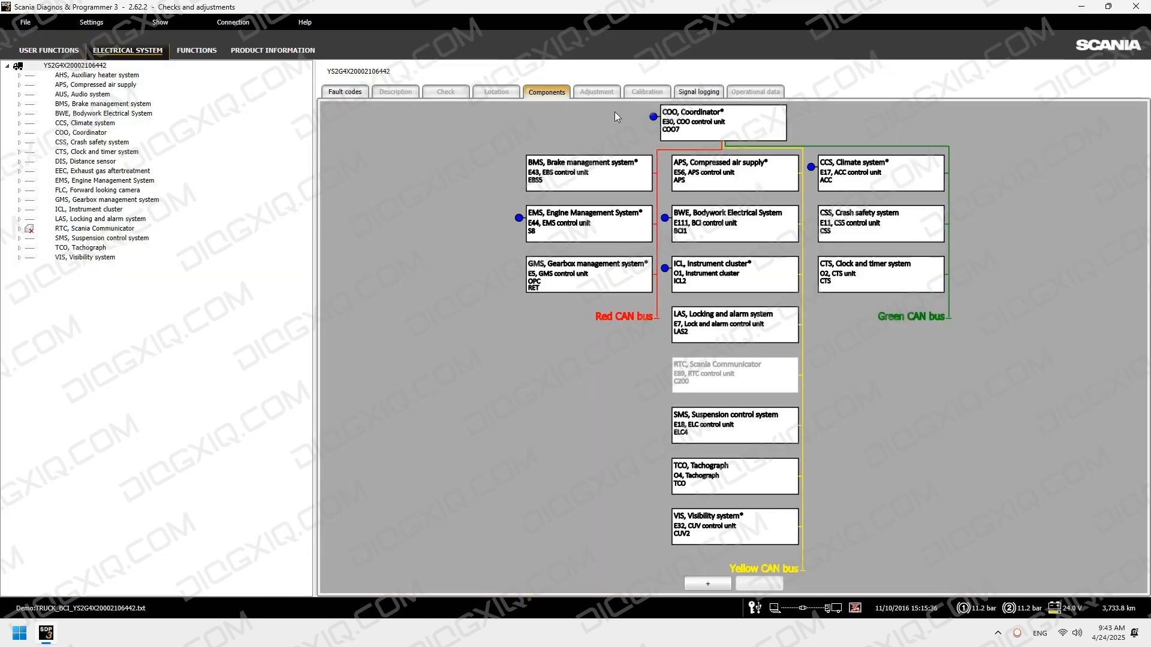
left_click(709, 91)
left_click(327, 205)
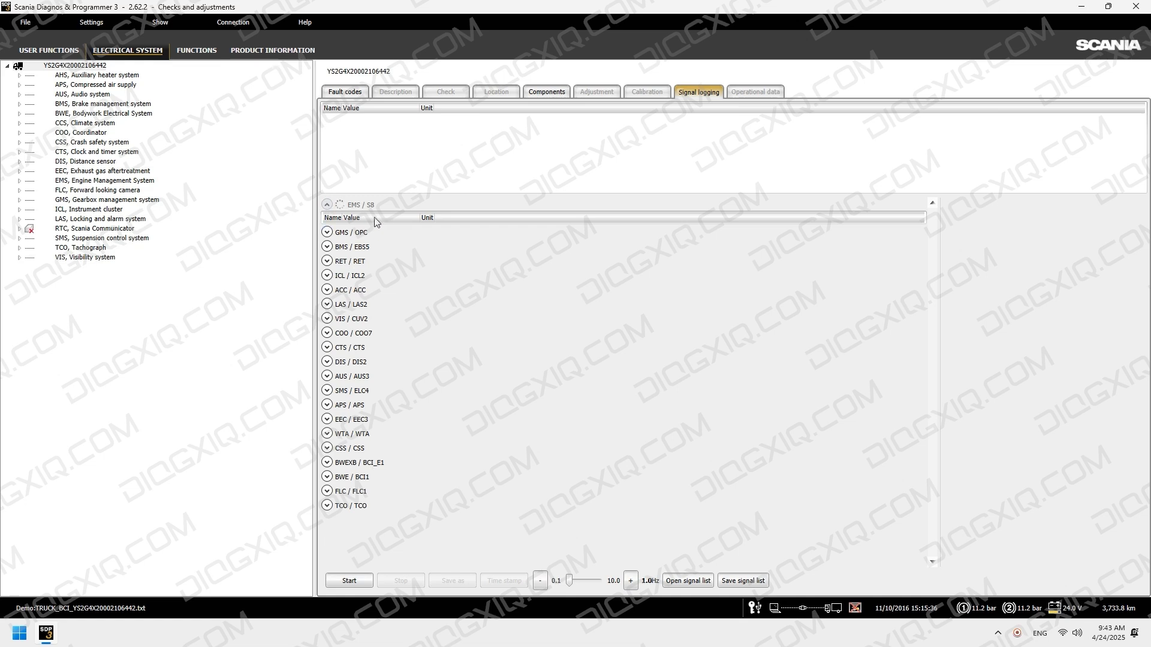
scroll(492, 253, "down", 5)
scroll(491, 249, "down", 20)
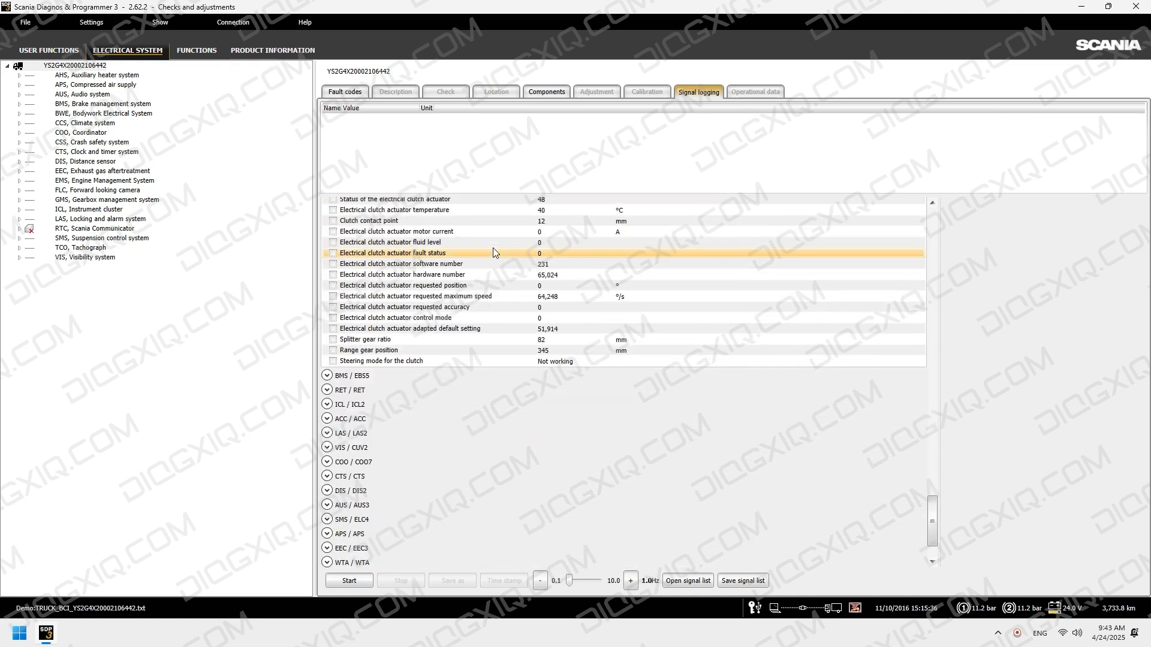
- Expand the BMS / EBS5 signal group and look through its brake signals
left_click(327, 376)
scroll(462, 329, "down", 13)
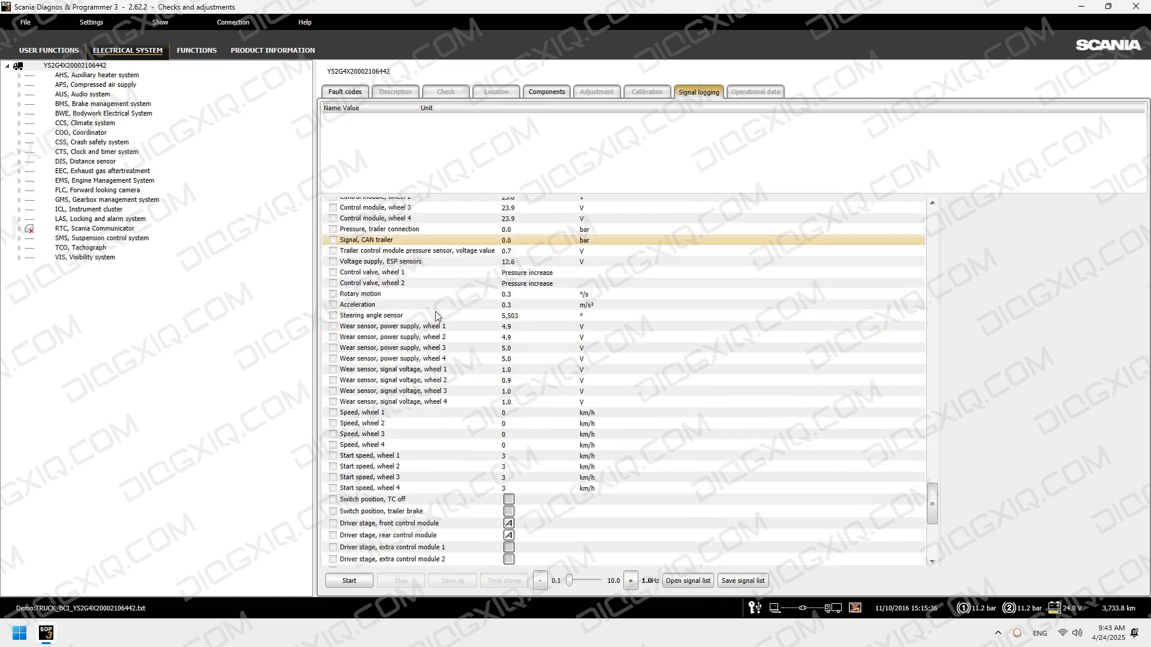
scroll(436, 316, "down", 5)
- Expand the TCO / TCO, FLC / FLC1 and BWE / BCI1 signal groups and look through their signals
left_click(328, 563)
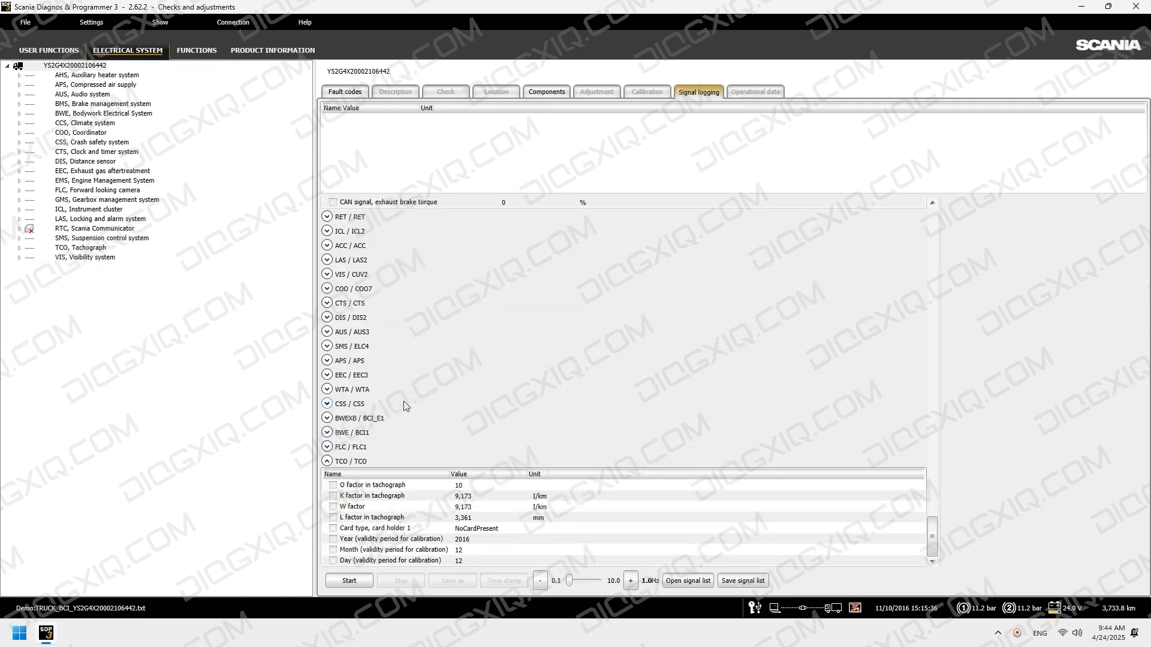
left_click(328, 447)
left_click(328, 354)
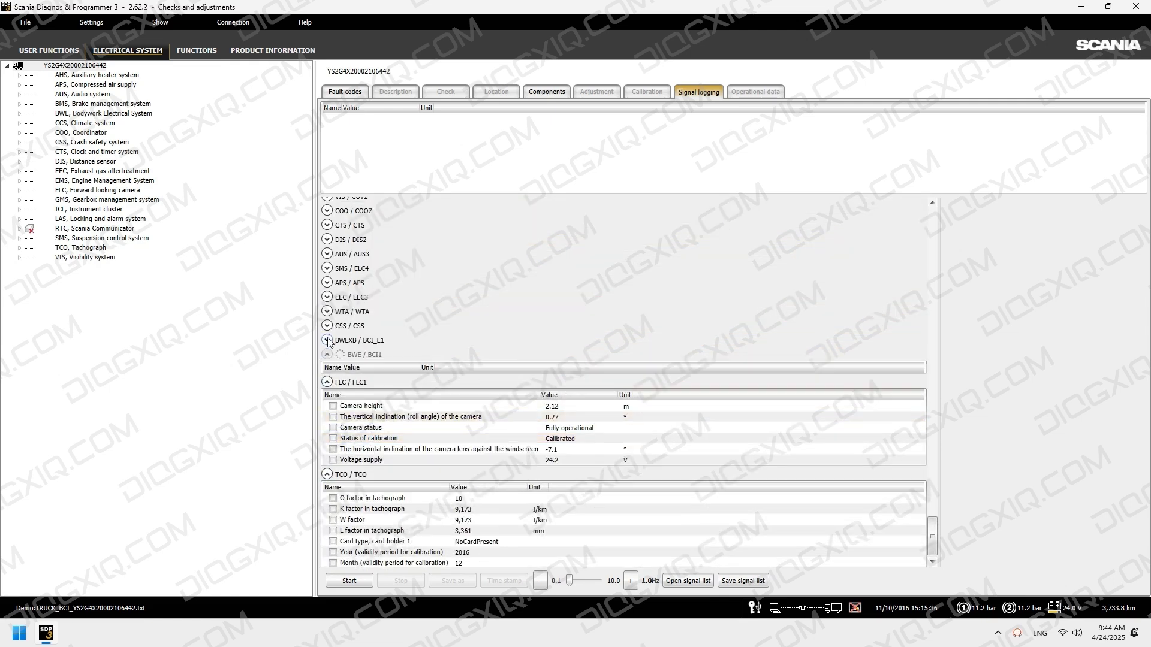
scroll(330, 343, "up", 1)
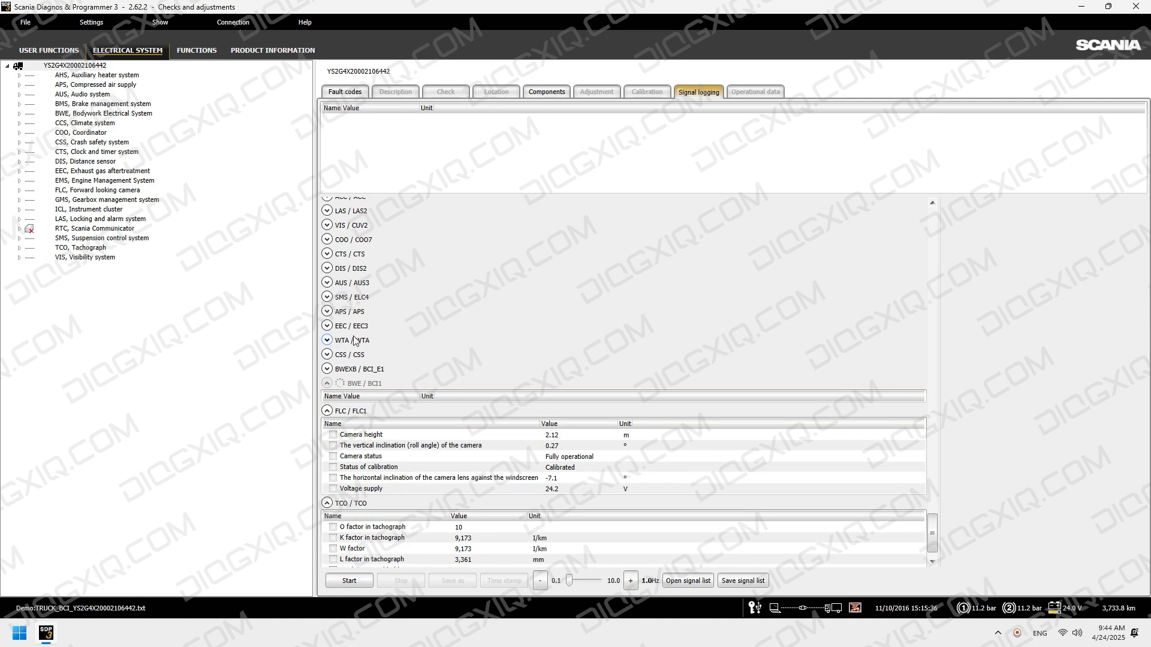
scroll(371, 329, "down", 8)
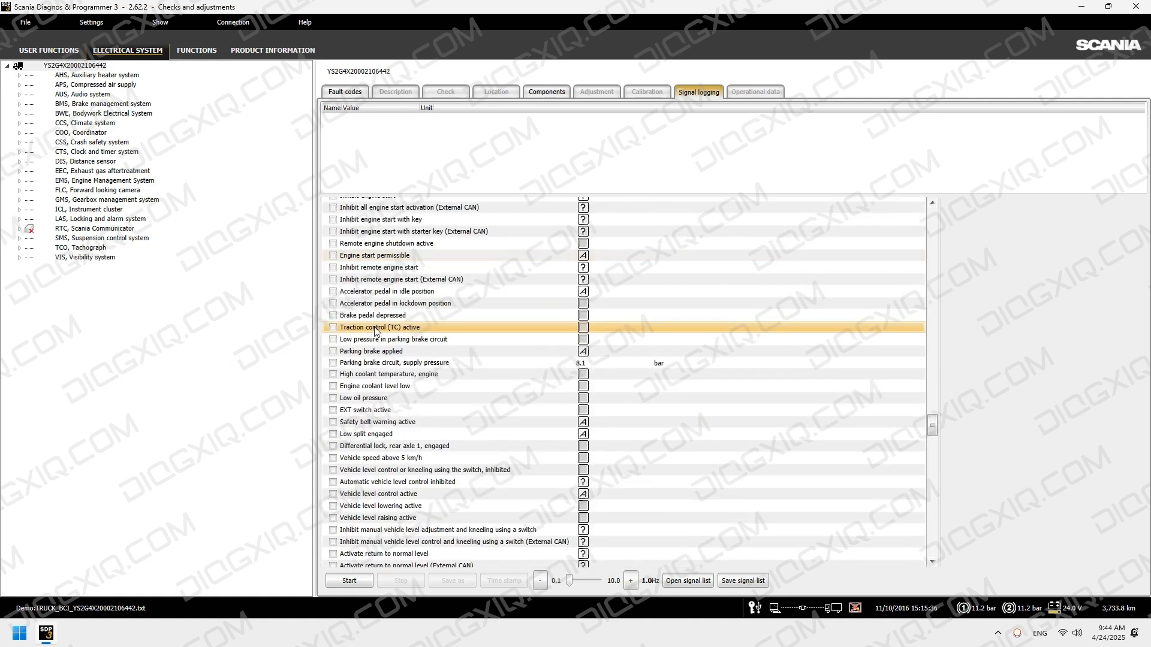
- Expand the BWEXB / BCI_E1 and CSS / CSS signal groups and check their signals
scroll(384, 330, "up", 7)
left_click(327, 355)
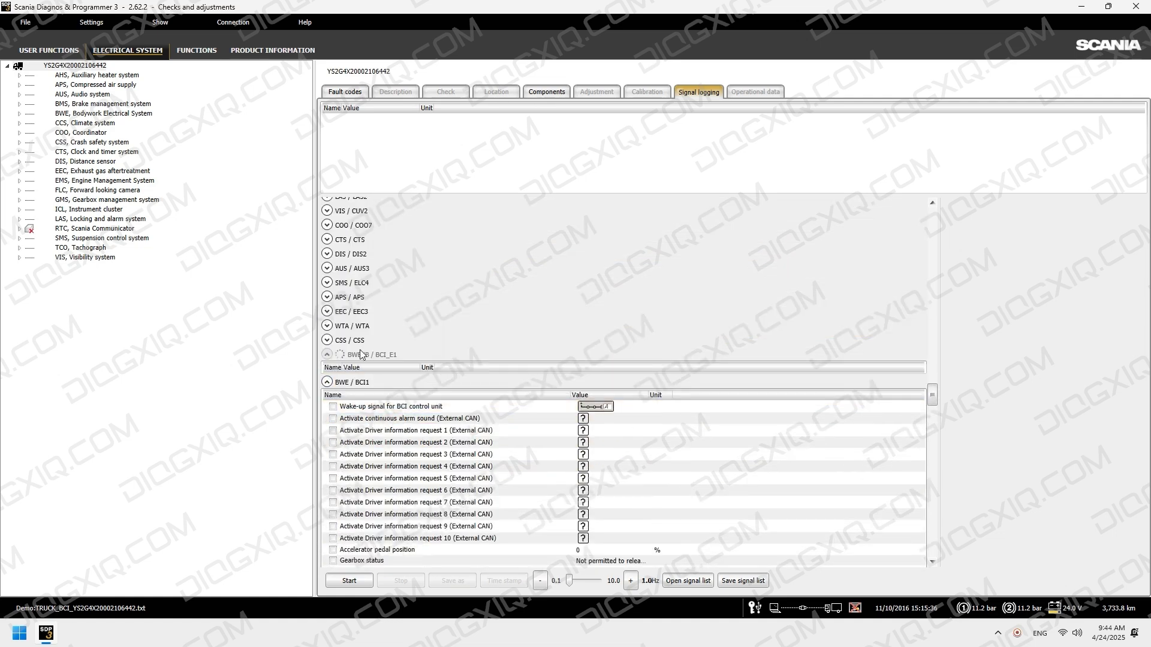
scroll(328, 374, "up", 3)
left_click(327, 383)
scroll(390, 375, "down", 3)
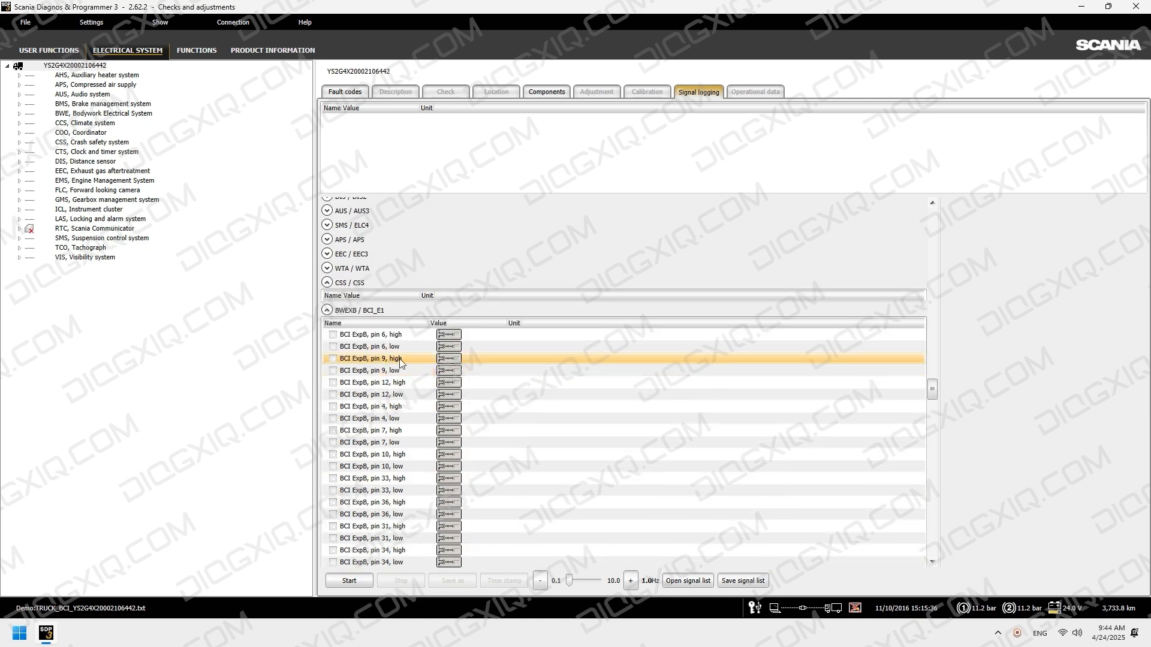
- Expand the WTA / WTA and EEC / EEC3 signal groups and examine the auxiliary heater and exhaust aftertreatment signals
left_click(326, 269)
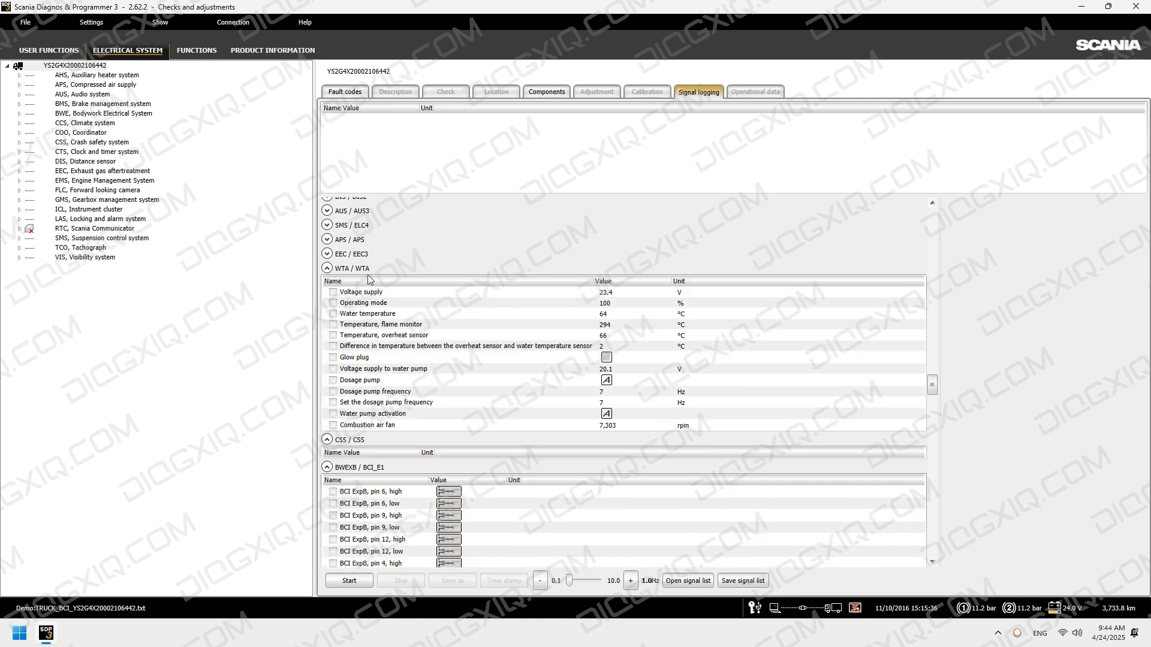
left_click(327, 254)
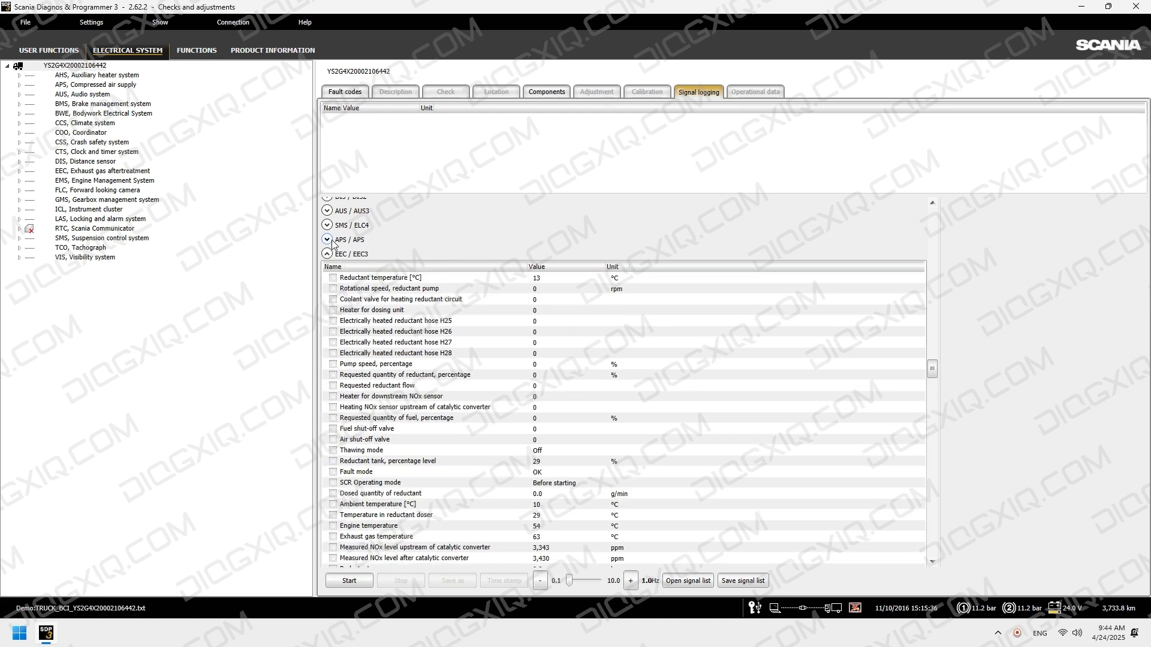
scroll(397, 283, "down", 5)
scroll(397, 283, "up", 6)
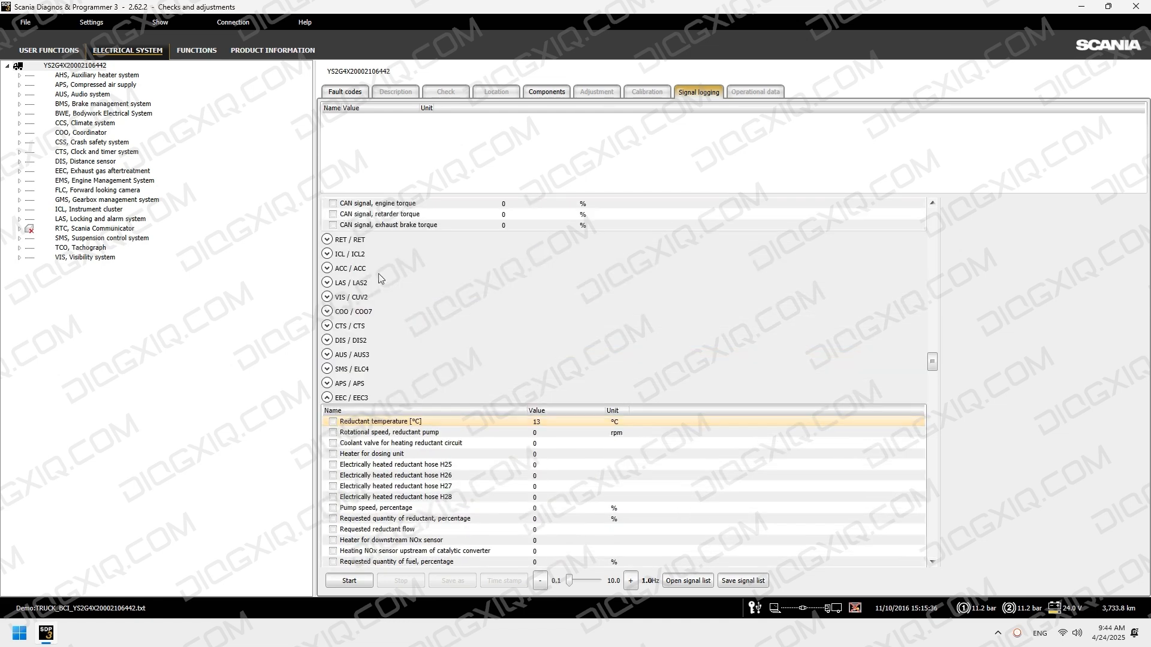
- Expand the APS / APS and SMS / ELC4 signal groups and look through the compressed air and suspension signals
left_click(327, 383)
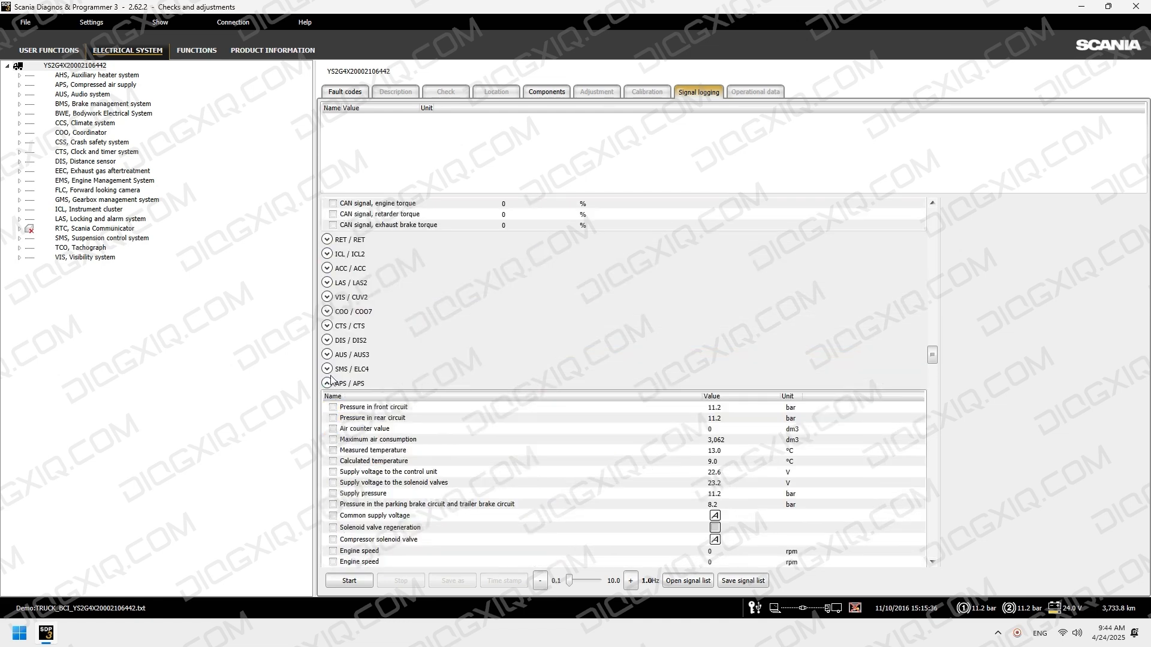
scroll(334, 382, "down", 1)
left_click(327, 341)
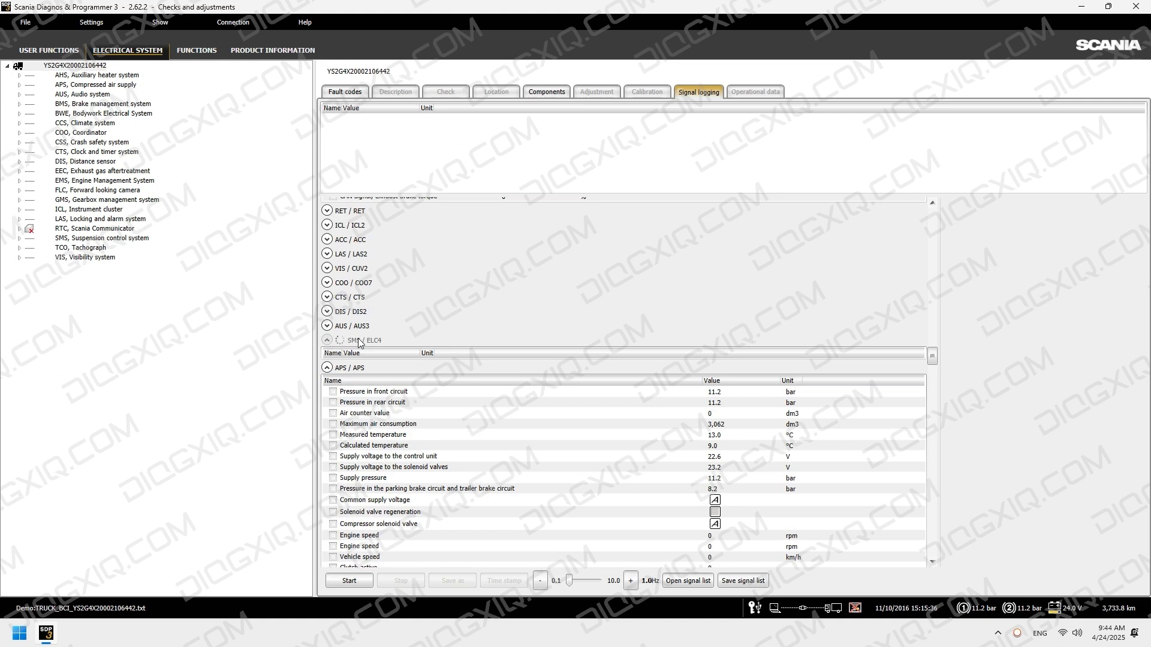
scroll(392, 379, "down", 5)
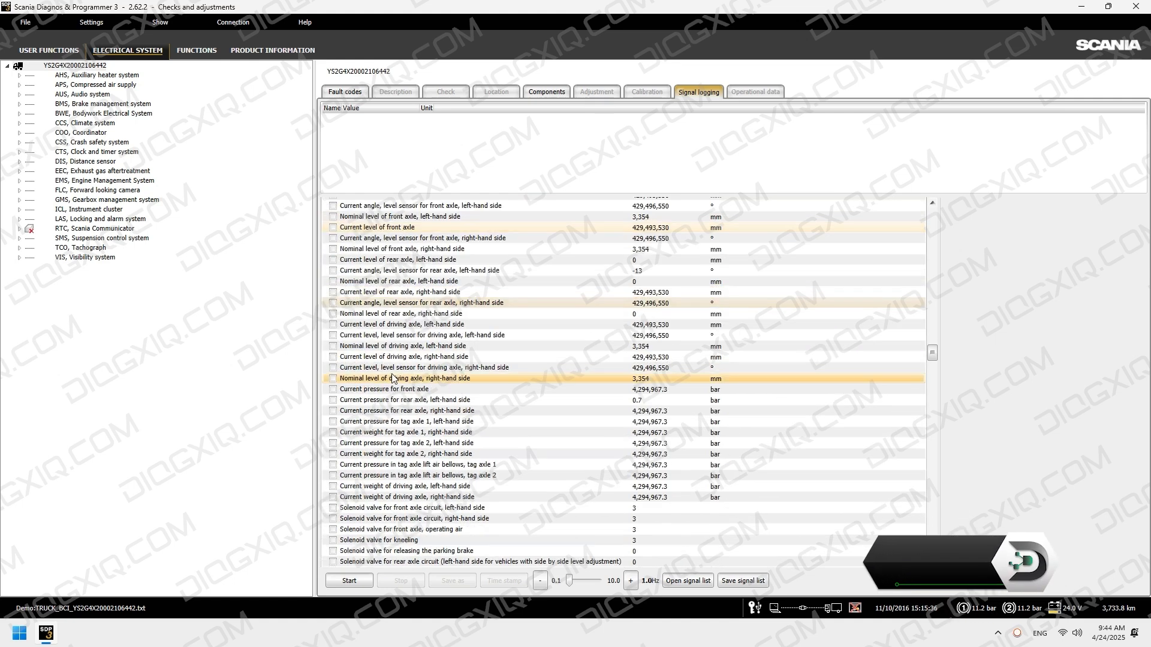
scroll(392, 379, "down", 20)
scroll(392, 379, "up", 20)
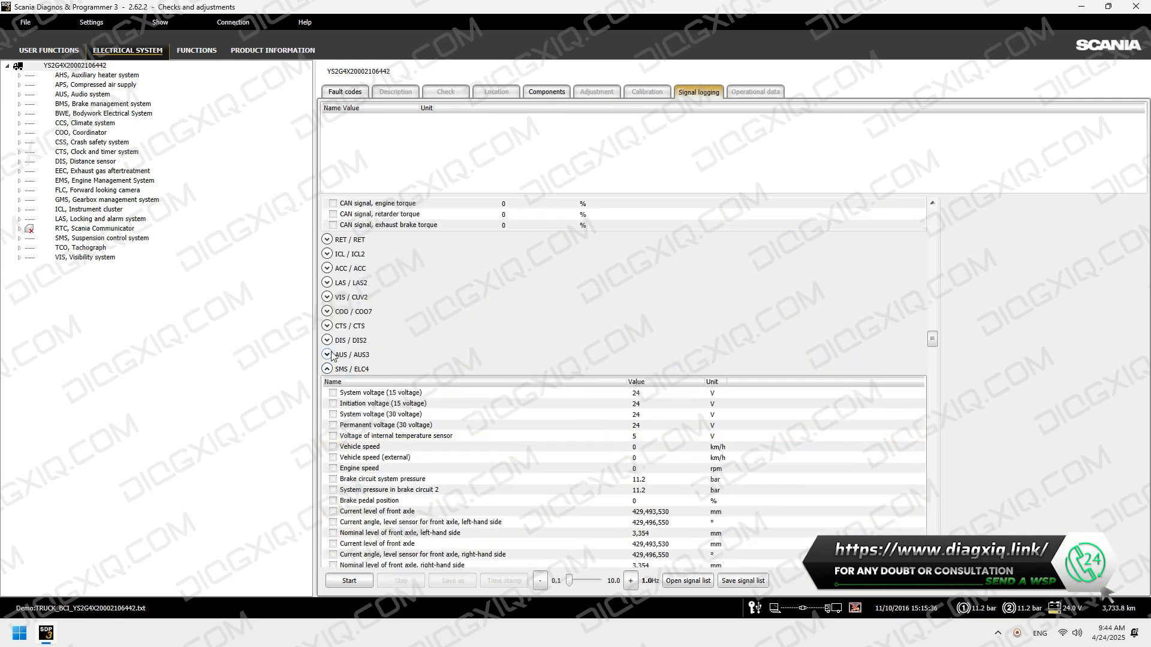
- Expand the AUS / AUS3, DIS / DIS2 and CTS / CTS signal groups and check their signals
left_click(327, 354)
scroll(376, 353, "down", 10)
scroll(379, 354, "up", 8)
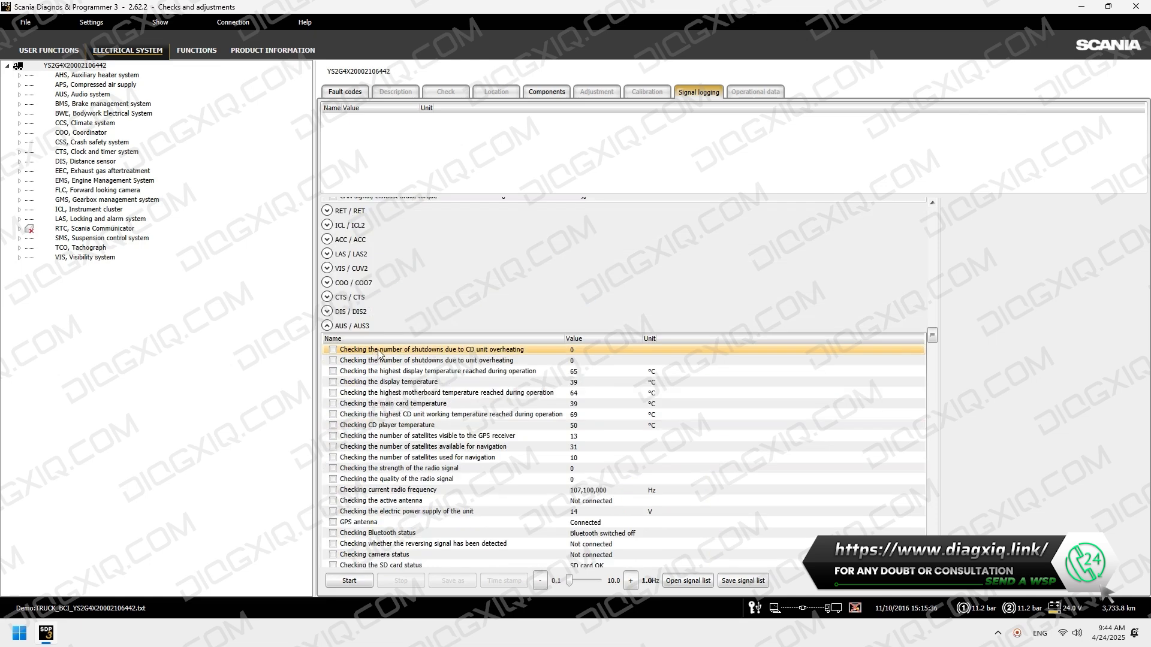
left_click(327, 310)
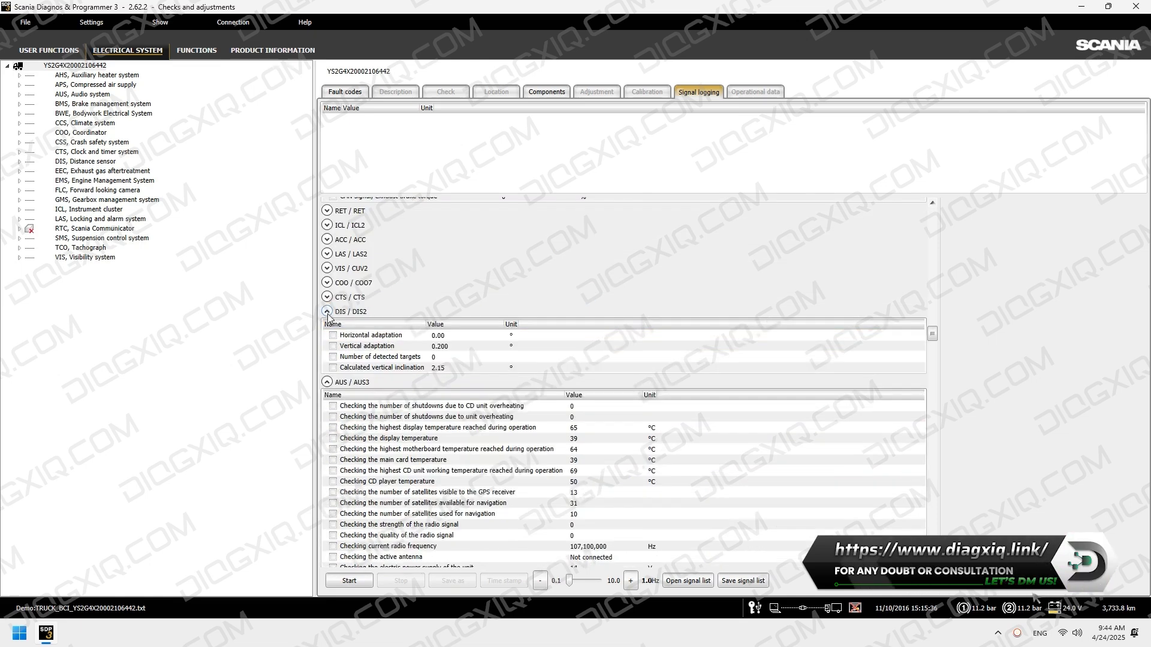
left_click(327, 297)
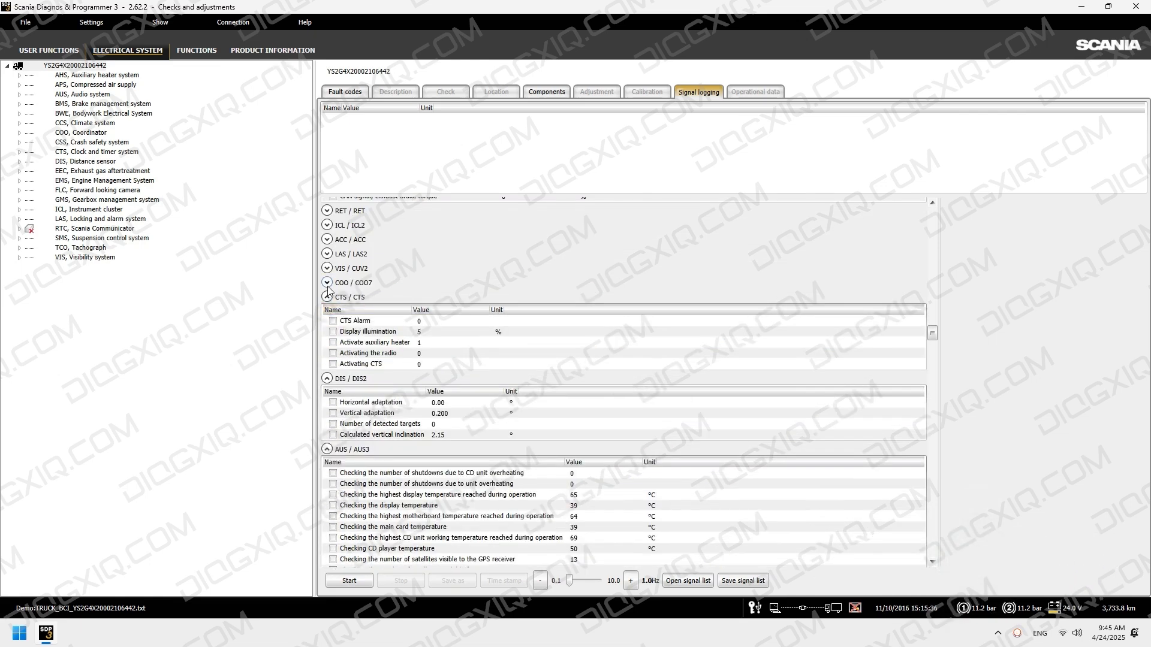
- Expand the COO / COO7, VIS / CUV2 and LAS / LAS2 signal groups and check their signals
left_click(327, 283)
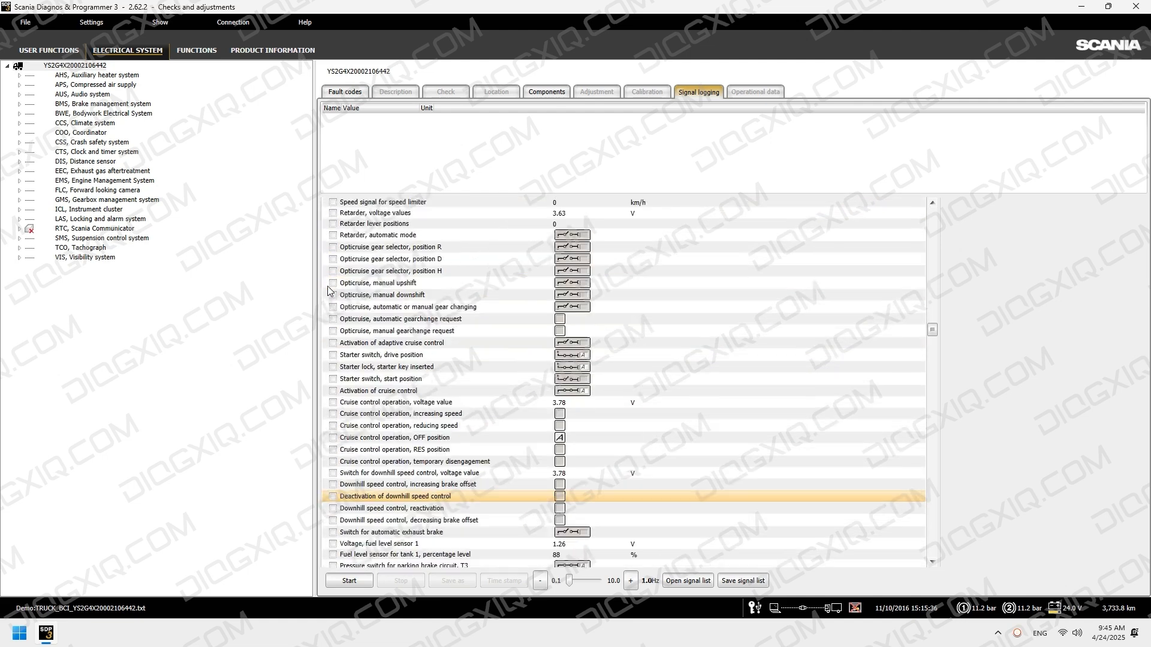
left_click(327, 340)
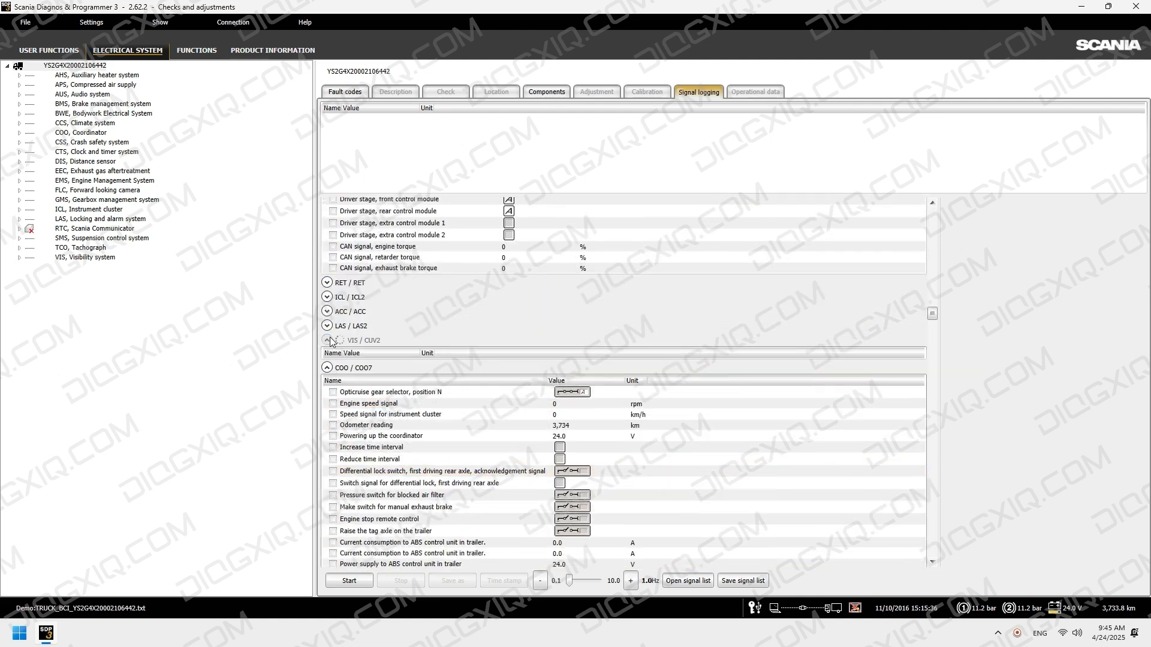
left_click(327, 325)
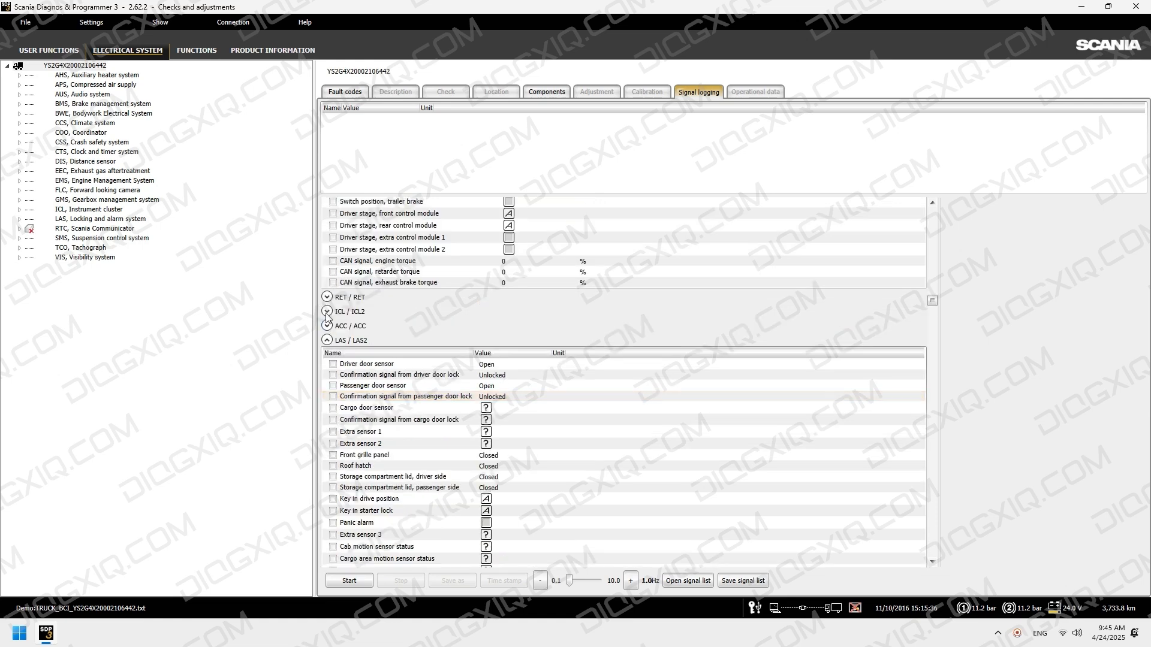
- Expand the ACC / ACC, ICL / ICL2 and RET / RET signal groups and look through the retarder signals
left_click(327, 326)
left_click(327, 354)
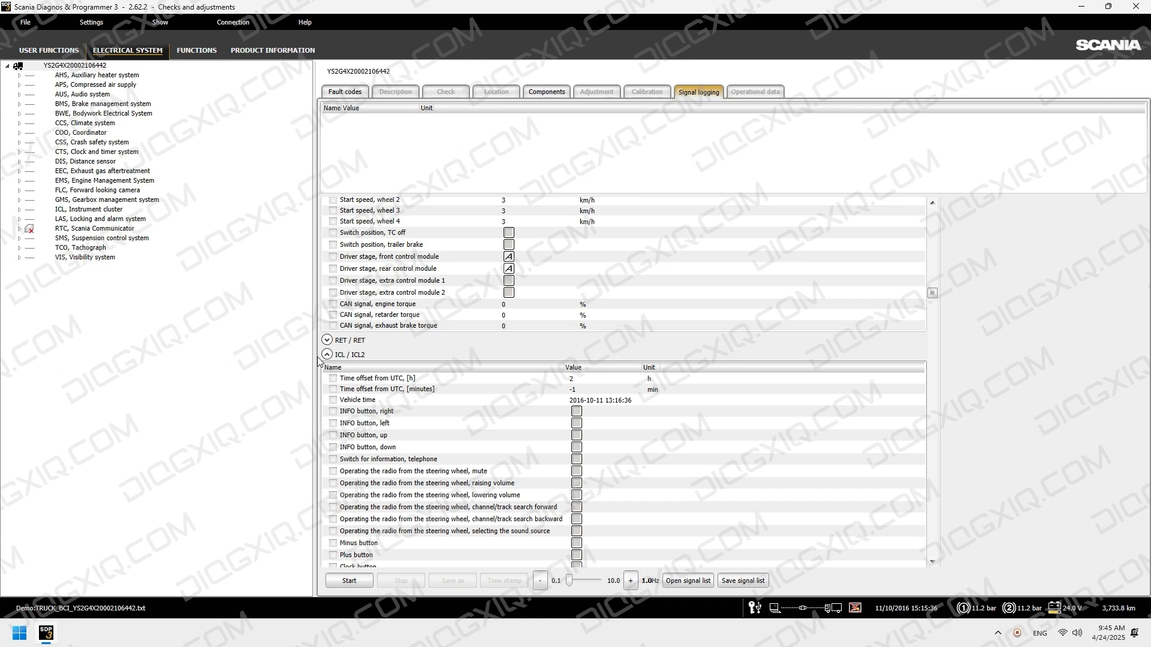
left_click(327, 340)
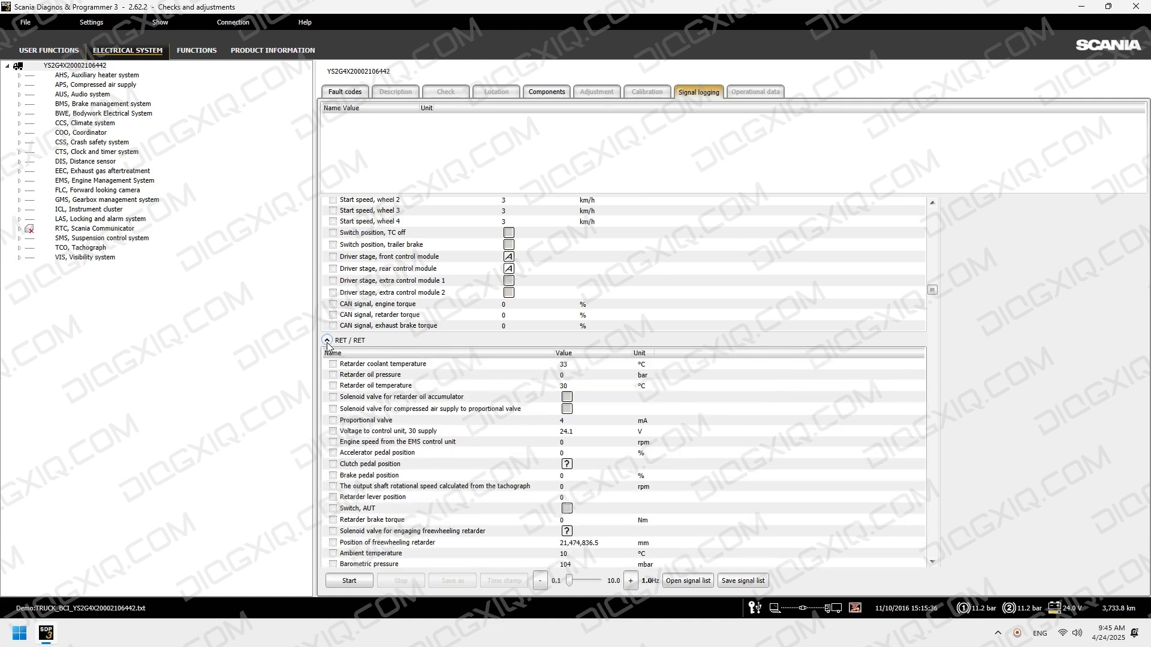
scroll(326, 345, "down", 5)
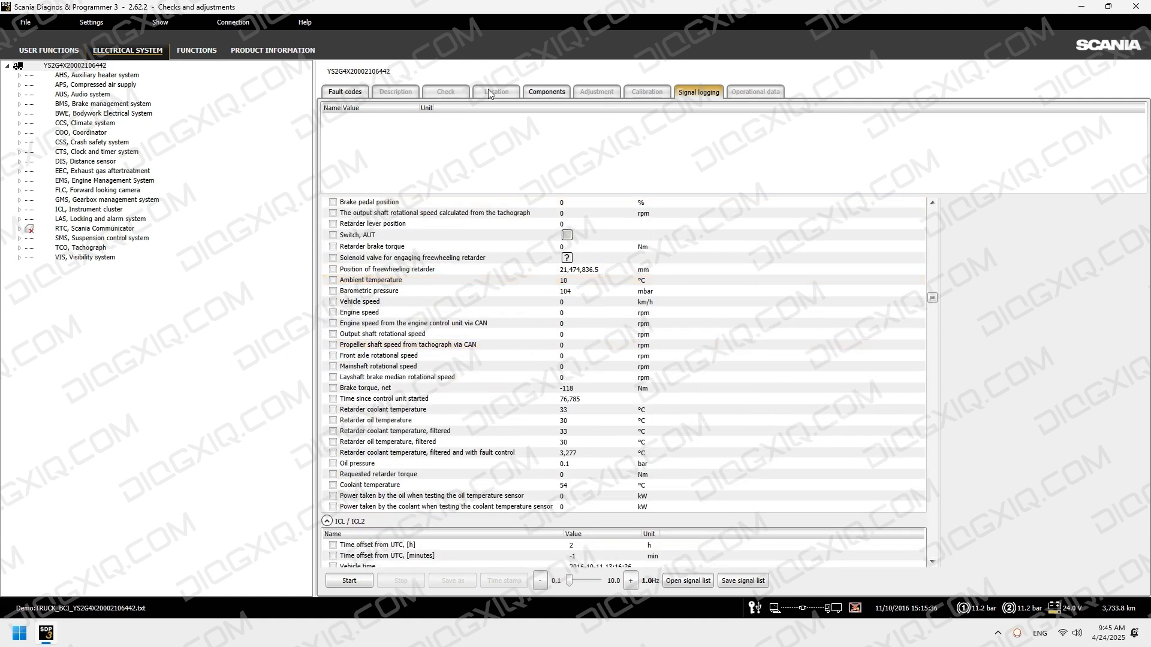
- Expand the auxiliary heater system through the H 12 water heater and WTA down to its solenoid valves
left_click(20, 75)
left_click(93, 76)
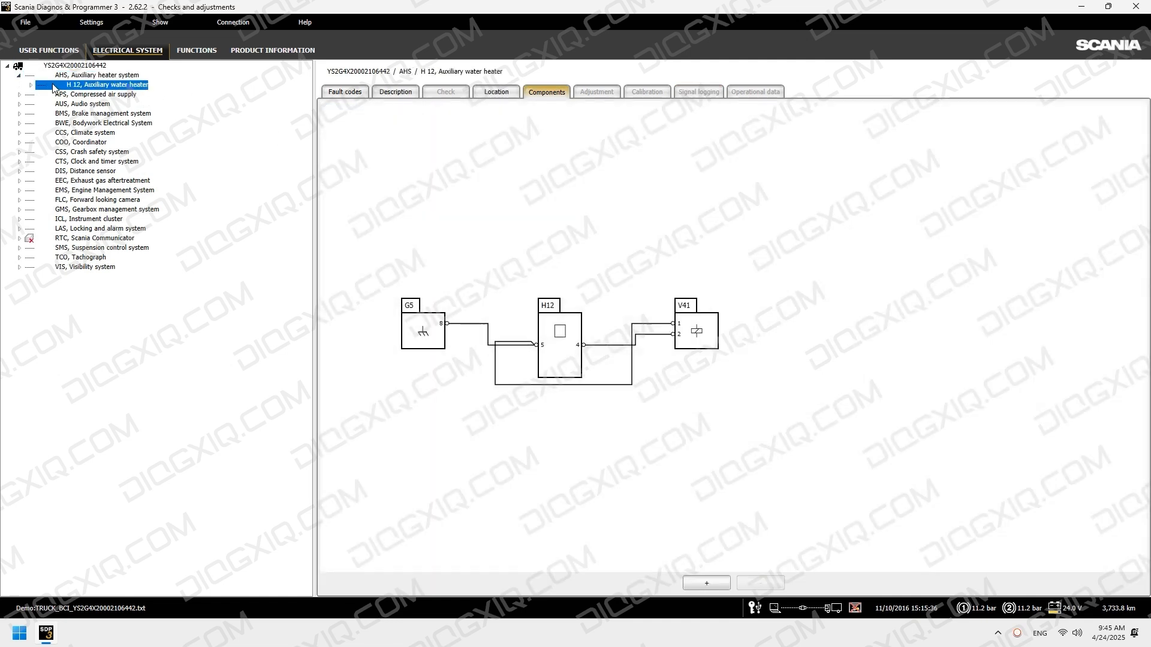
left_click(31, 85)
left_click(51, 96)
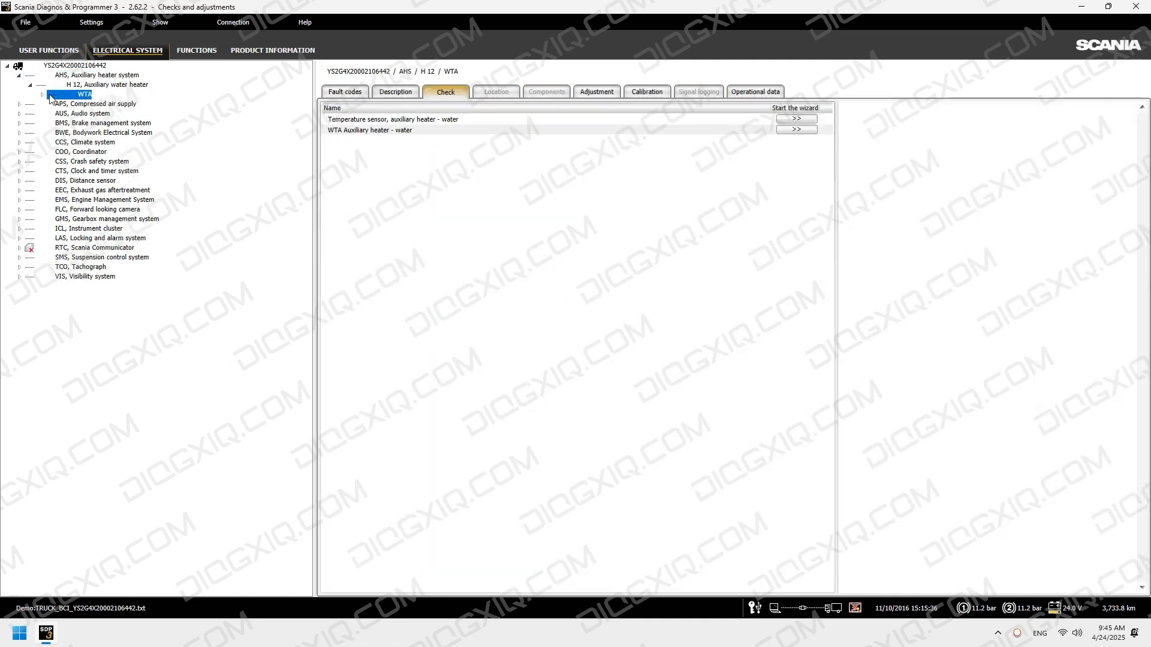
left_click(43, 95)
left_click(93, 104)
left_click(53, 104)
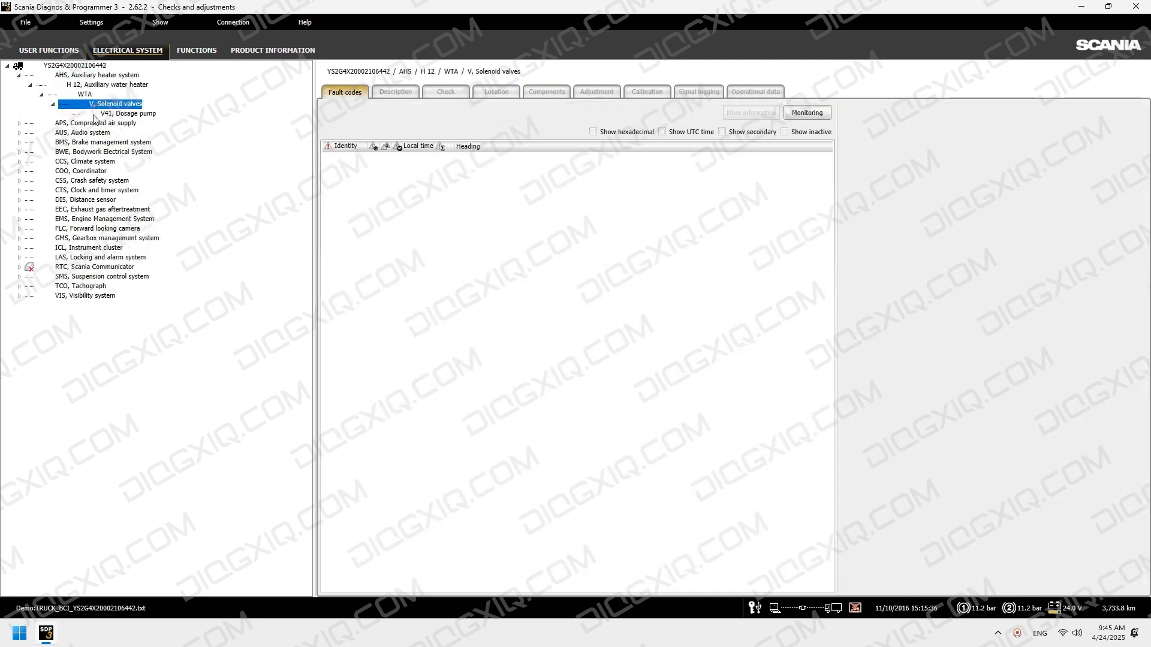
- View the check, location and component information of the V41 dosage pump
left_click(102, 114)
left_click(446, 91)
left_click(513, 93)
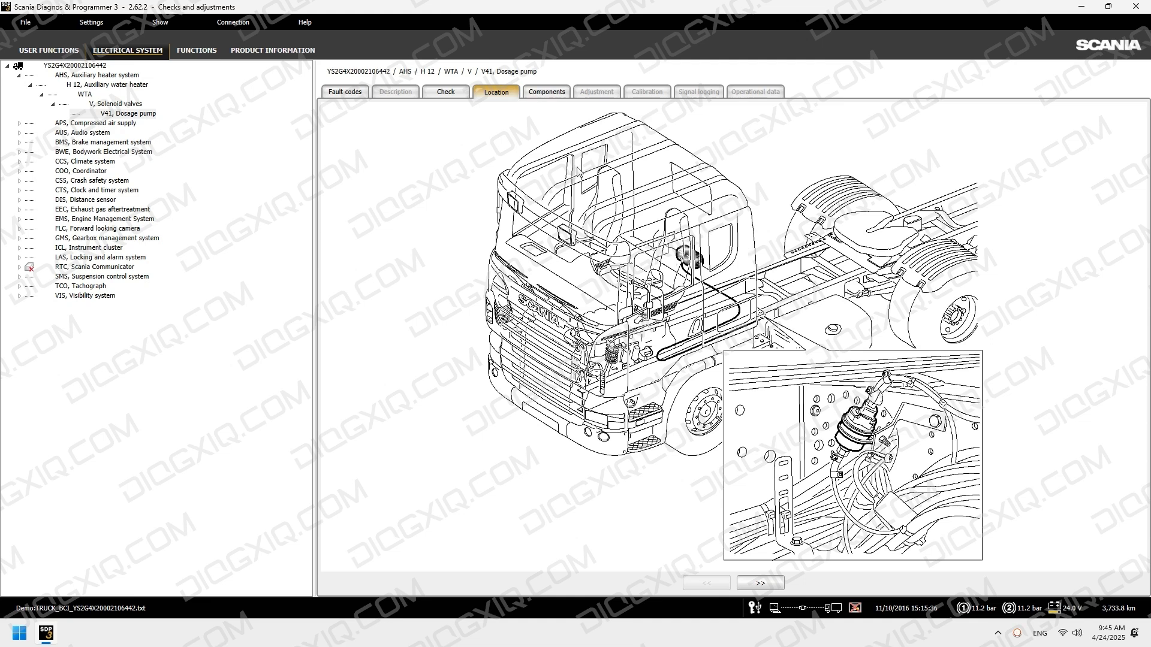
left_click(548, 95)
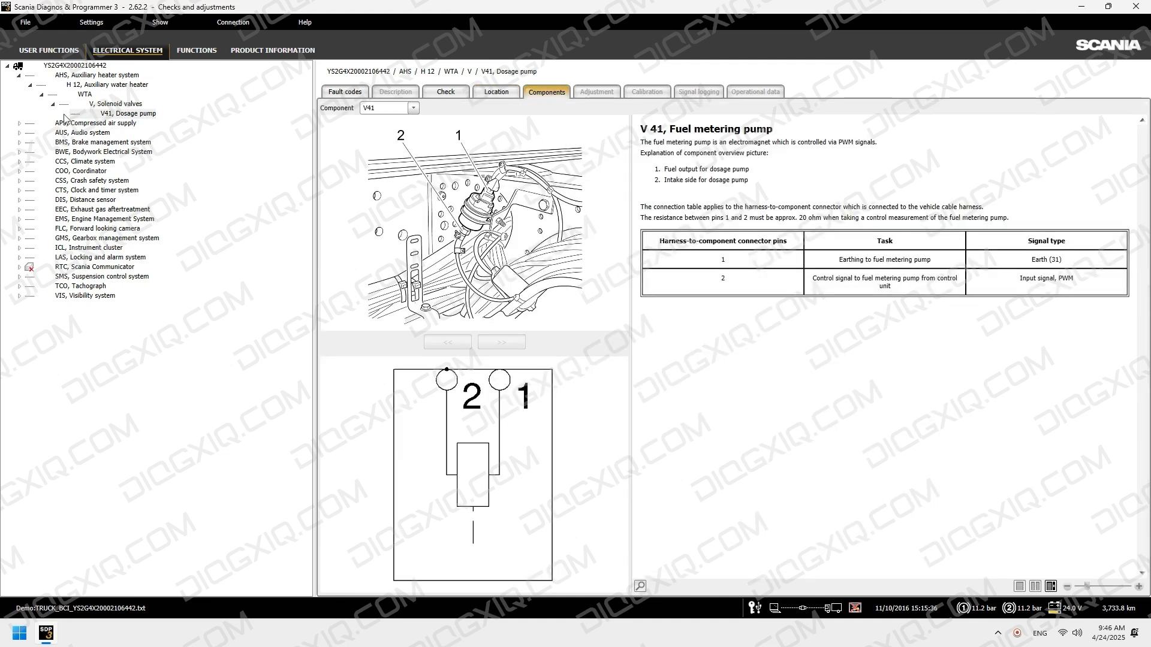
- Expand the compressed air supply system and examine the wiring diagram of the E 56 APS control unit
left_click(19, 124)
left_click(105, 123)
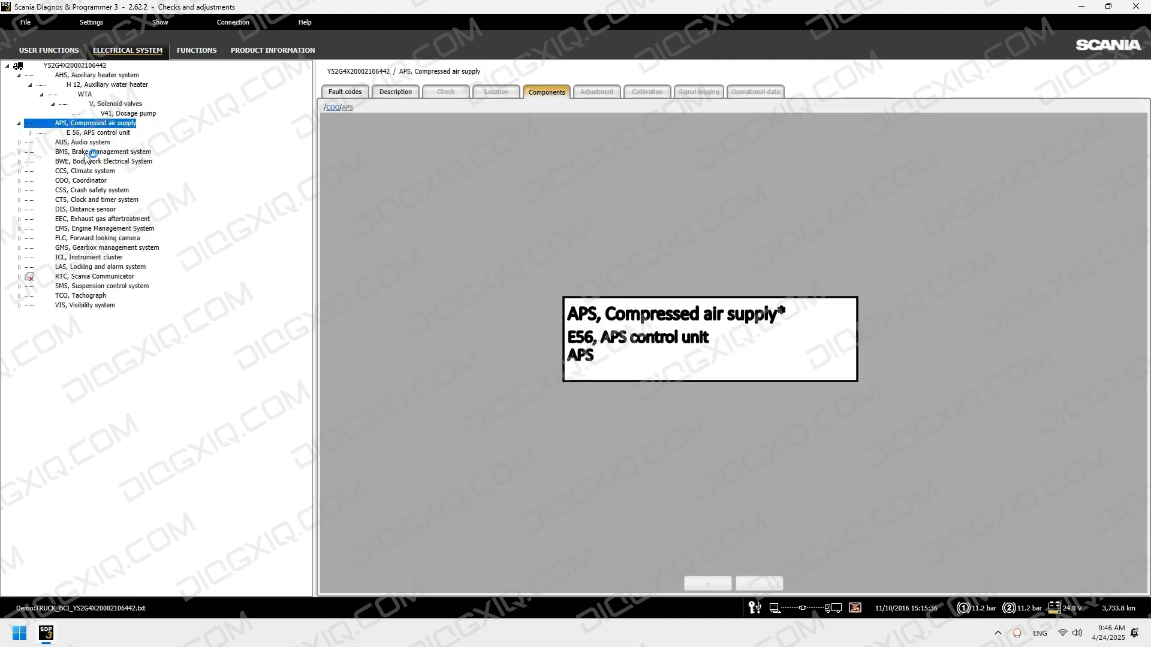
left_click(30, 134)
left_click(81, 133)
left_click(42, 142)
scroll(661, 170, "down", 3)
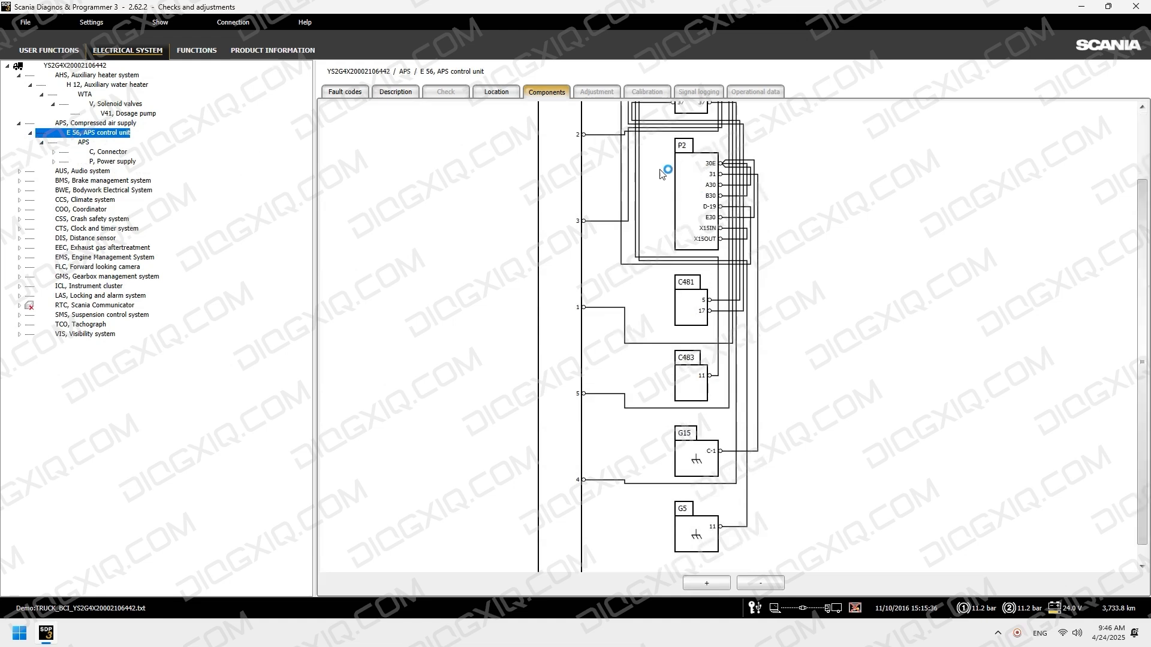
left_click(496, 91)
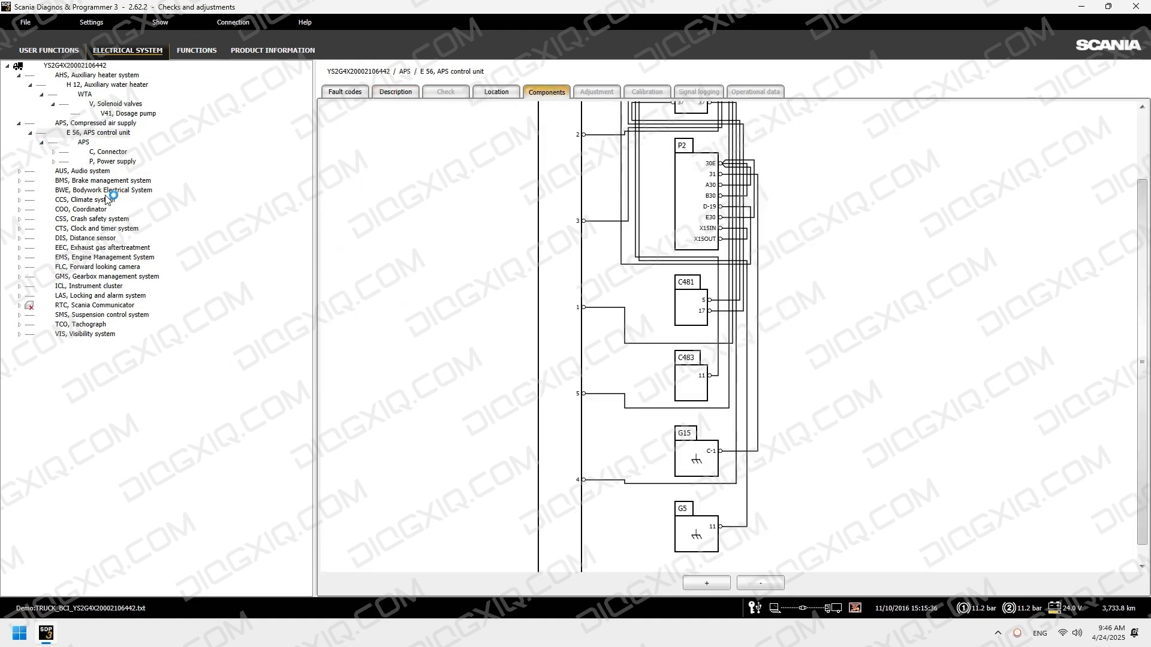
- View the adjustment and calibration wizards available for the APS unit under E 56
left_click(68, 143)
left_click(596, 94)
left_click(635, 92)
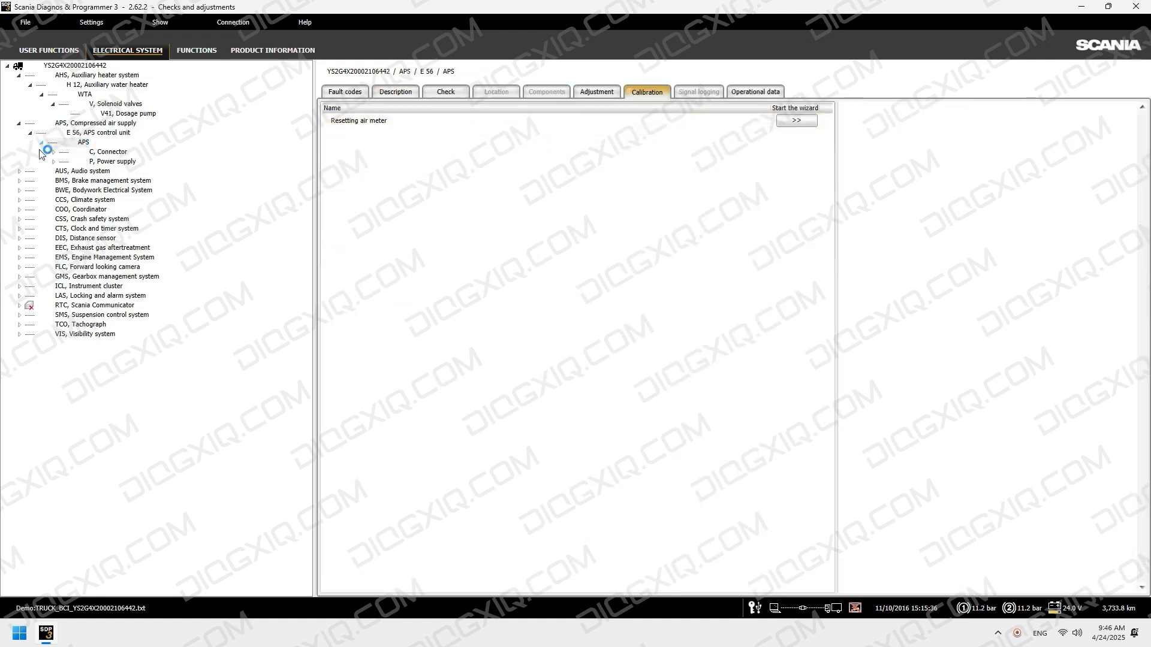
- Under the APS connectors, view the check, location and pin drawings of the C1 harness-to-harness connector
left_click(54, 152)
left_click(122, 152)
left_click(119, 161)
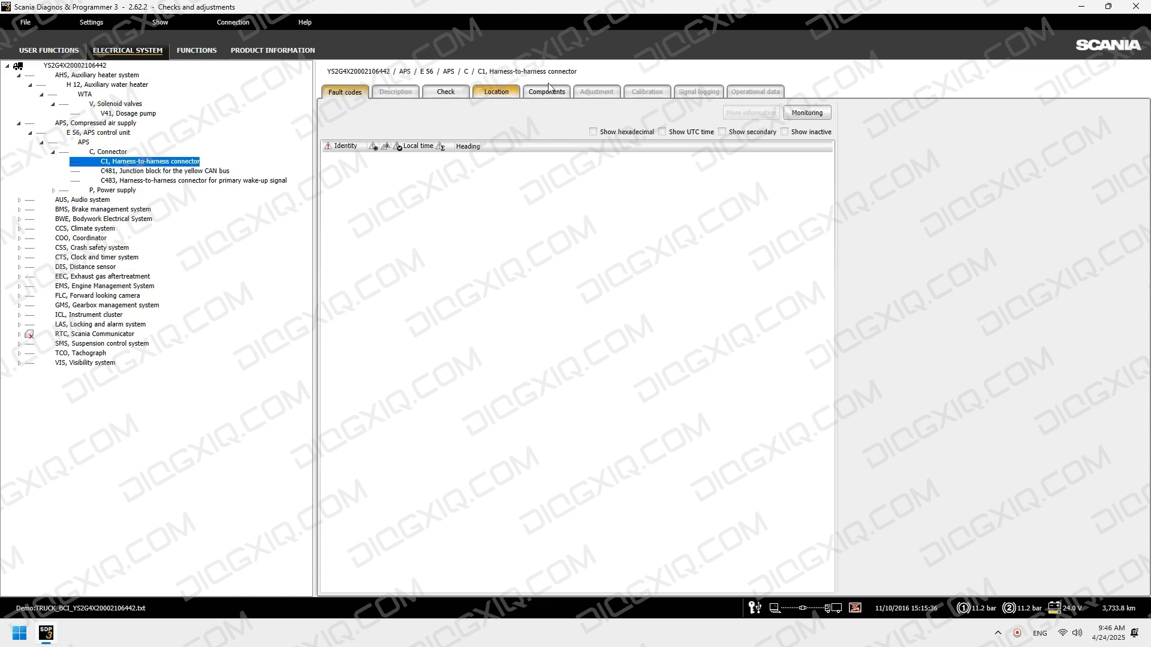
left_click(446, 92)
left_click(496, 92)
left_click(561, 91)
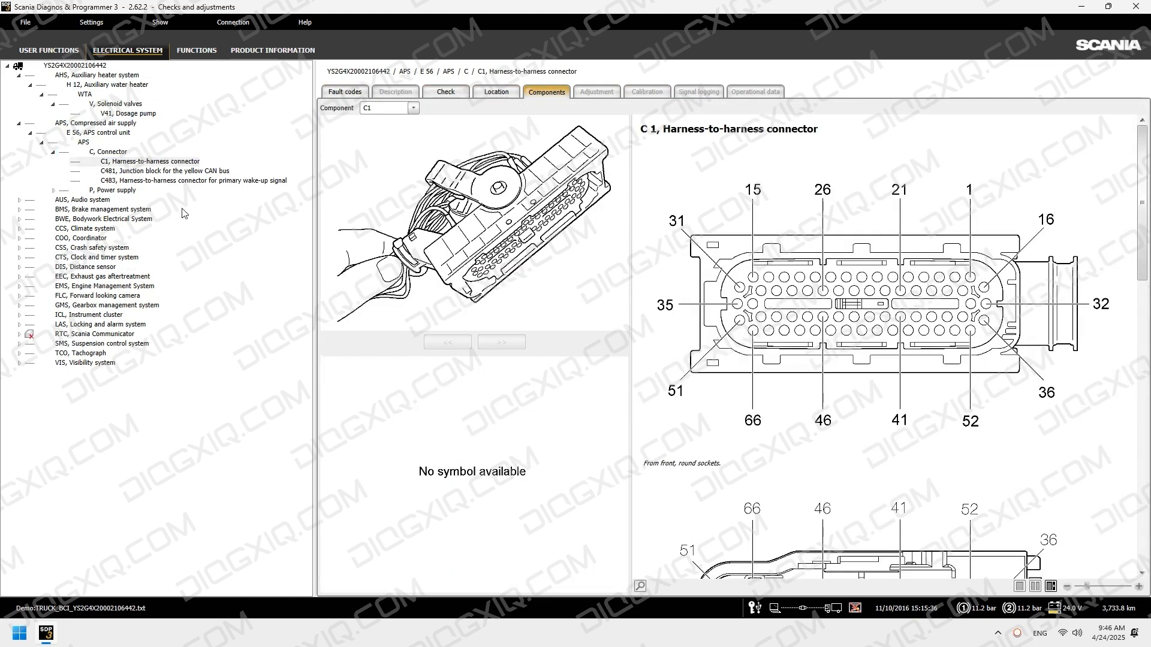
scroll(691, 187, "down", 15)
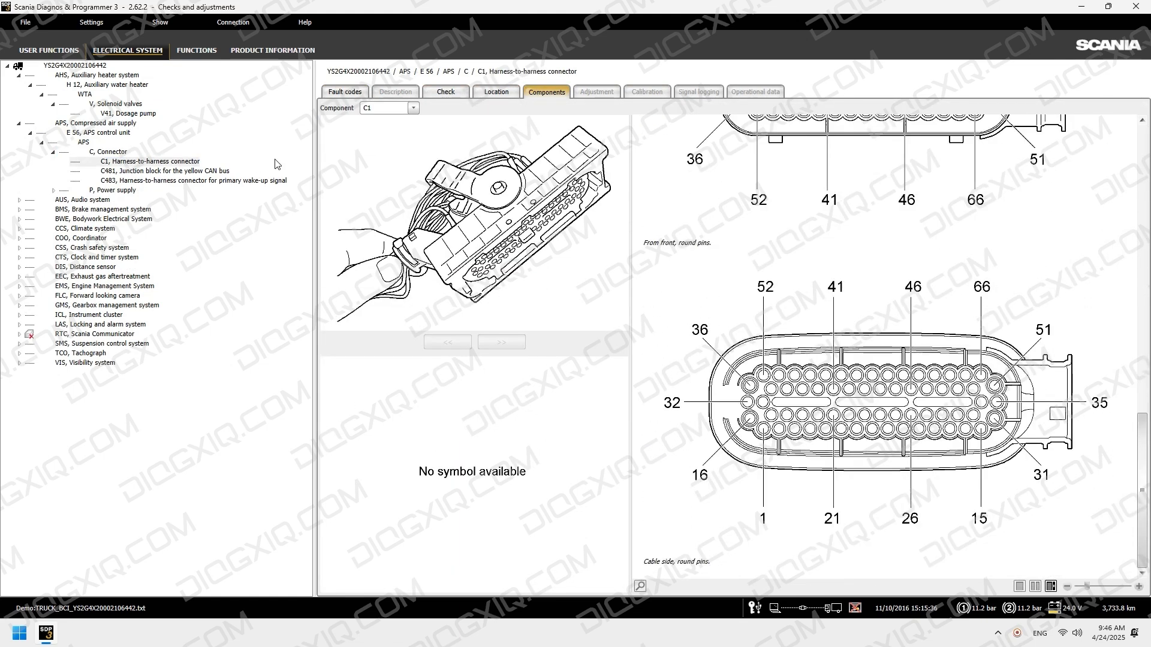
- View the check, location and component information of the C481 junction block for the yellow CAN bus
left_click(180, 171)
left_click(446, 91)
left_click(502, 92)
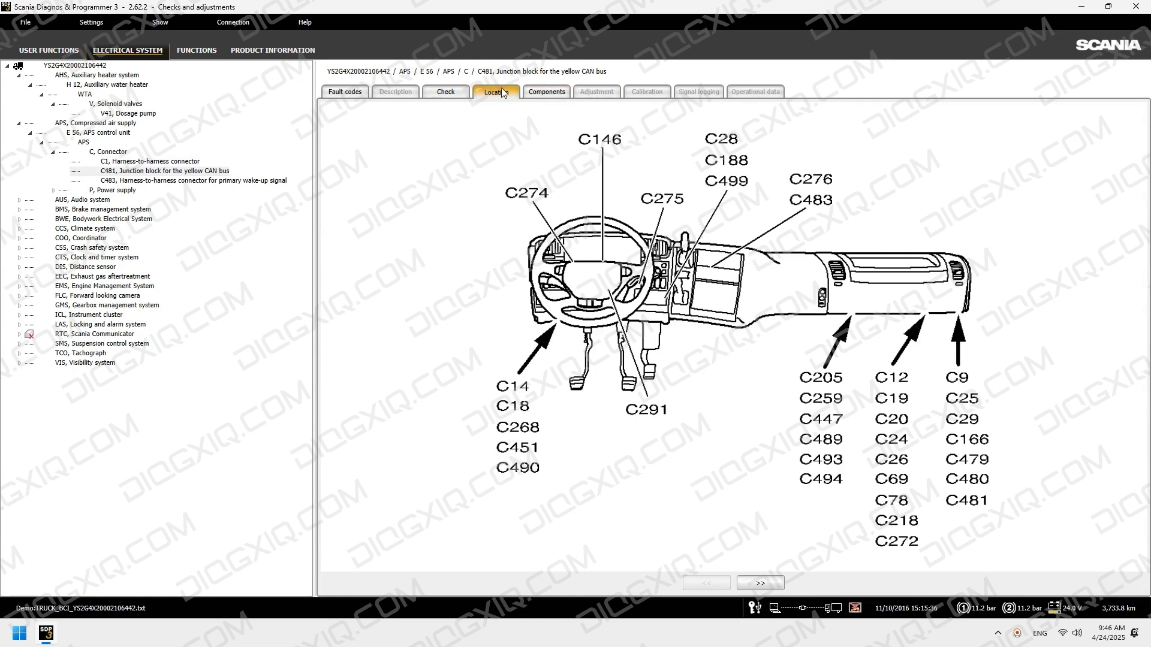
left_click(547, 92)
- View the component, location and check information of the C483 connector for the primary wake-up signal
left_click(233, 180)
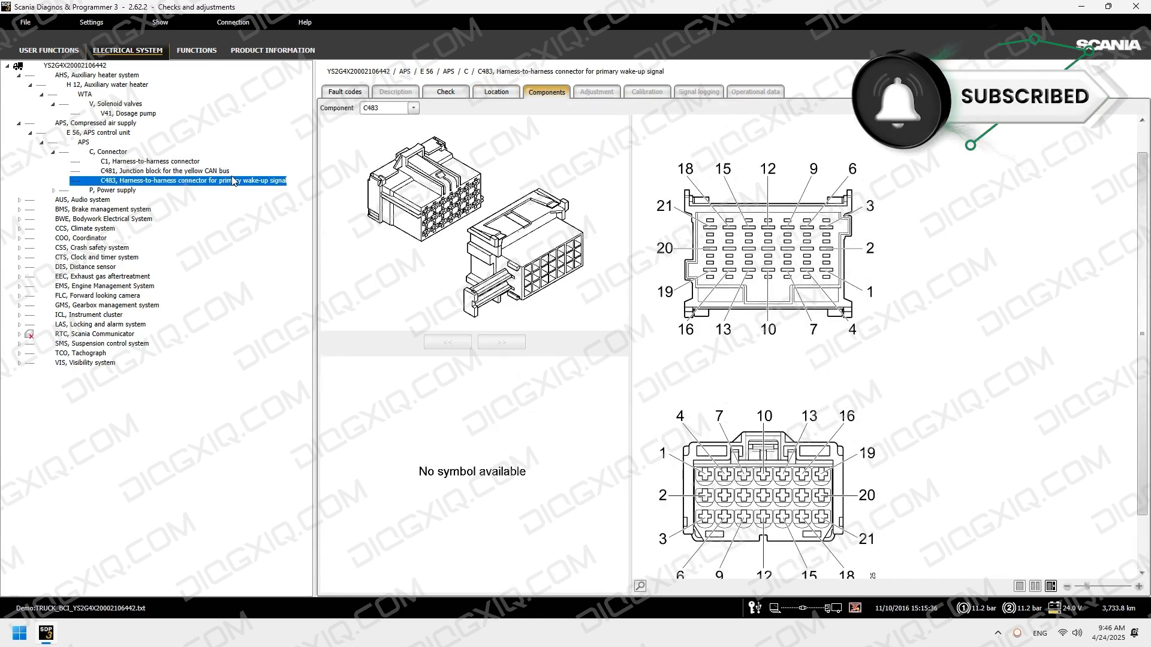
left_click(497, 92)
left_click(446, 92)
- Expand the APS power supply and view the check, location and component information of the P2 central electric unit
double_click(108, 191)
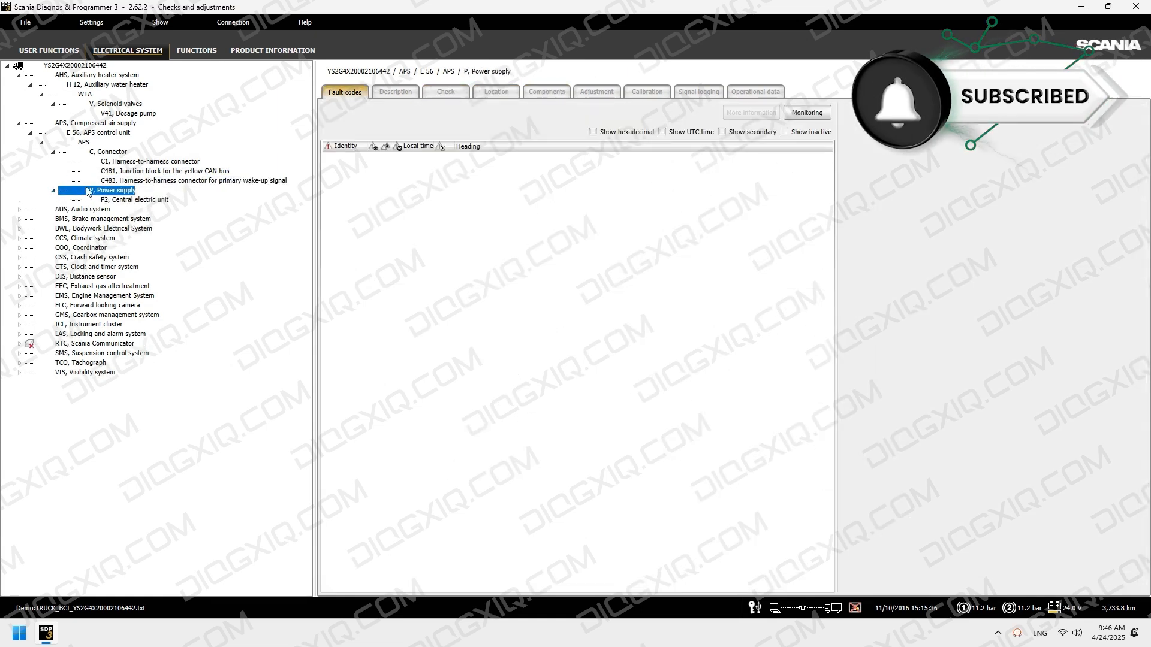
key("Down")
left_click(446, 92)
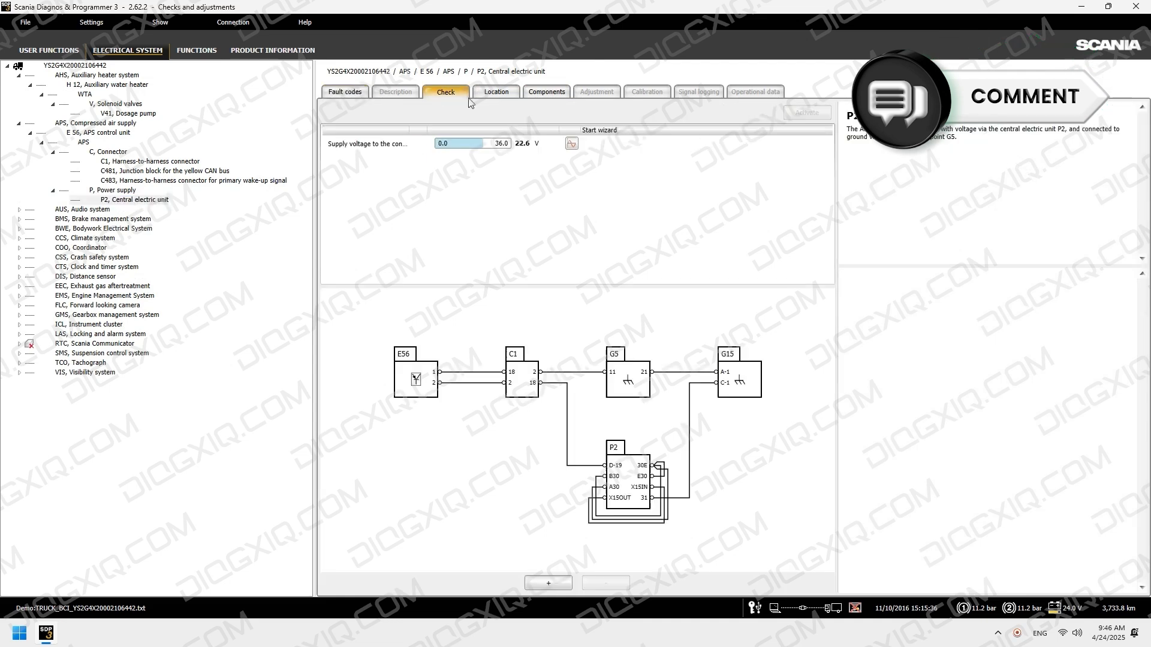
left_click(505, 93)
left_click(526, 93)
- Read through the fuse and relay tables of the P2 central electric unit
scroll(920, 166, "down", 5)
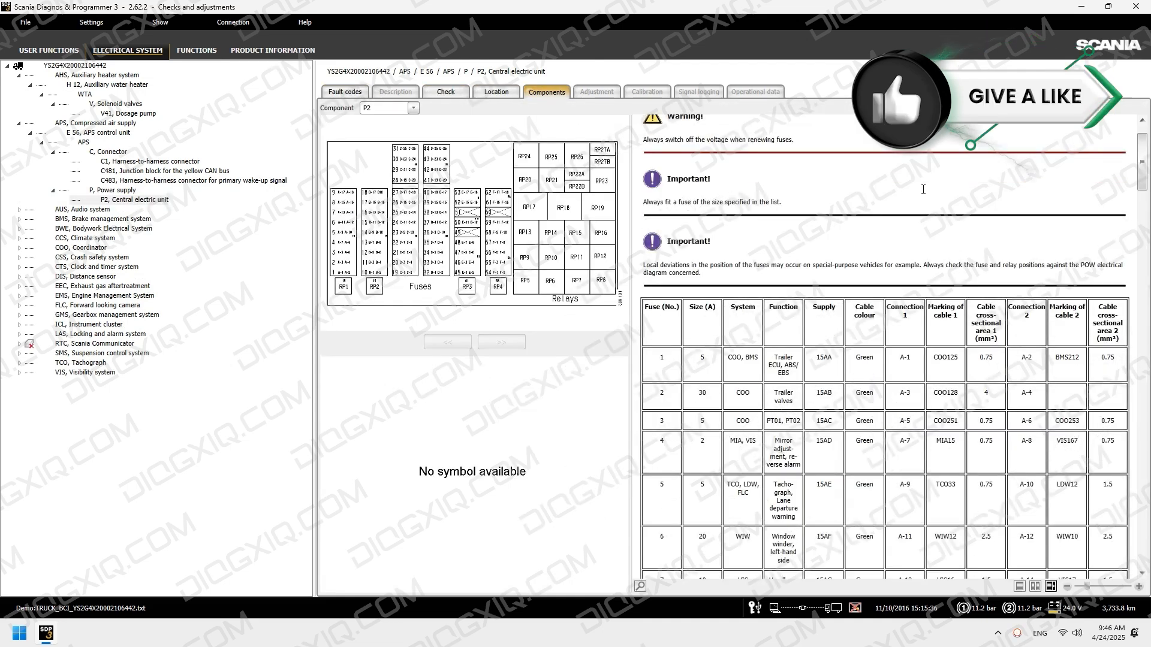
scroll(920, 166, "down", 5)
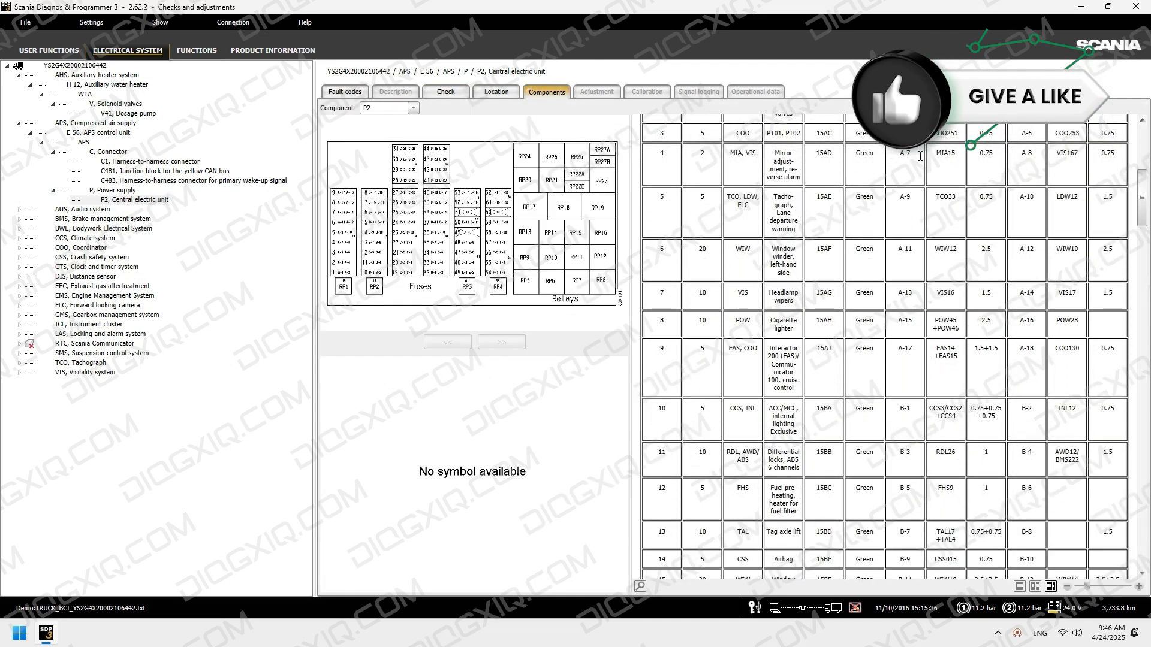
scroll(925, 155, "down", 8)
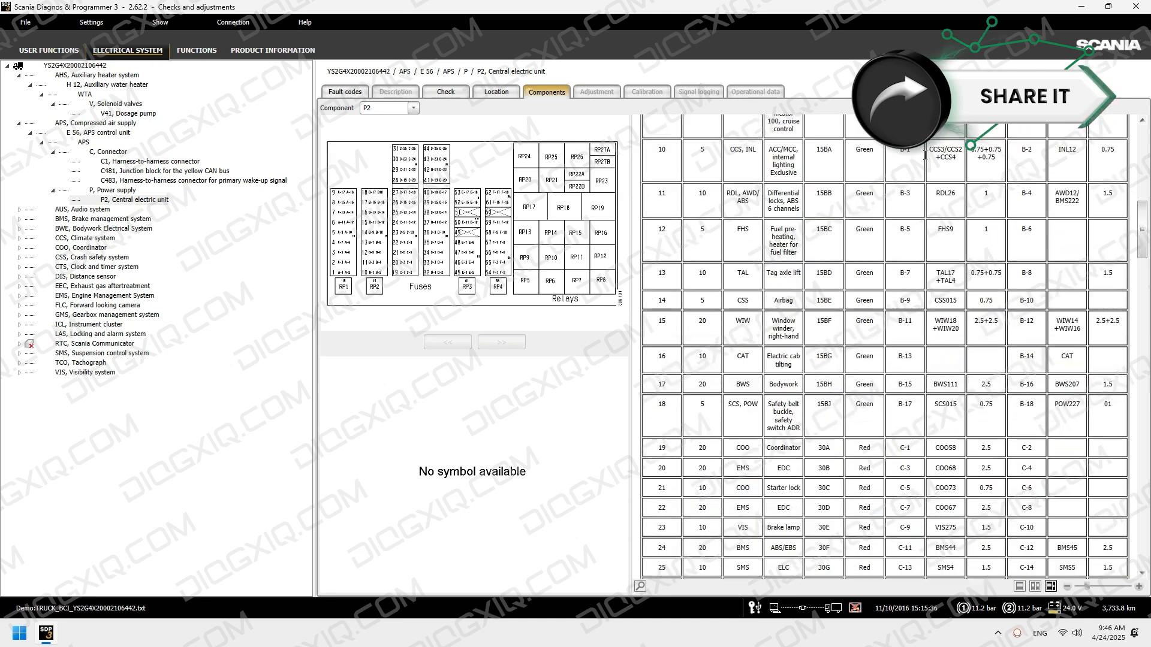
scroll(925, 157, "down", 5)
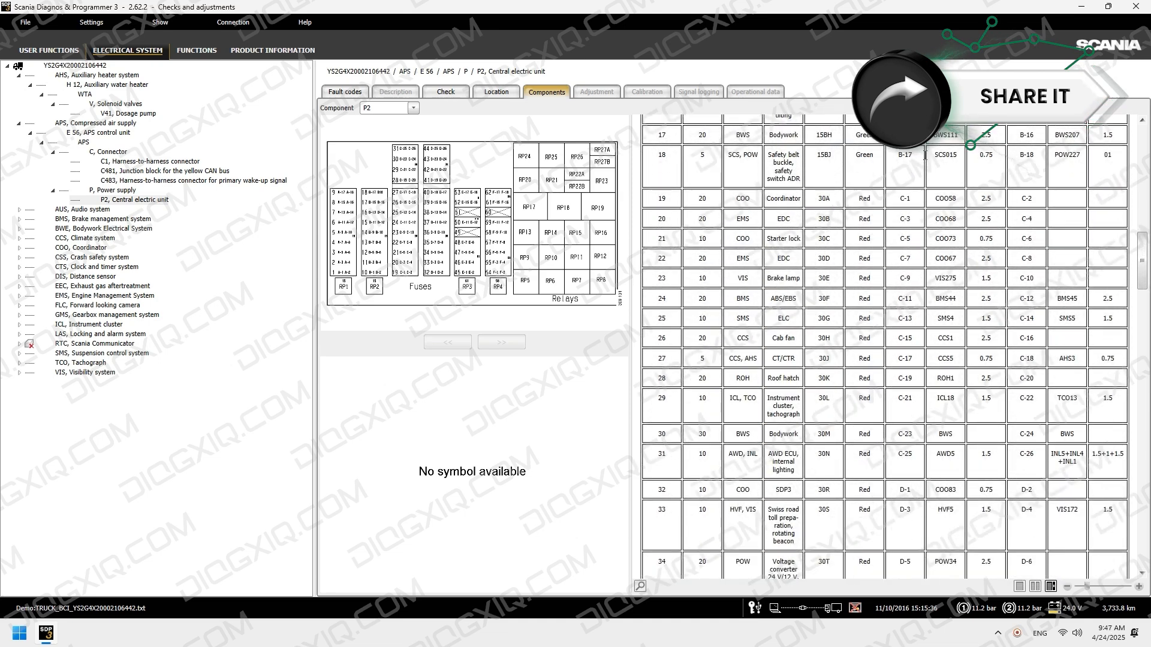
left_click_drag(1143, 298, 1148, 558)
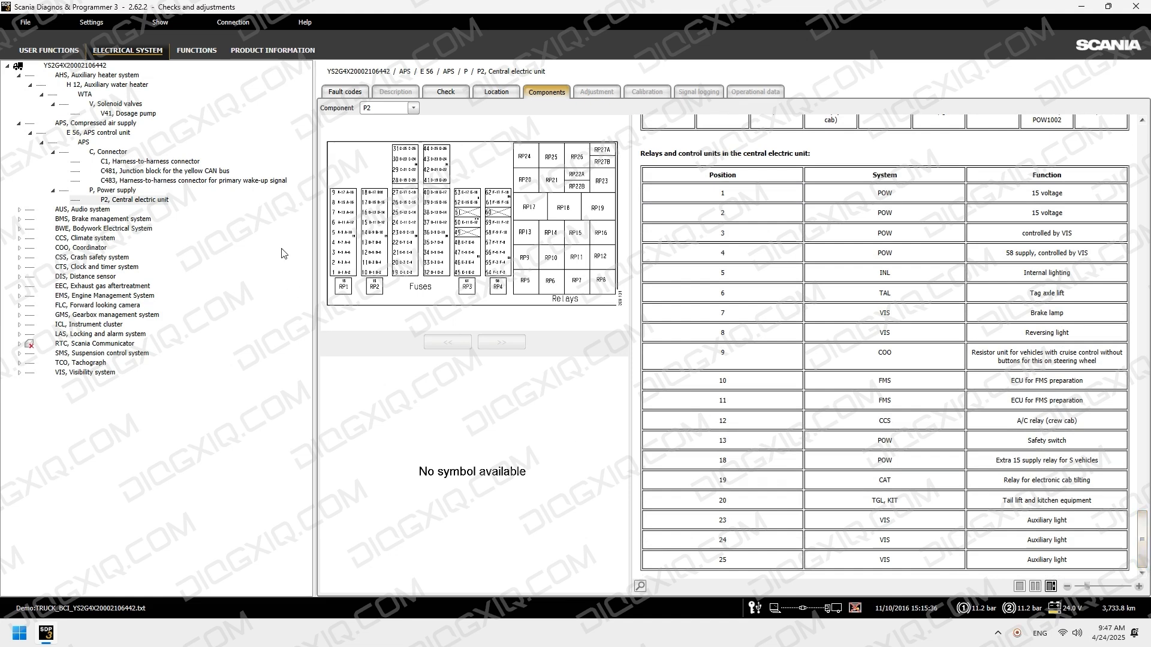
- Expand the audio system and view the location and wiring diagram of the E 92 radio with navigation
double_click(83, 210)
left_click(100, 219)
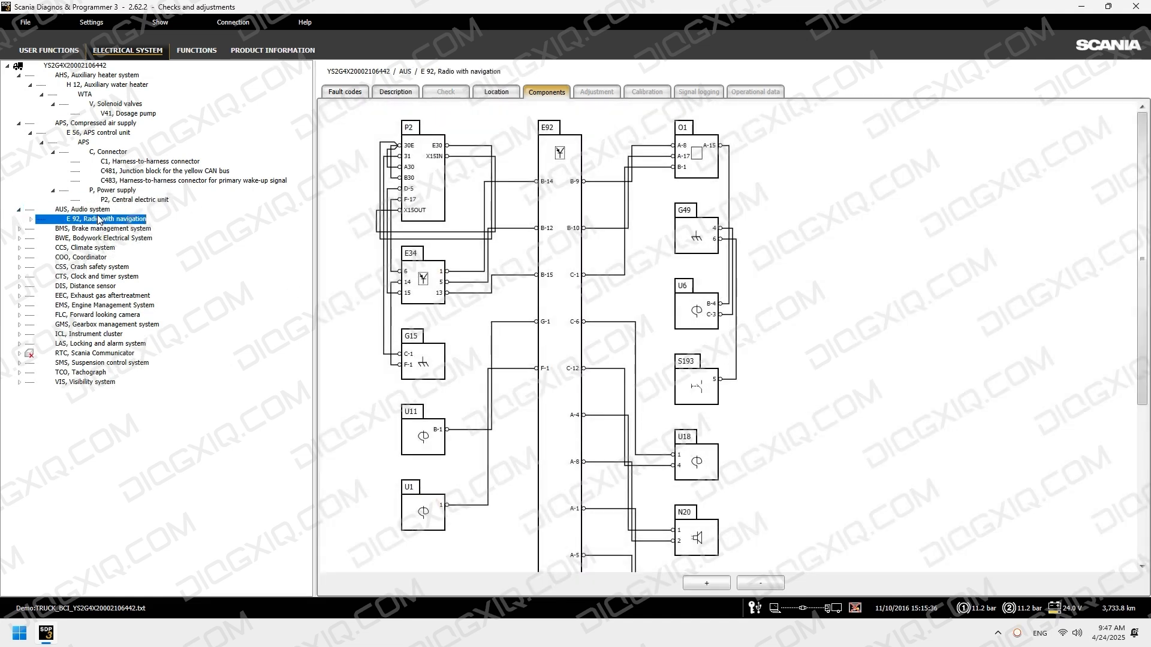
left_click(498, 92)
left_click(539, 94)
- Expand E 92 down to the AUS3 electronic control units and view the E34 voltage converter's location and component information
left_click(32, 219)
left_click(43, 229)
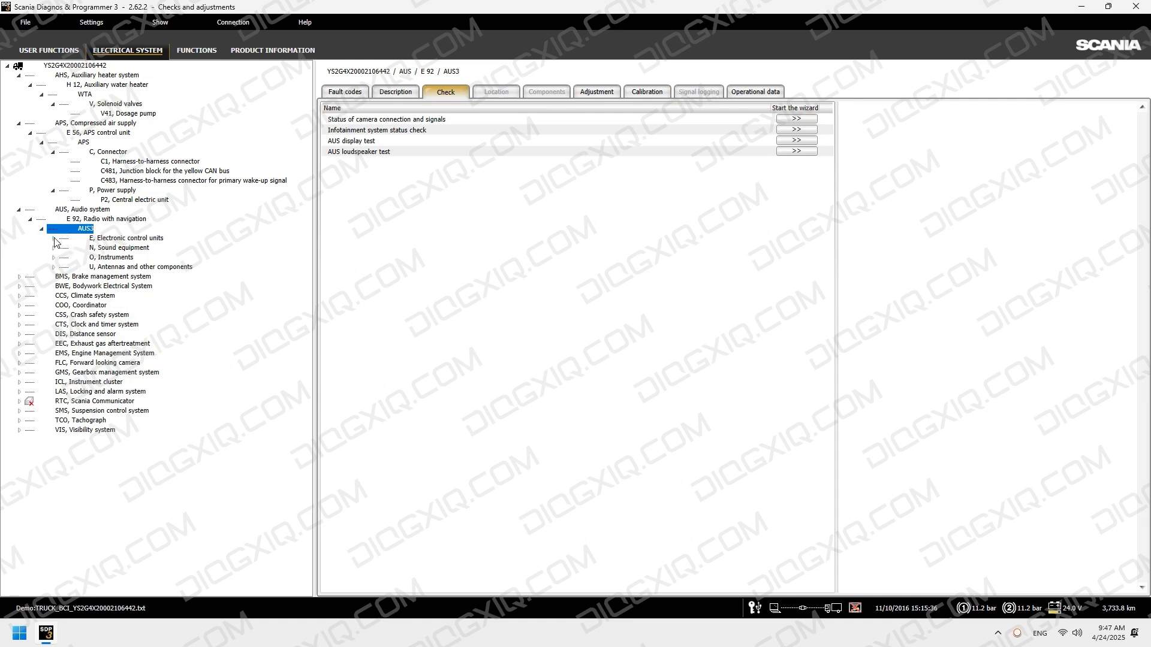
left_click(55, 238)
left_click(114, 245)
left_click(499, 91)
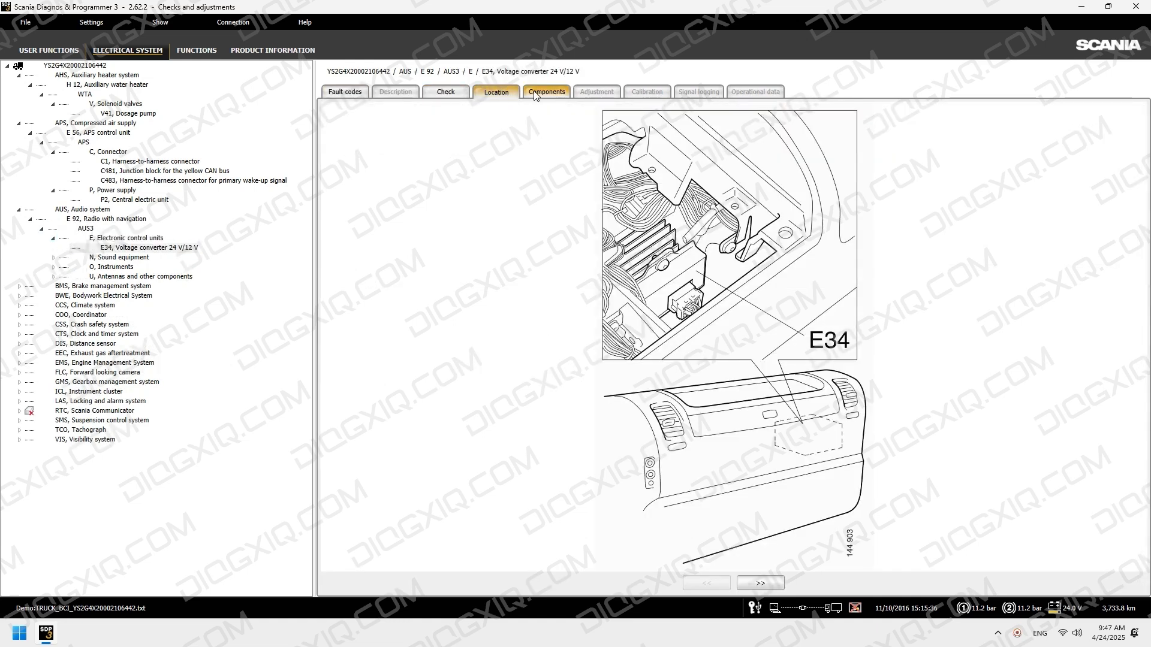
left_click(546, 93)
- Expand the AUS3 sound equipment and view the location and component information of the N3 driver-side tweeter
left_click(90, 257)
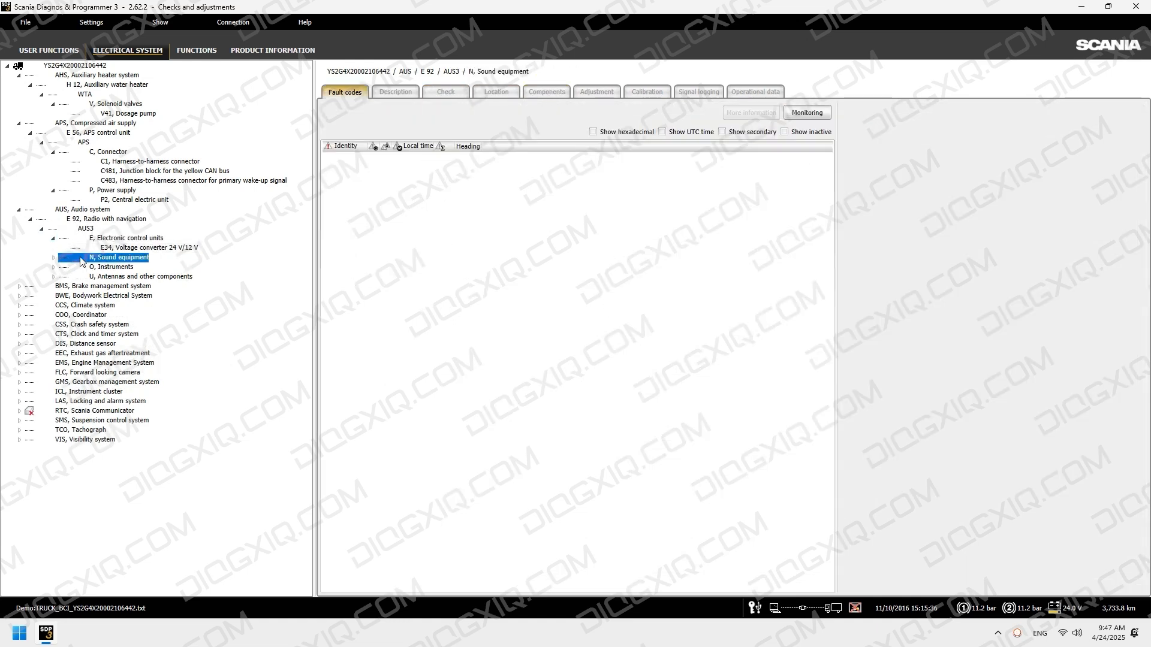
left_click(54, 257)
left_click(109, 267)
left_click(517, 92)
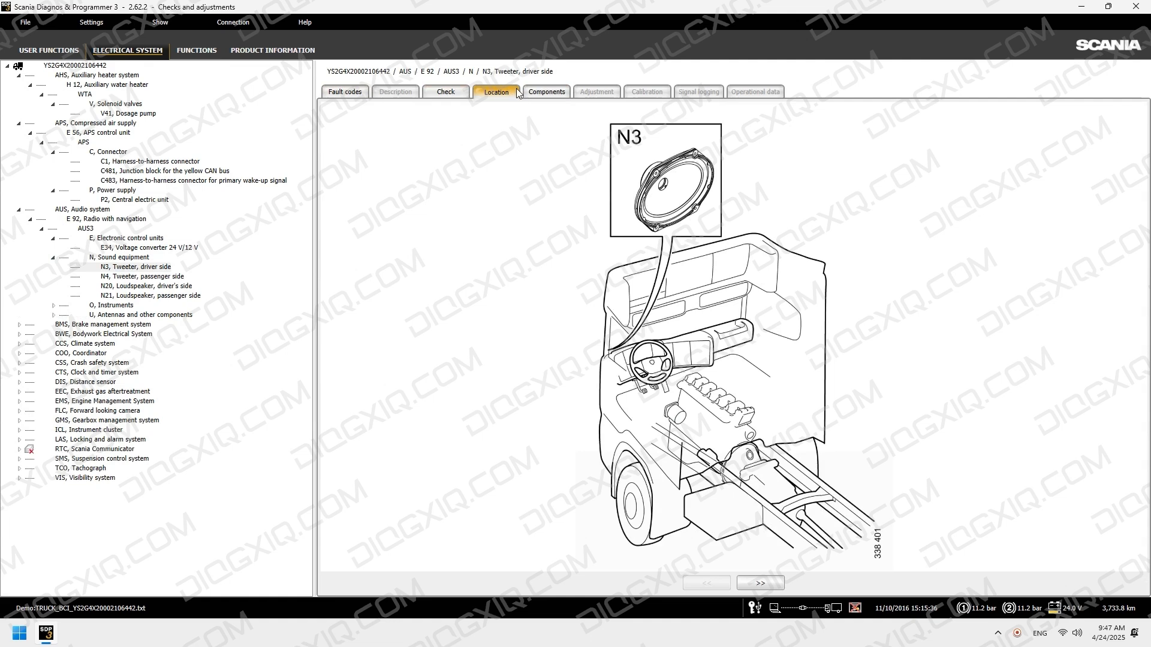
left_click(548, 94)
- View the details of the N4 passenger-side tweeter and the N20 and N21 loudspeakers
left_click(170, 276)
left_click(496, 93)
left_click(552, 93)
left_click(153, 287)
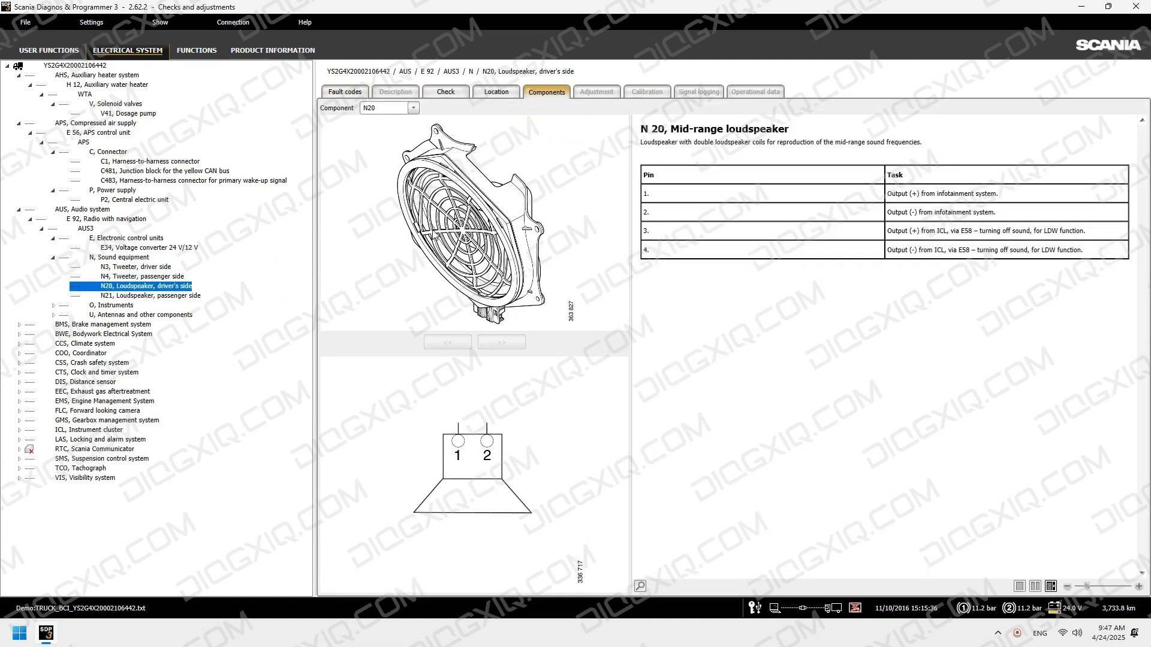
left_click(164, 296)
- Expand the AUS3 instruments and view the components, location and check information of the O1 instrument cluster
double_click(114, 306)
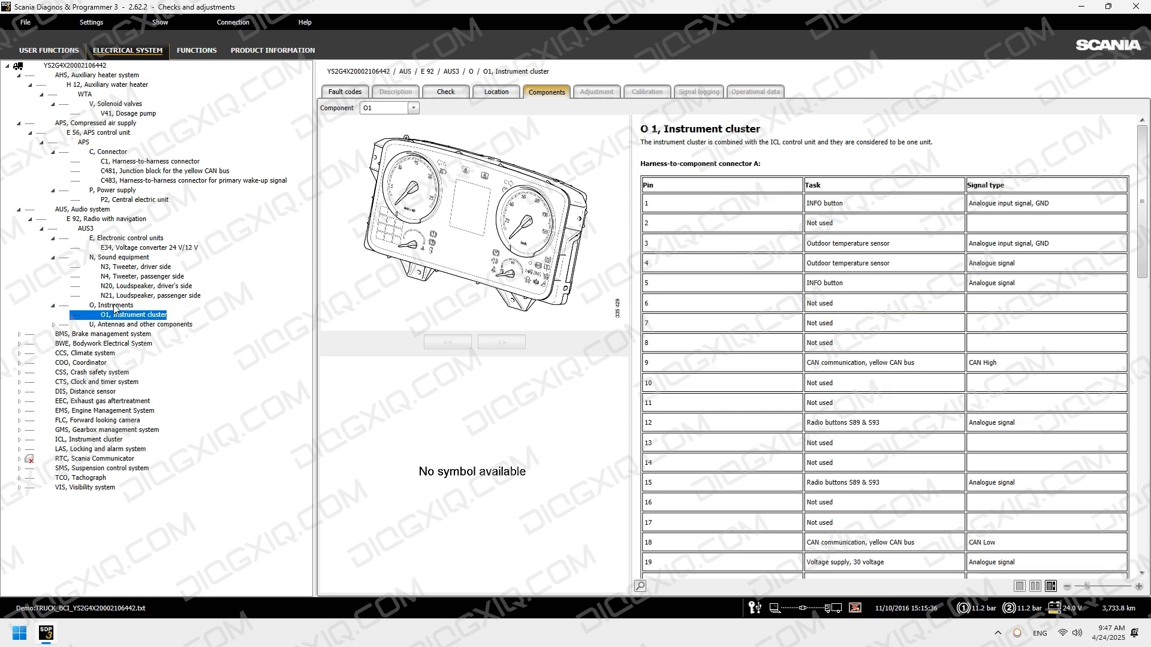
scroll(700, 151, "down", 5)
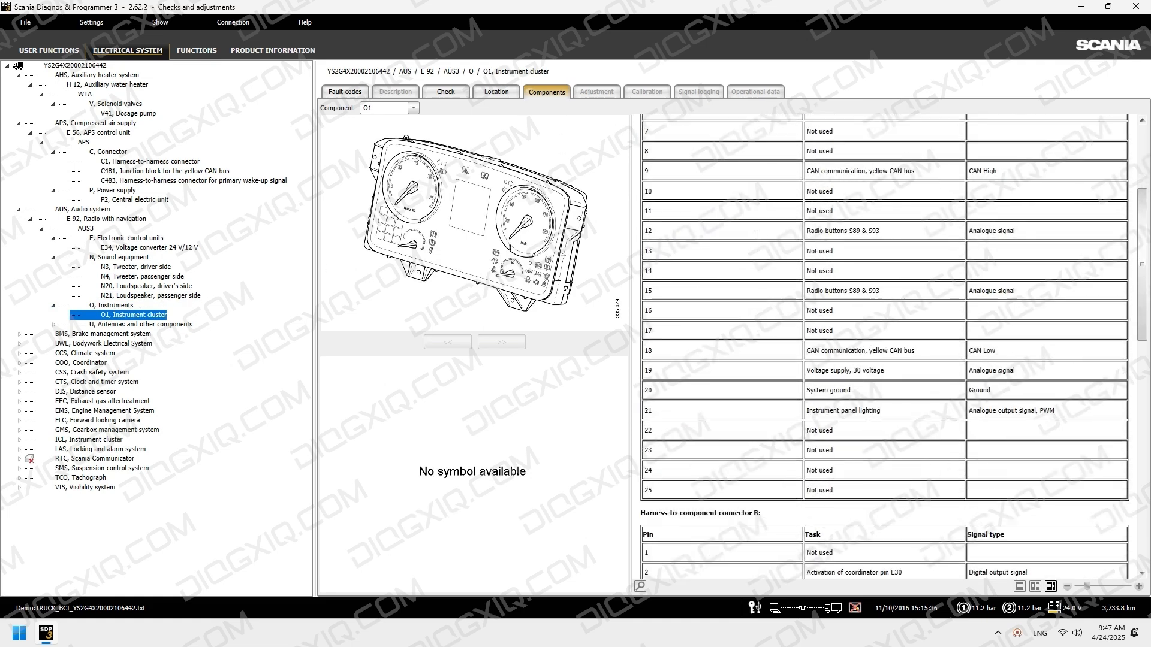
left_click(496, 93)
left_click(454, 99)
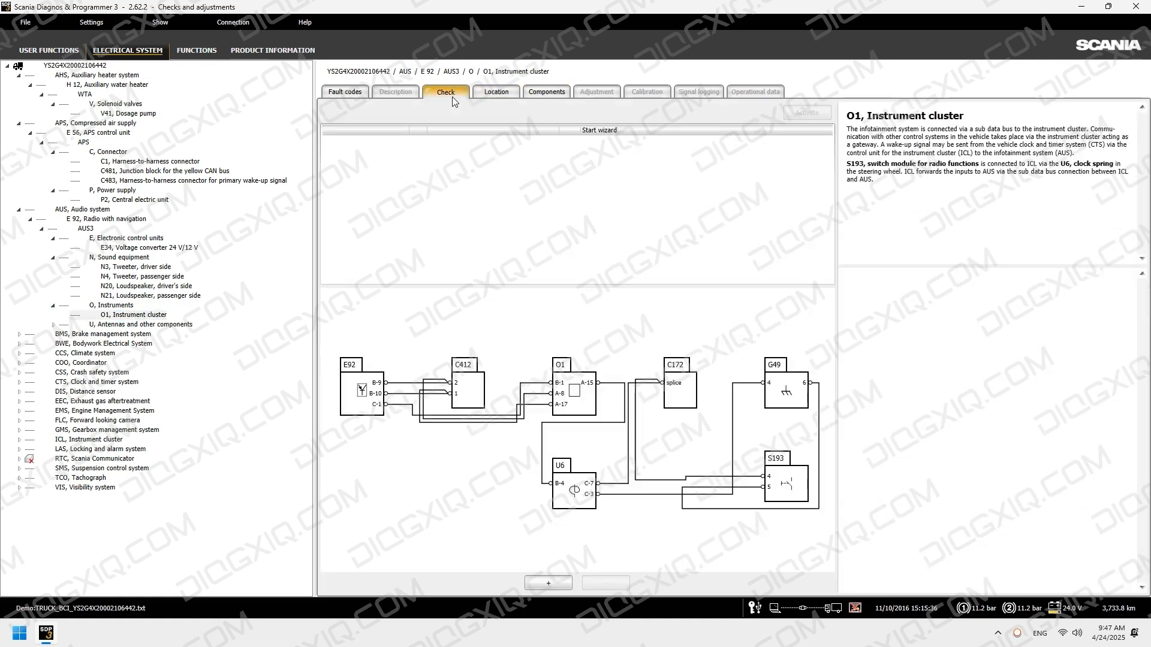
- Expand the AUS3 antennas and other components, and view the component, location and check information of the U1 FM radio antenna
double_click(60, 325)
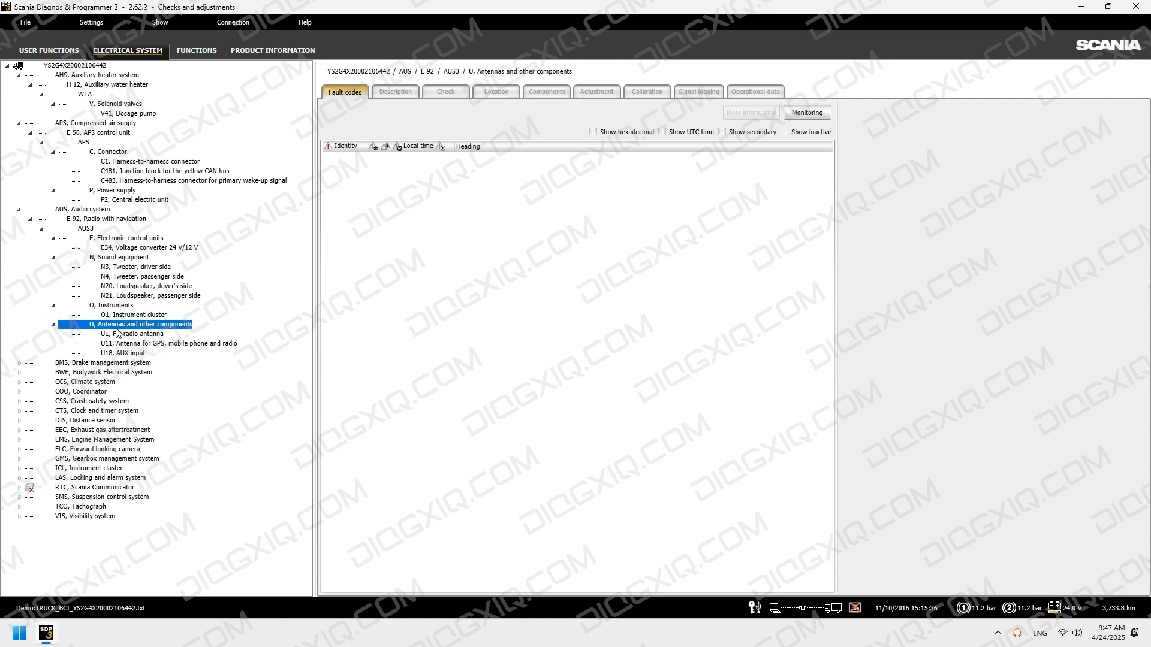
left_click(118, 334)
left_click(542, 95)
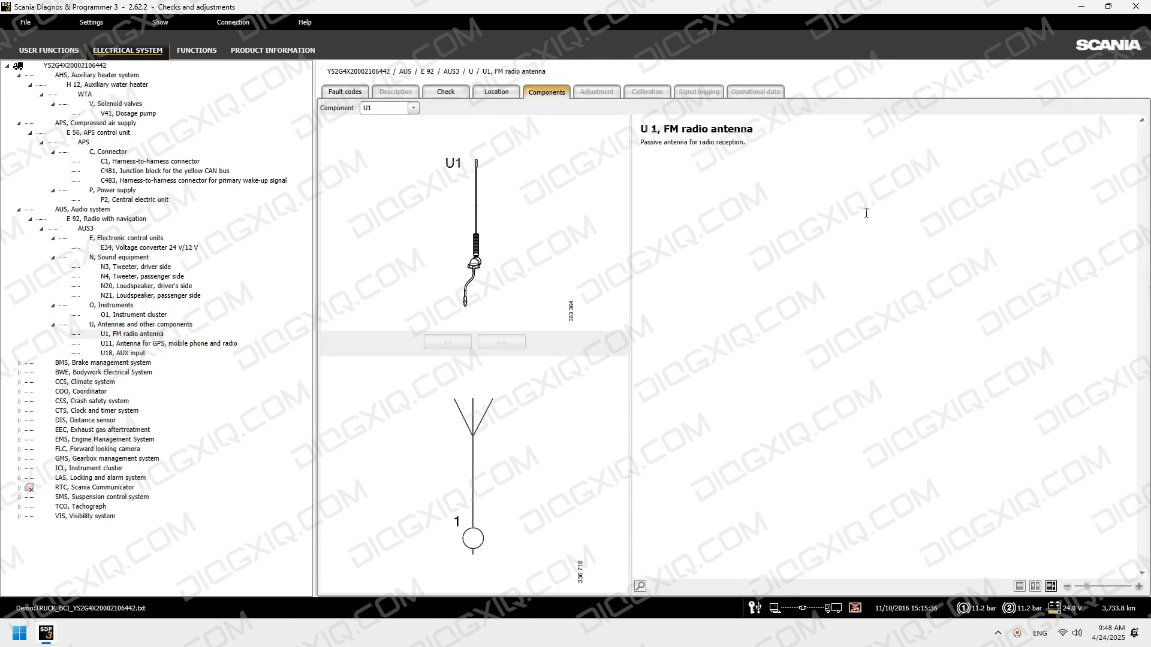
left_click(497, 94)
left_click(446, 92)
- View the check, component and location information of the U11 antenna for GPS, mobile phone and radio, and select the U18 AUX input
left_click(134, 343)
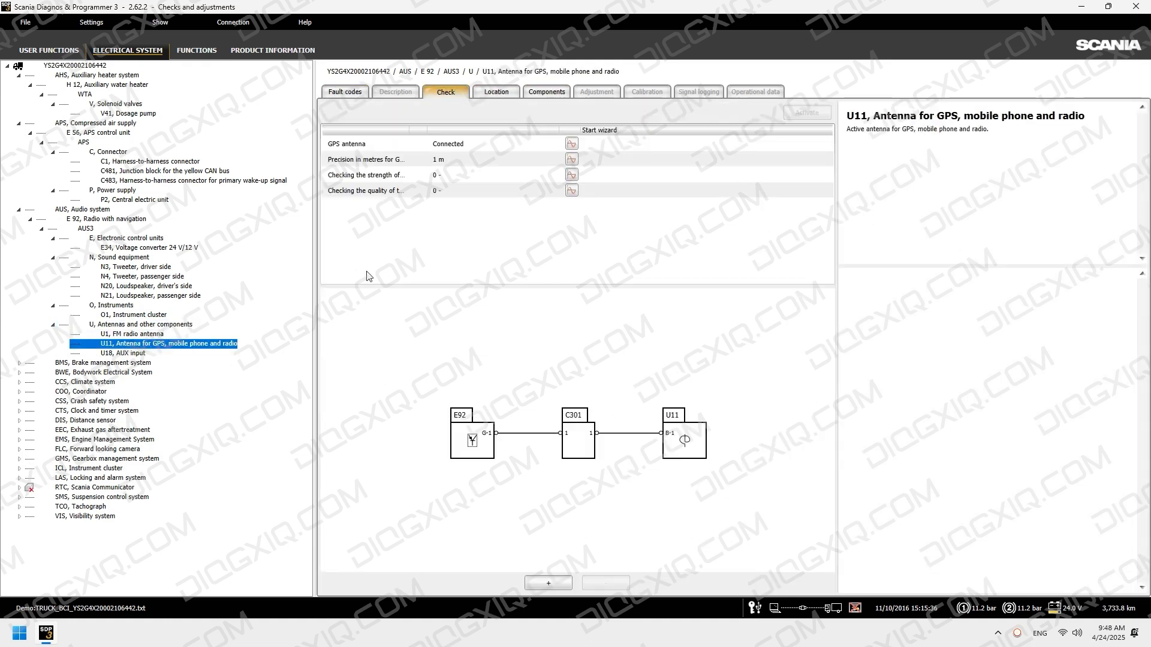
left_click(544, 94)
left_click(496, 91)
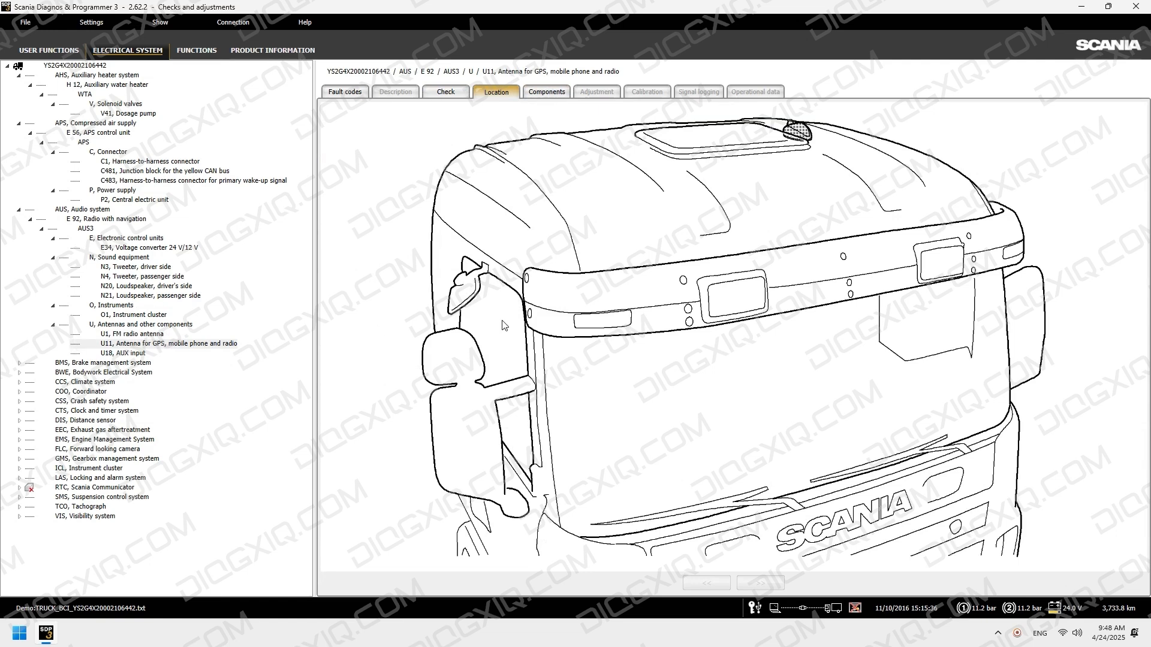
left_click(129, 354)
- Expand the brake management system through the E 43 EBS control unit and EBS5 down to its connectors
left_click(20, 364)
left_click(113, 364)
left_click(101, 373)
left_click(30, 373)
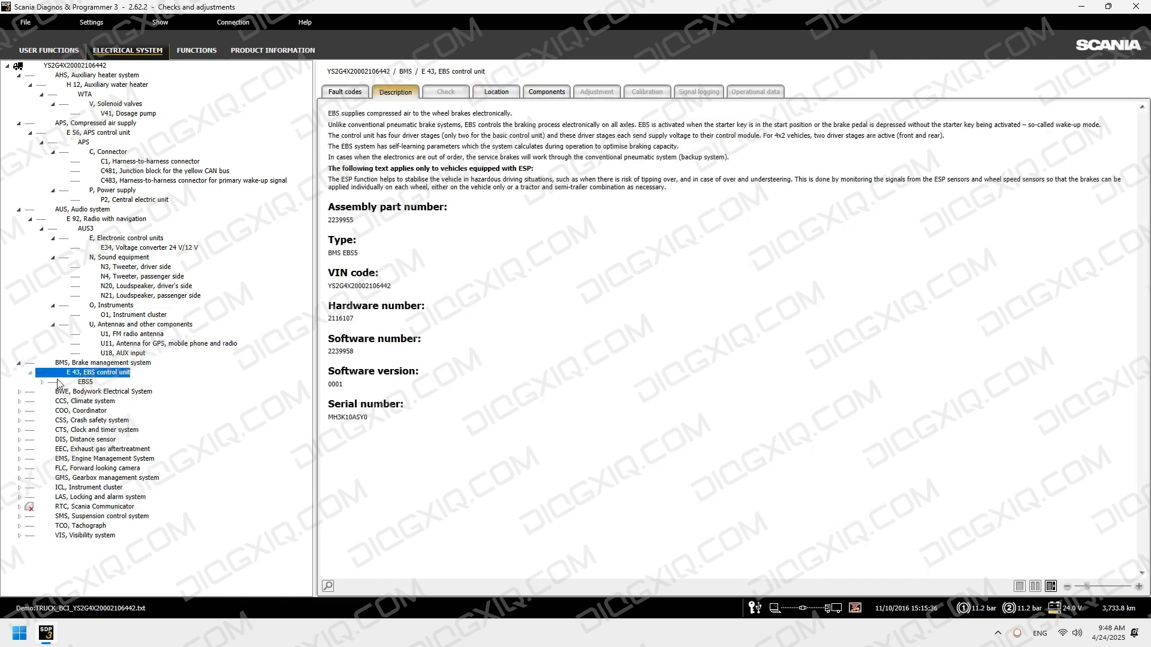
left_click(81, 382)
left_click(41, 382)
left_click(70, 393)
left_click(53, 391)
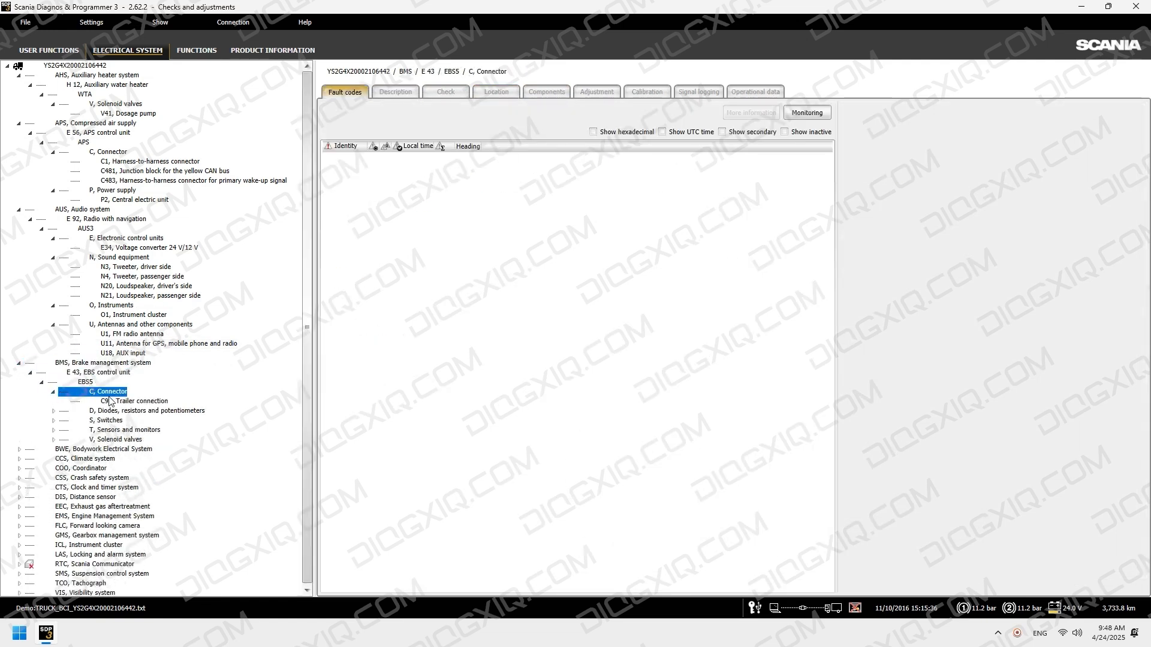
- View the location and component information of the C92 trailer connection
left_click(135, 401)
left_click(496, 91)
left_click(546, 92)
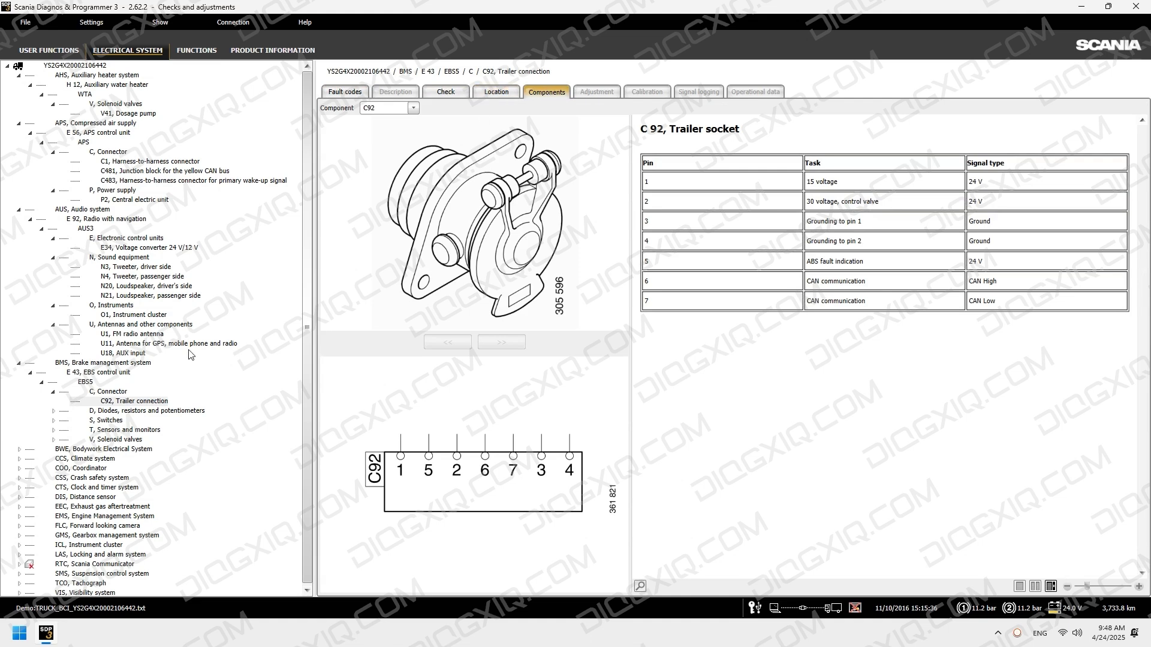
- Expand the EBS5 diodes, resistors and potentiometers and view the location of the D39 service brake module
left_click(54, 411)
left_click(99, 421)
left_click(496, 91)
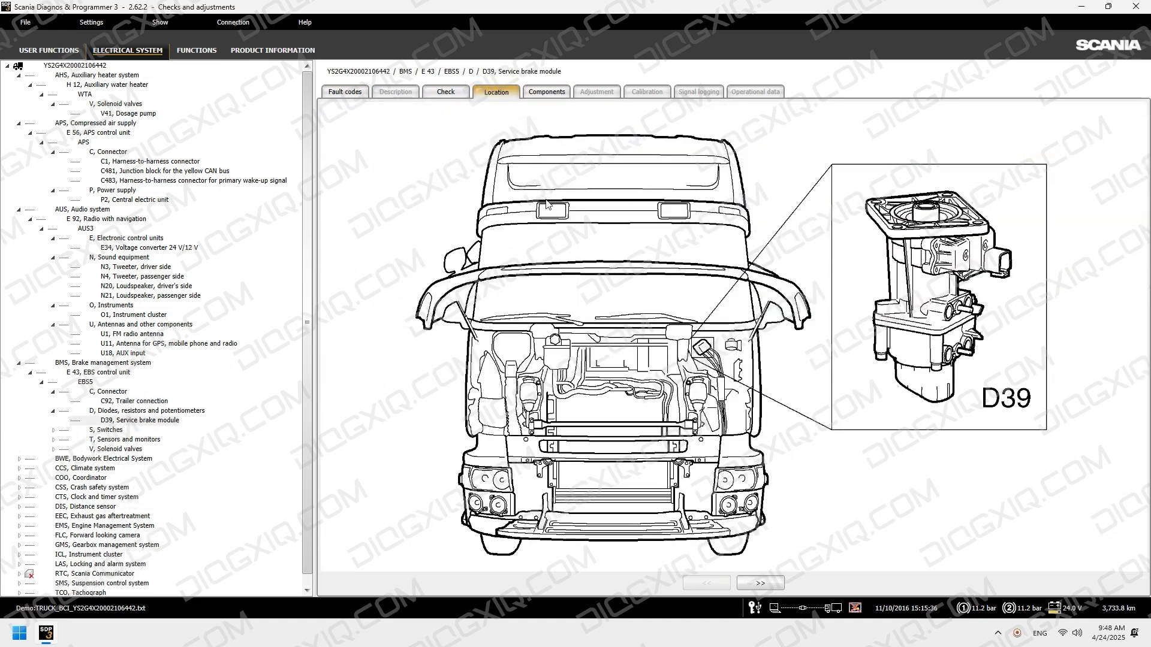
- Expand the bodywork electrical system and its E 116 expansion unit B, and view the checks for BCI_E1
scroll(70, 379, "down", 1)
left_click(19, 447)
left_click(31, 437)
left_click(87, 438)
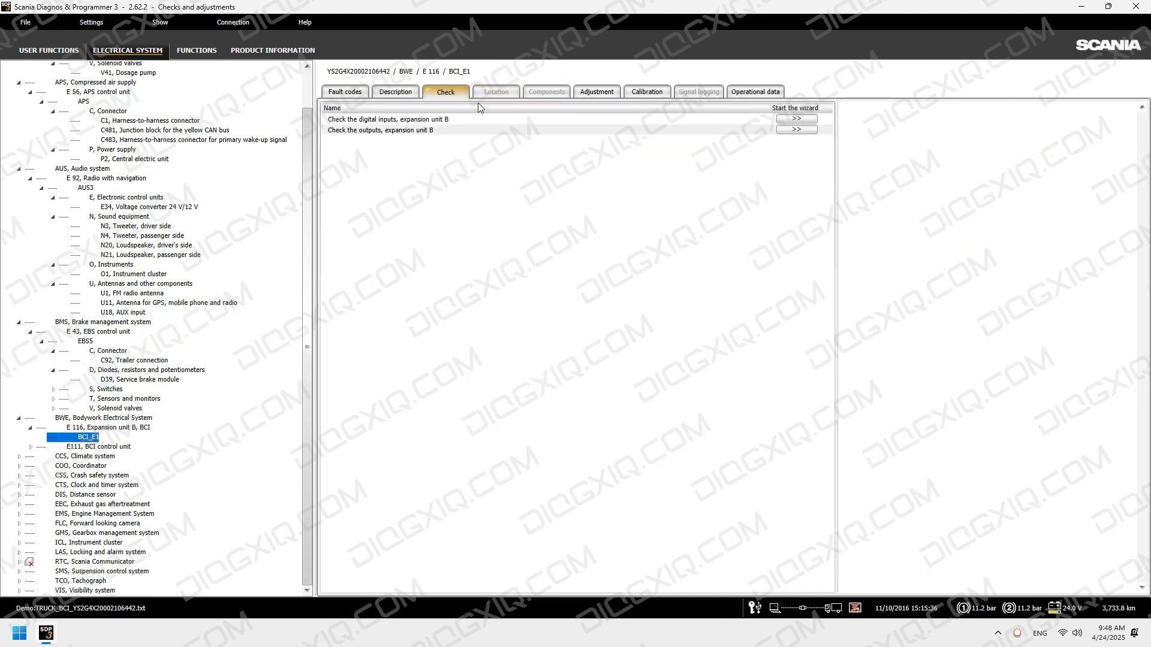
- Expand the E111 BCI control unit through BCI1 down to its connectors
left_click(31, 447)
left_click(40, 449)
left_click(42, 456)
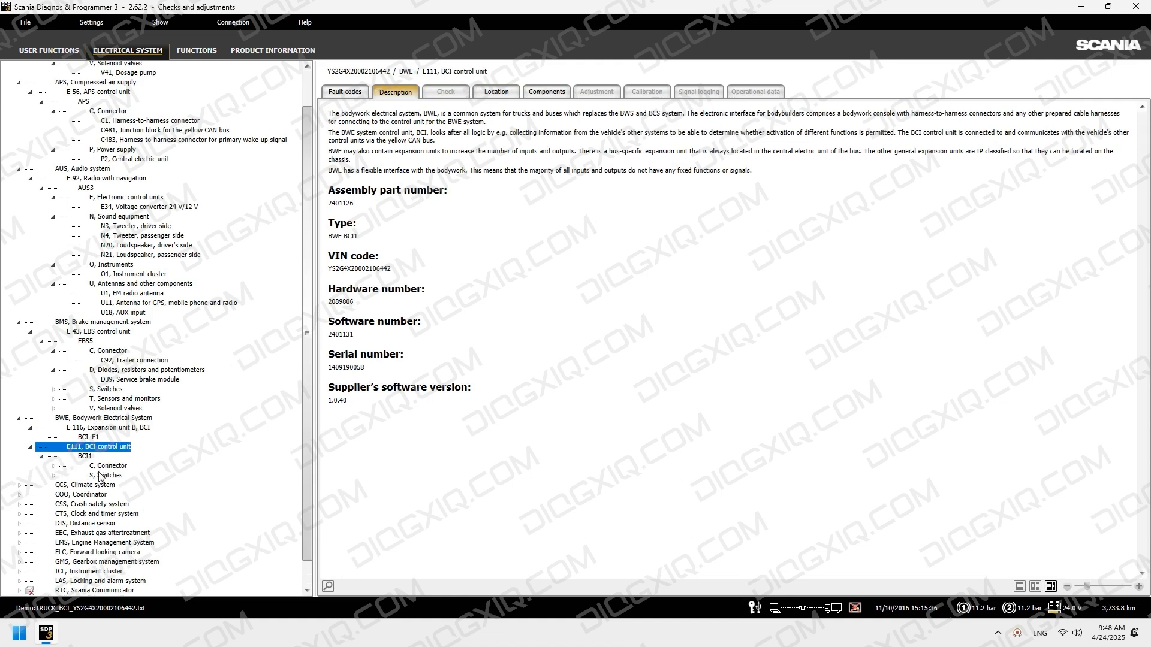
left_click(99, 476)
left_click(53, 466)
- View the component information of the C259 pin 2 digital input and the C493 expansion CAN connector
left_click(138, 504)
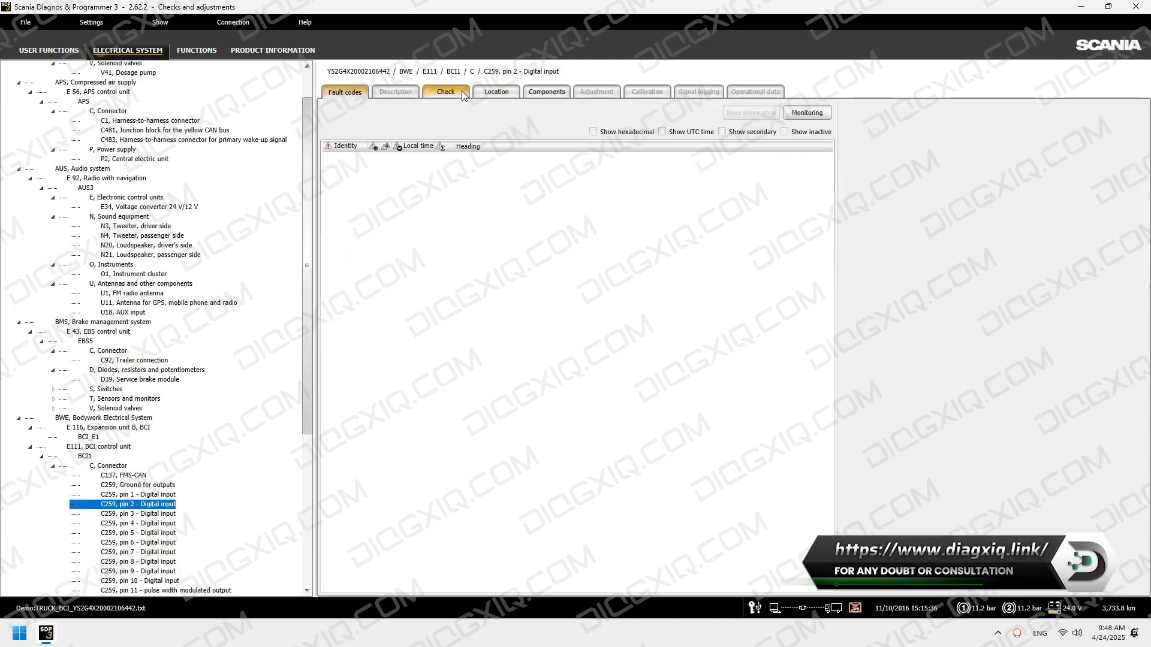
scroll(220, 296, "down", 7)
scroll(220, 297, "down", 2)
left_click(546, 91)
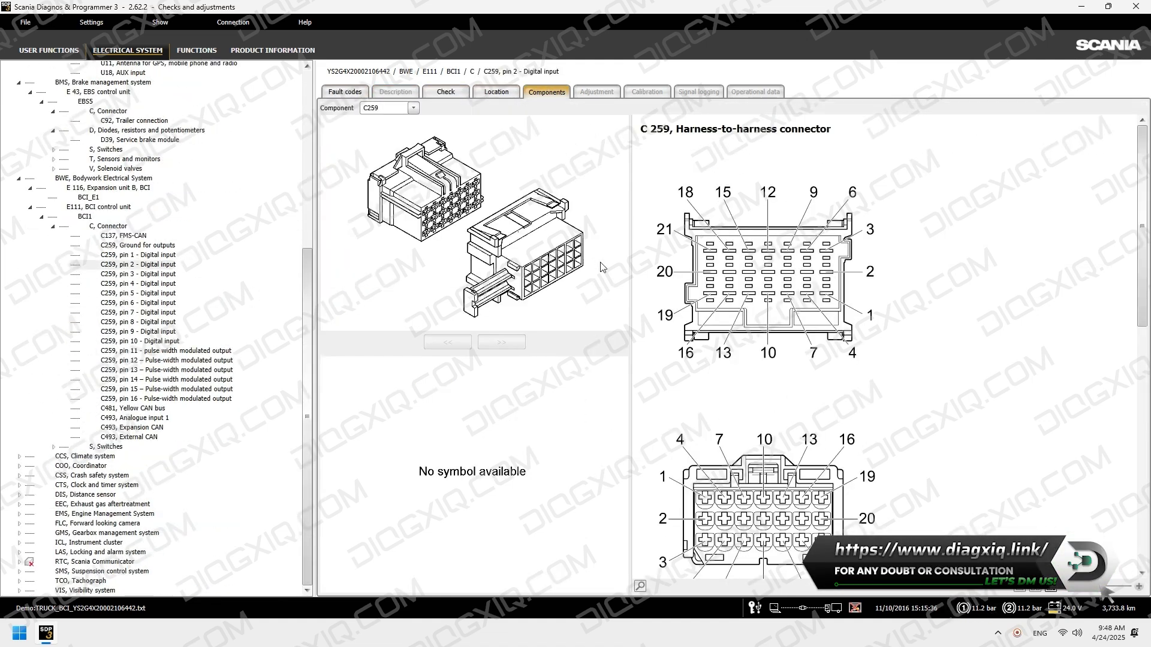
left_click(143, 427)
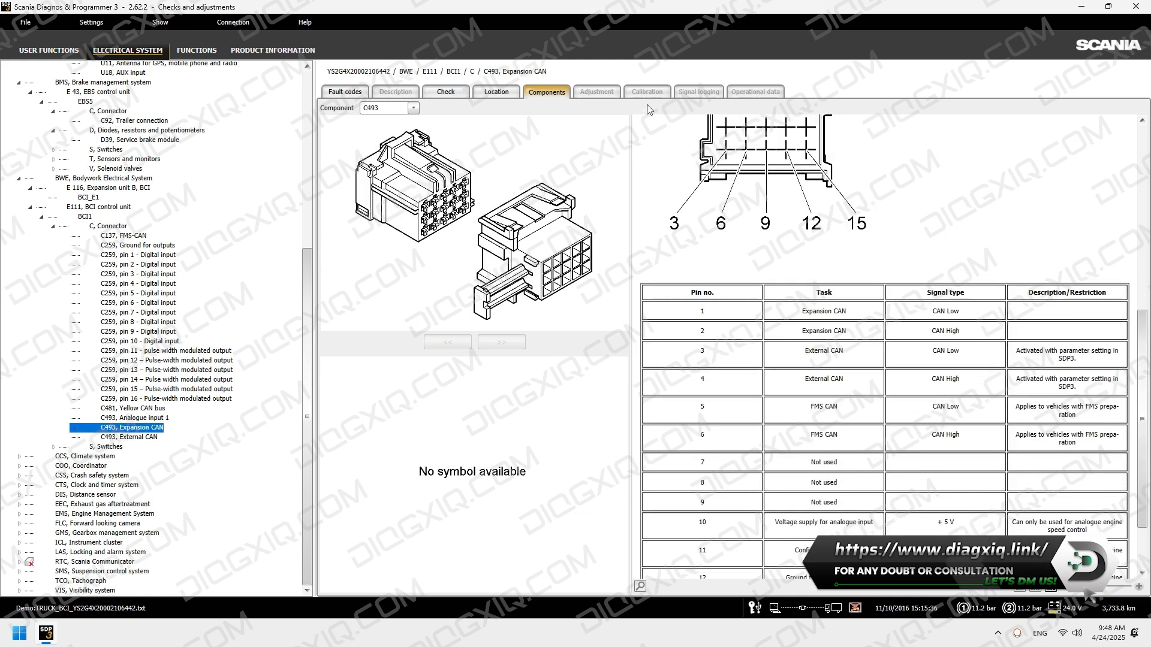
- Expand the climate system through the E 17 ACC control unit to its break and make switches and open the B2 air distribution switch
left_click(20, 456)
left_click(31, 457)
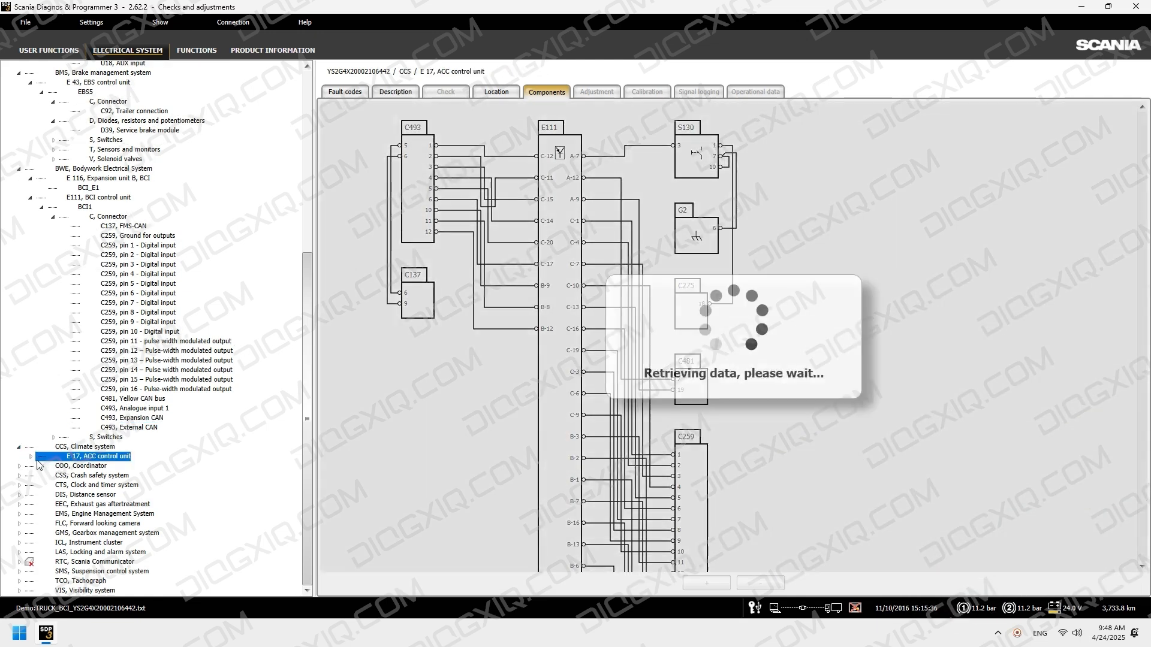
left_click(43, 466)
left_click(99, 475)
left_click(54, 475)
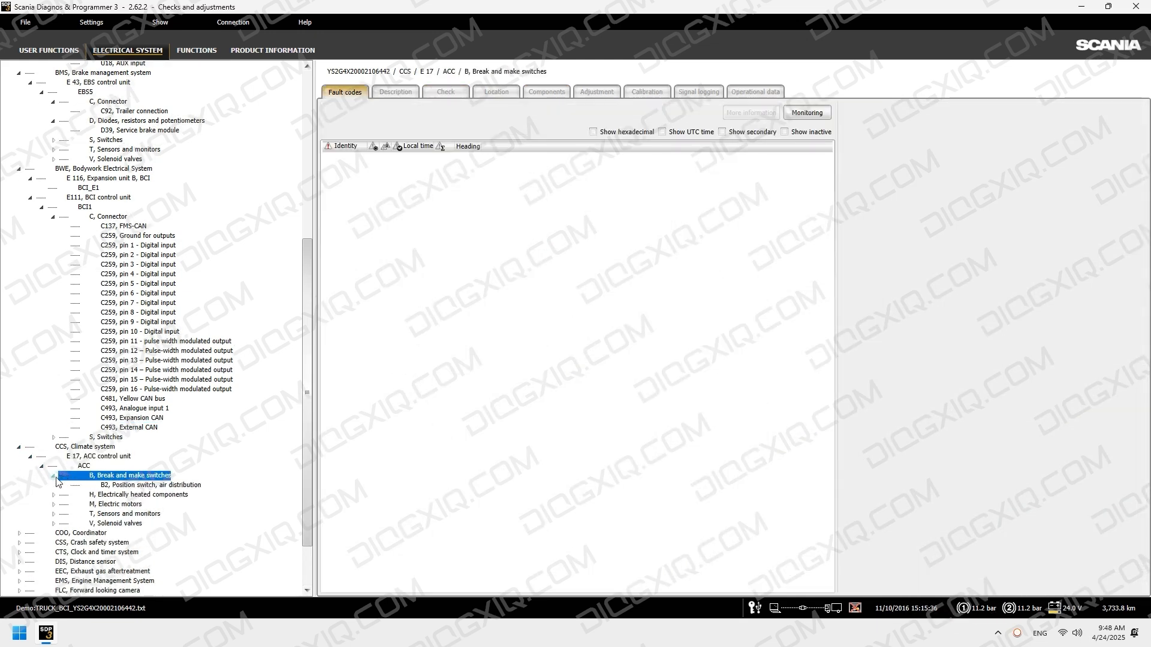
left_click(109, 487)
- View the component information and location of the M3 fan motor and the V59 water valve in the climate system
double_click(89, 504)
left_click(120, 515)
left_click(544, 92)
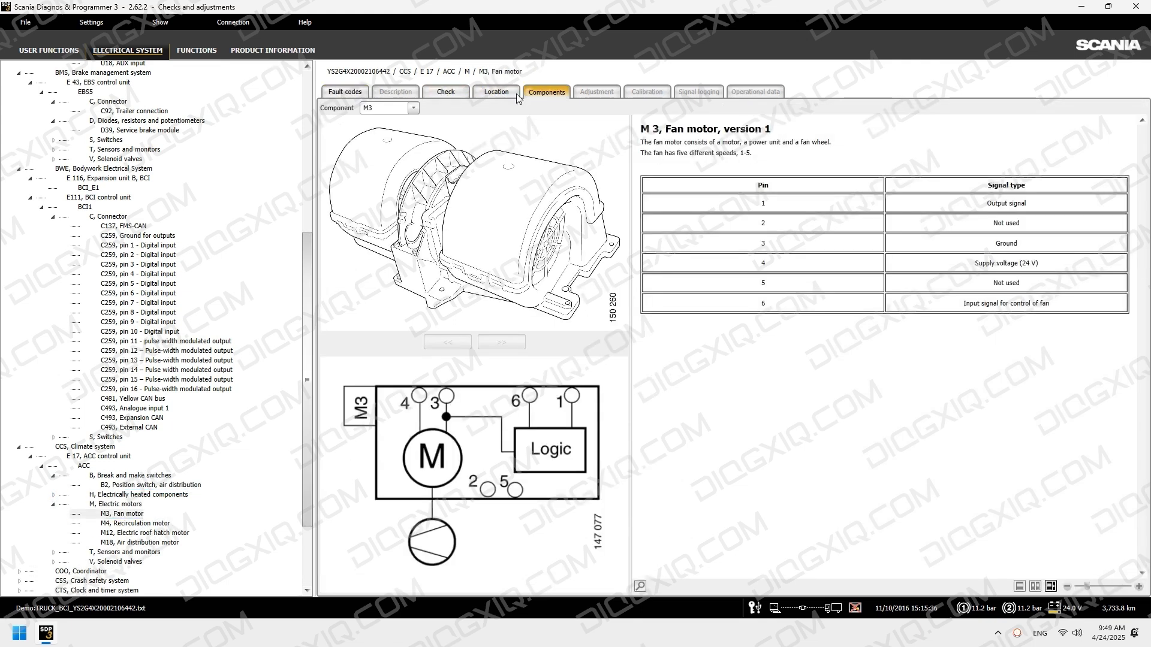
left_click(517, 96)
scroll(56, 457, "down", 4)
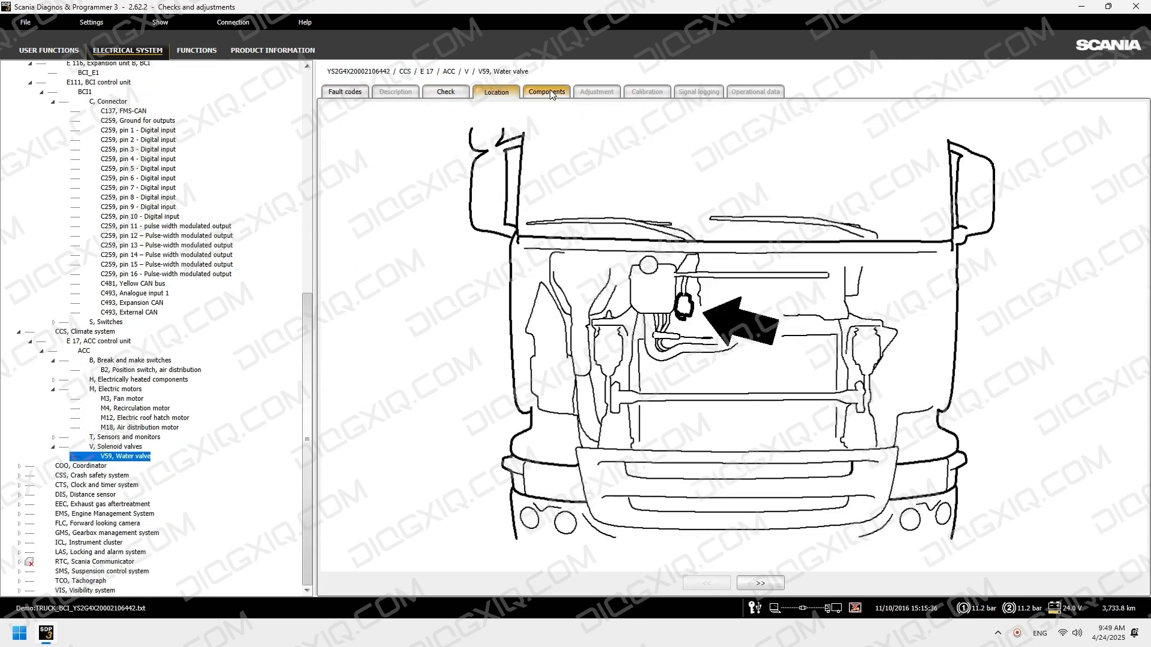
left_click(549, 92)
- Expand the coordinator system through the E 30 control unit to COO7, view its checks and expand its break and make switches
left_click(19, 465)
left_click(30, 466)
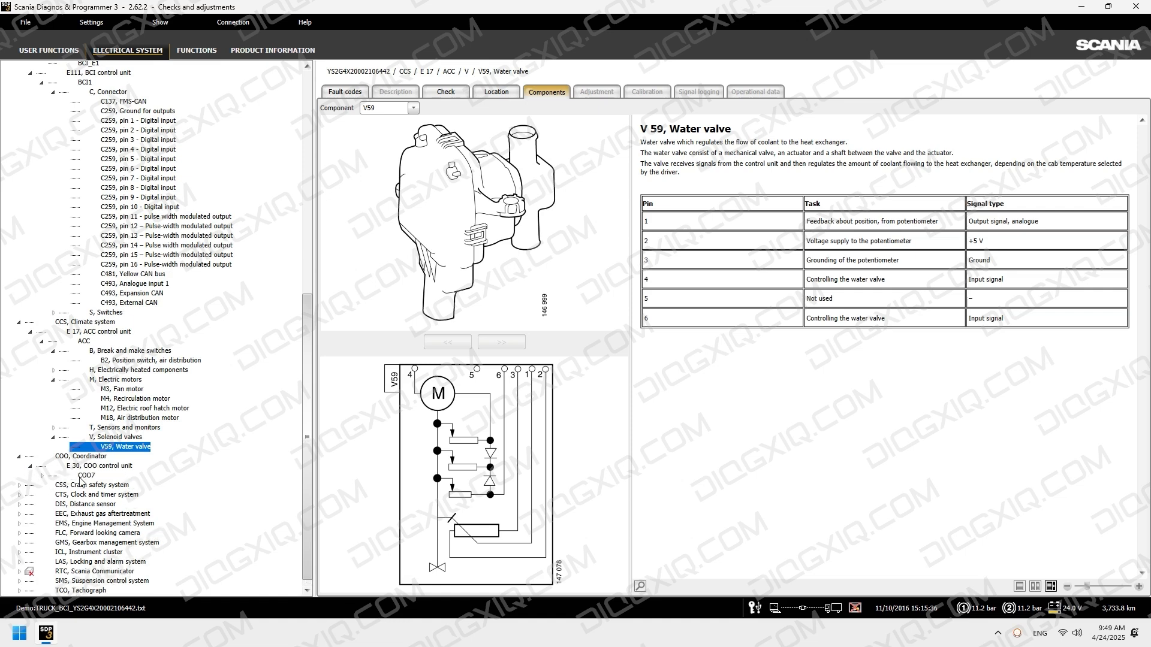
left_click(83, 476)
left_click(42, 476)
left_click(53, 486)
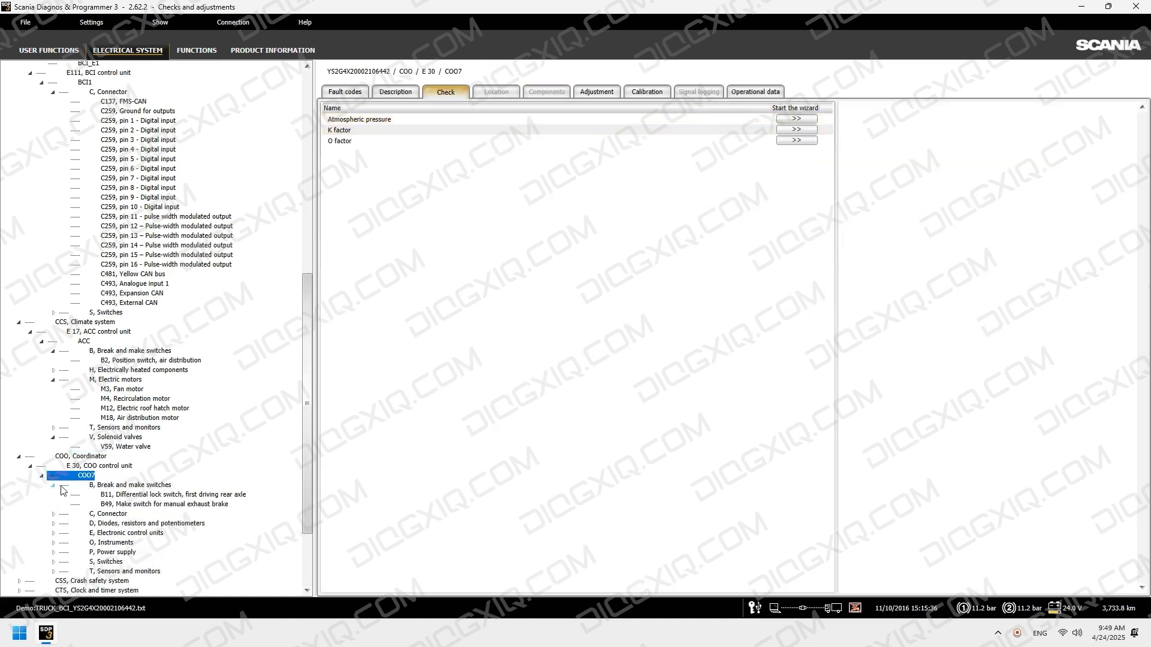
- View the location and component information of the B11 differential lock switch for the first driving rear axle
left_click(105, 486)
left_click(123, 494)
left_click(501, 93)
left_click(532, 92)
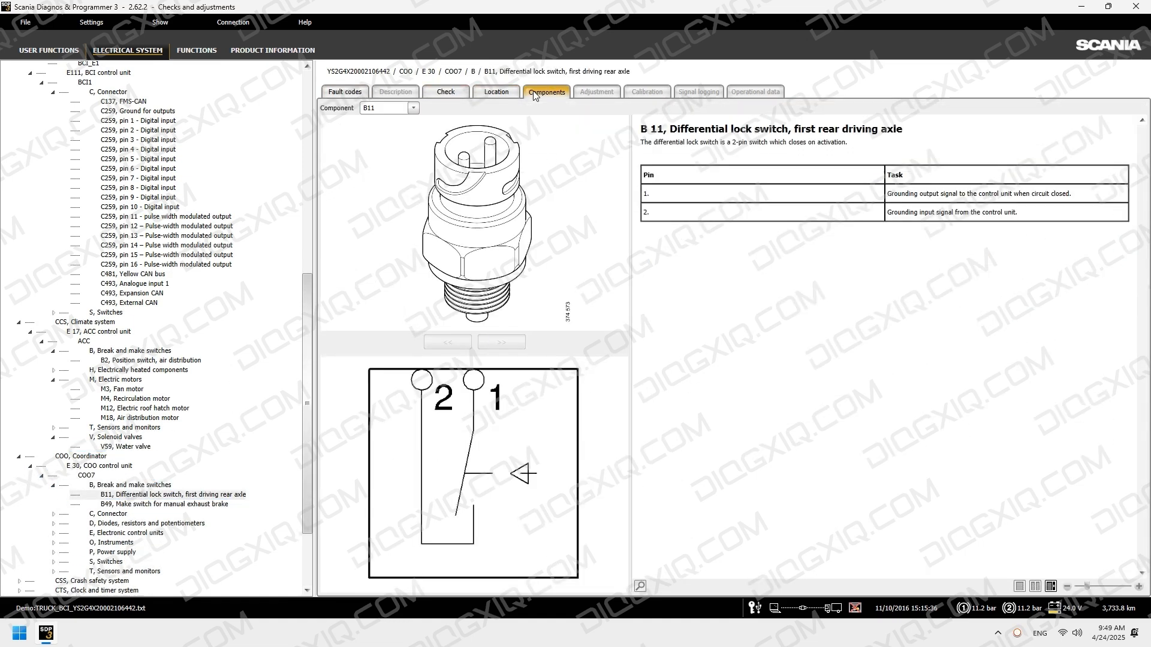
- Expand the crash safety system through the E 11 CSS control unit and CSS down to its connectors
scroll(89, 486, "down", 4)
left_click(20, 476)
left_click(33, 477)
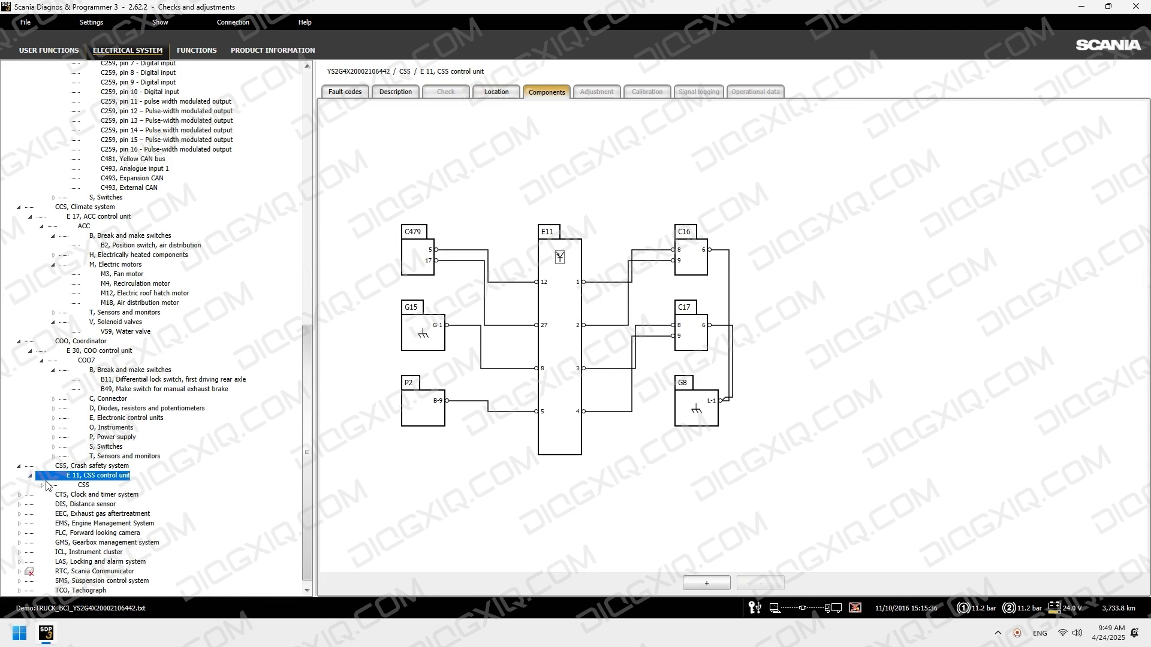
left_click(45, 485)
left_click(53, 495)
- View the check, location and component information of the C16 left-hand belt pretensioner
left_click(154, 504)
left_click(455, 95)
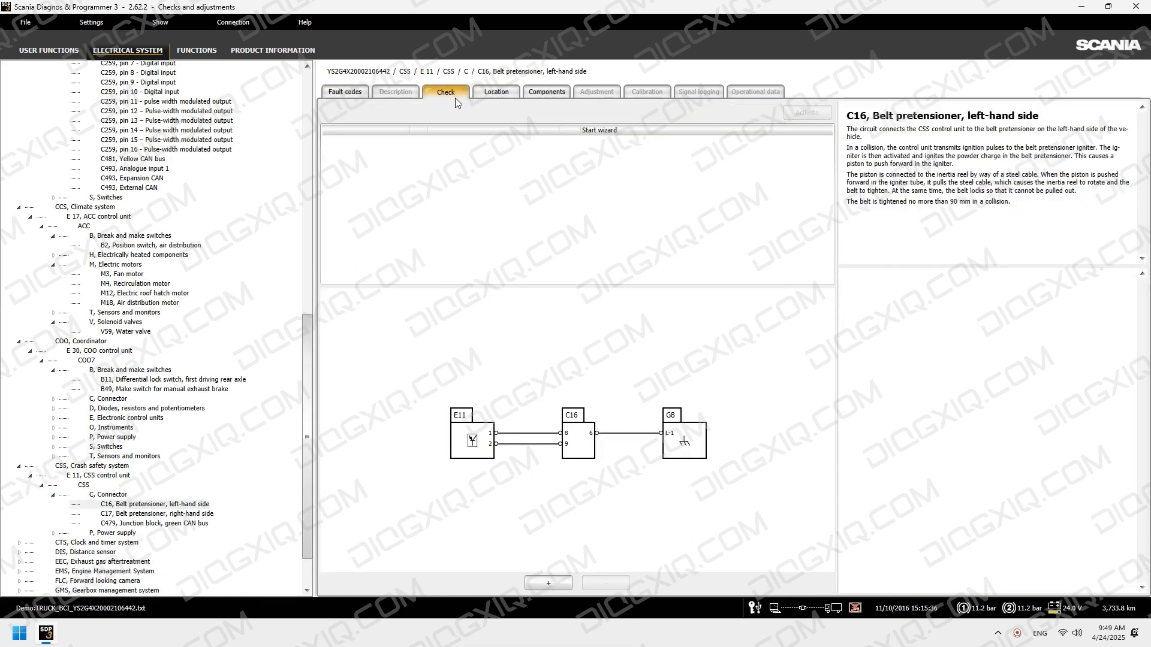
left_click(501, 94)
left_click(557, 95)
- Expand the engine management system and view the wiring diagram and location of the E 44 EMS control unit
scroll(83, 357, "down", 2)
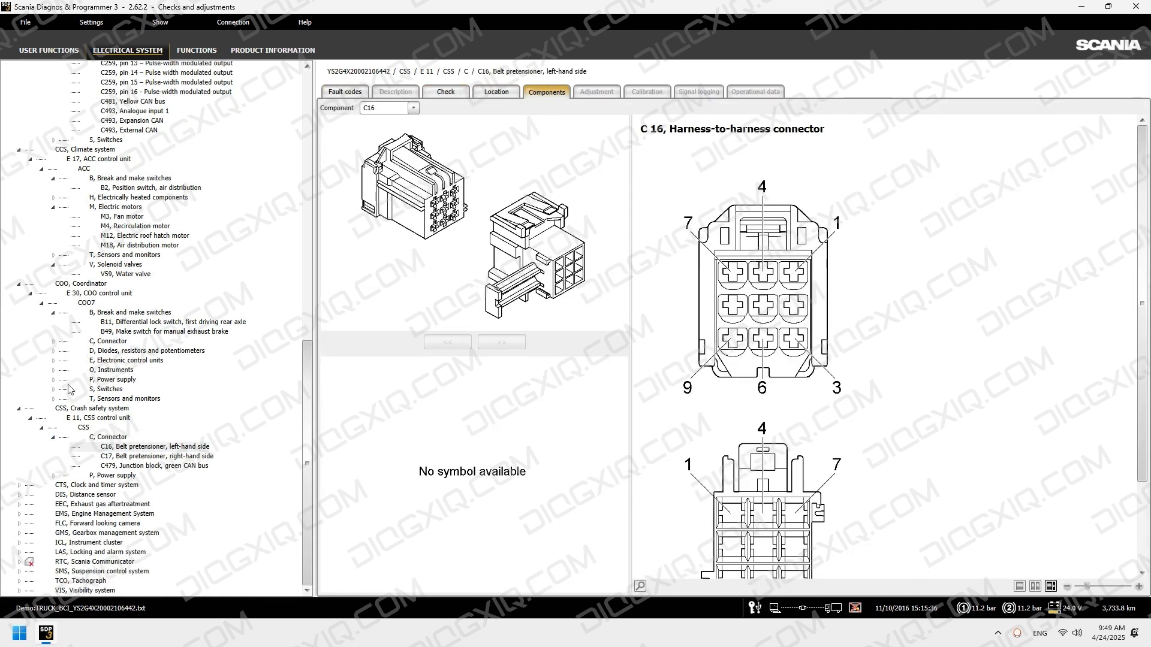
left_click(20, 513)
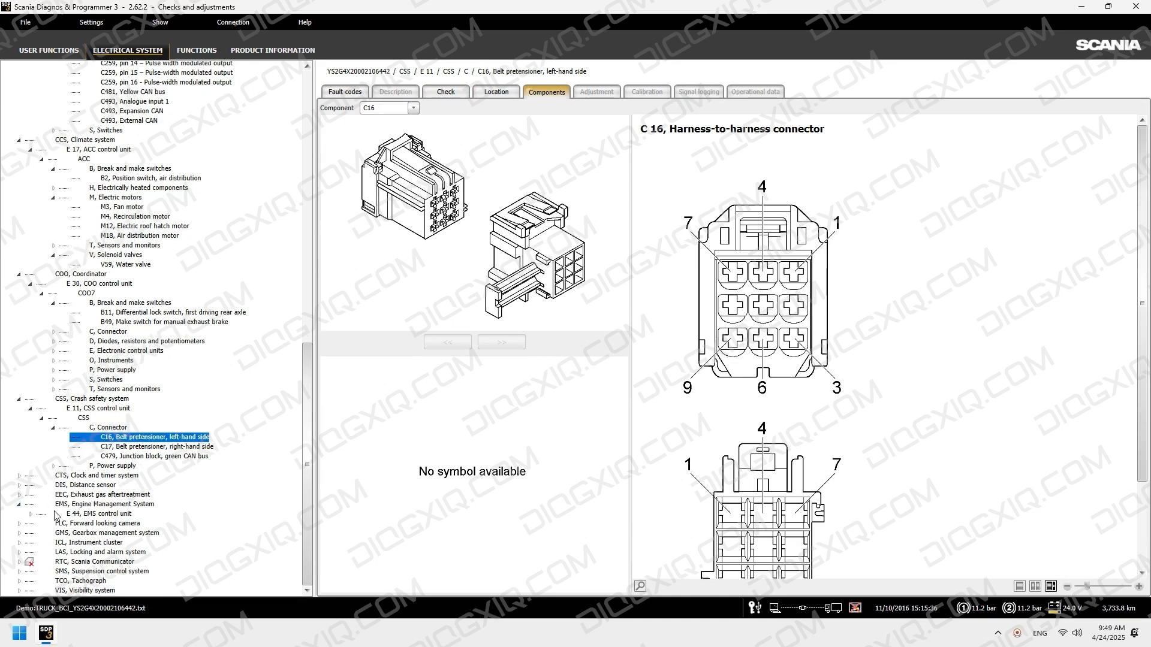
double_click(78, 514)
left_click(41, 523)
scroll(603, 409, "down", 7)
scroll(604, 413, "up", 5)
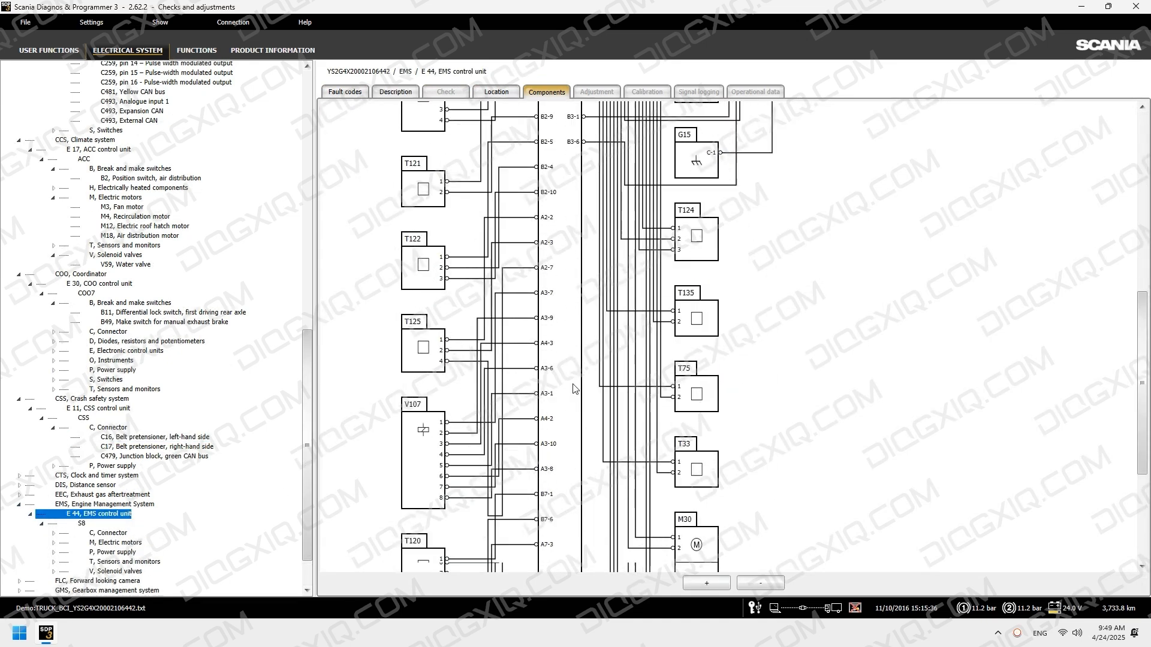
left_click(496, 92)
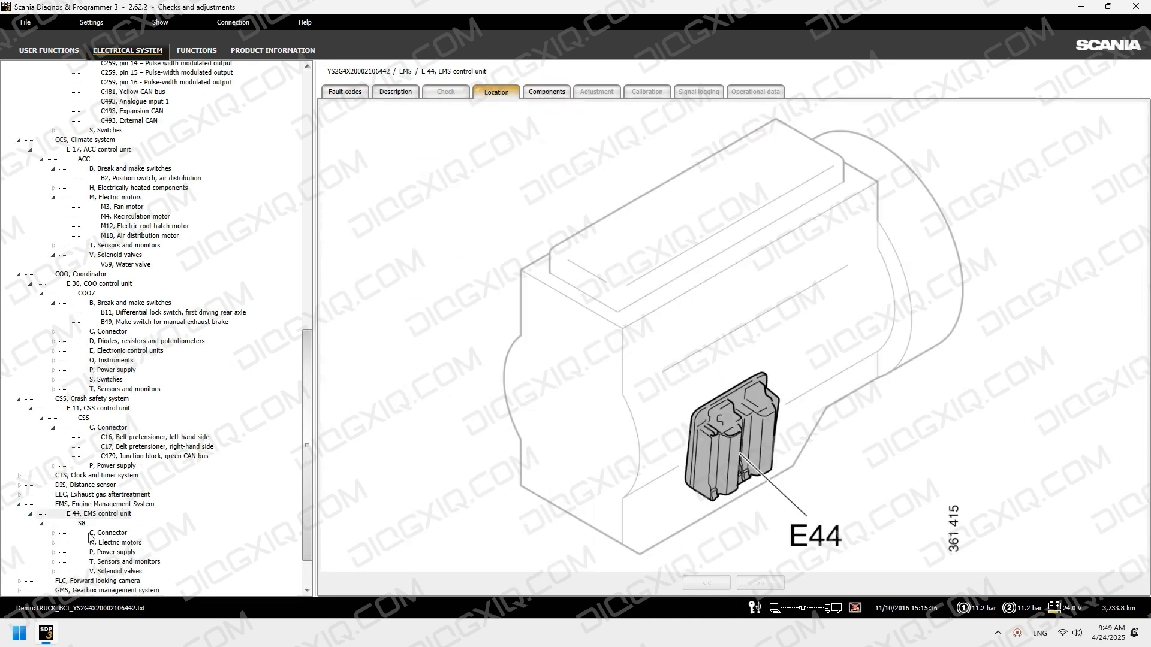
- Expand the S8 connectors and view the check, location and component information of the C480 junction block for the red CAN bus
scroll(89, 537, "down", 2)
left_click(90, 476)
left_click(54, 475)
left_click(132, 485)
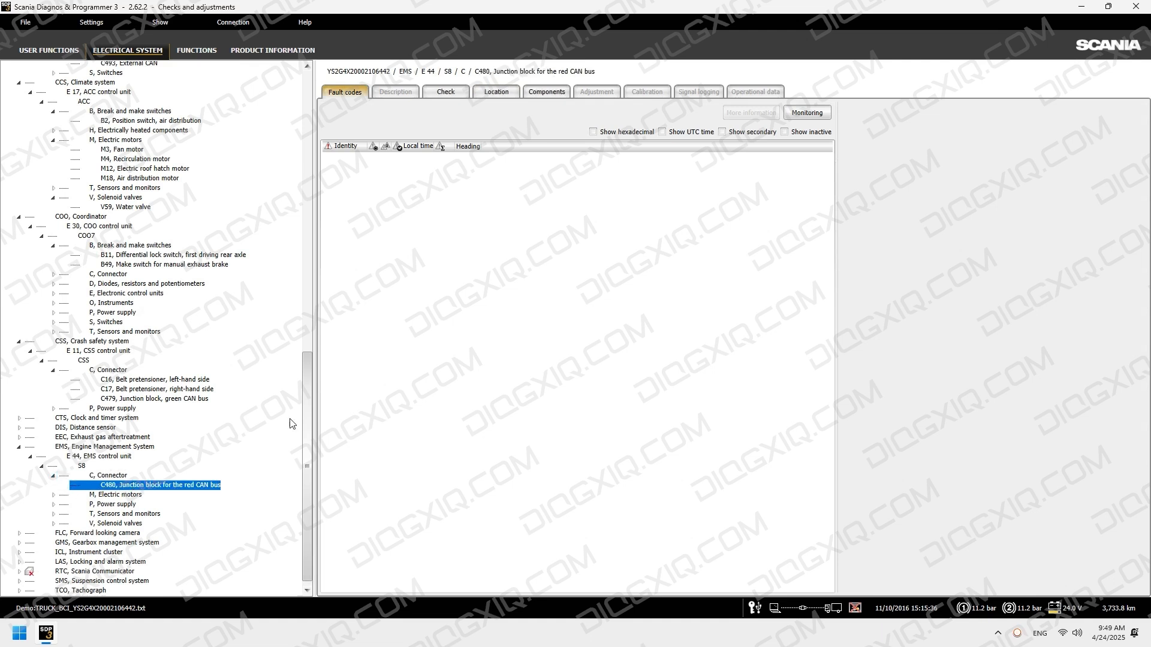
left_click(445, 92)
left_click(496, 92)
left_click(547, 92)
- Expand the S8 electric motors and view the check, location and component information of the M30 variable geometry turbocharger motor
scroll(799, 335, "down", 2)
left_click(54, 495)
left_click(180, 514)
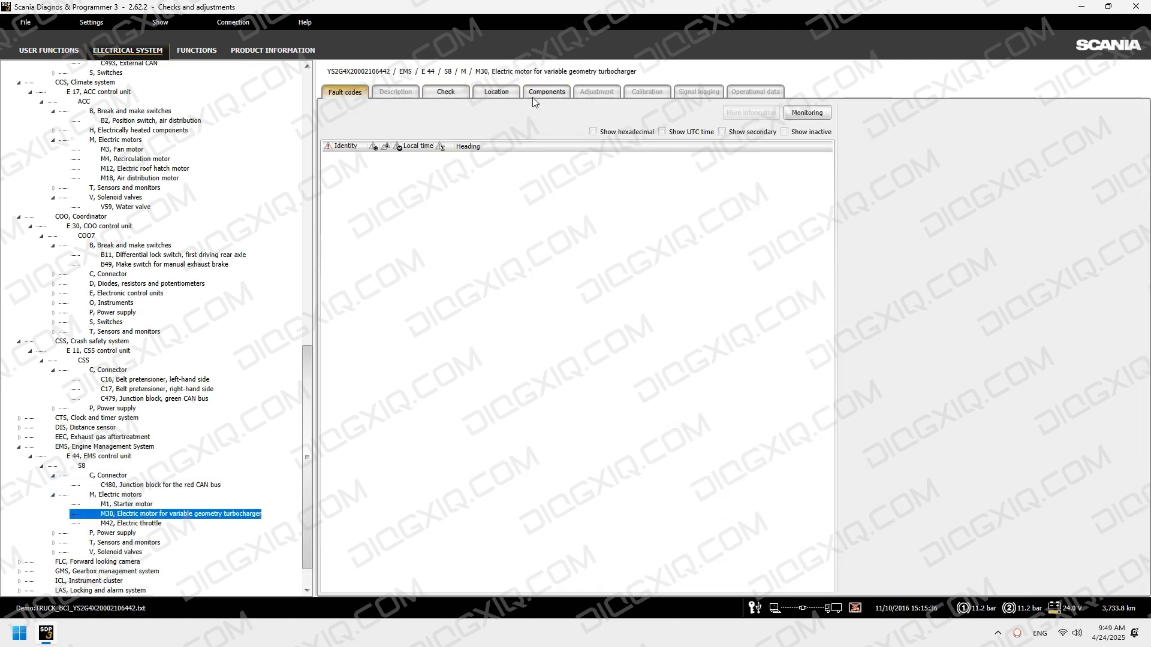
left_click(445, 91)
left_click(496, 91)
left_click(547, 92)
- Expand the gearbox management and forward looking camera systems, and view the checks for FLC1 under the E 101 control unit
scroll(166, 395, "down", 2)
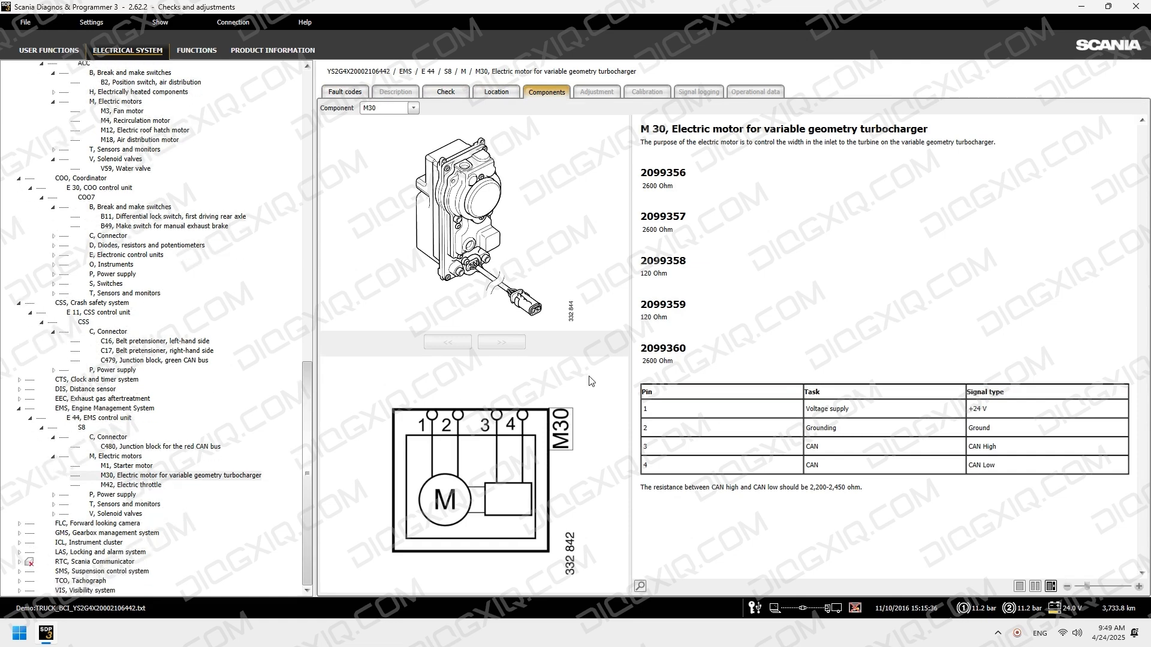
left_click(19, 533)
left_click(19, 515)
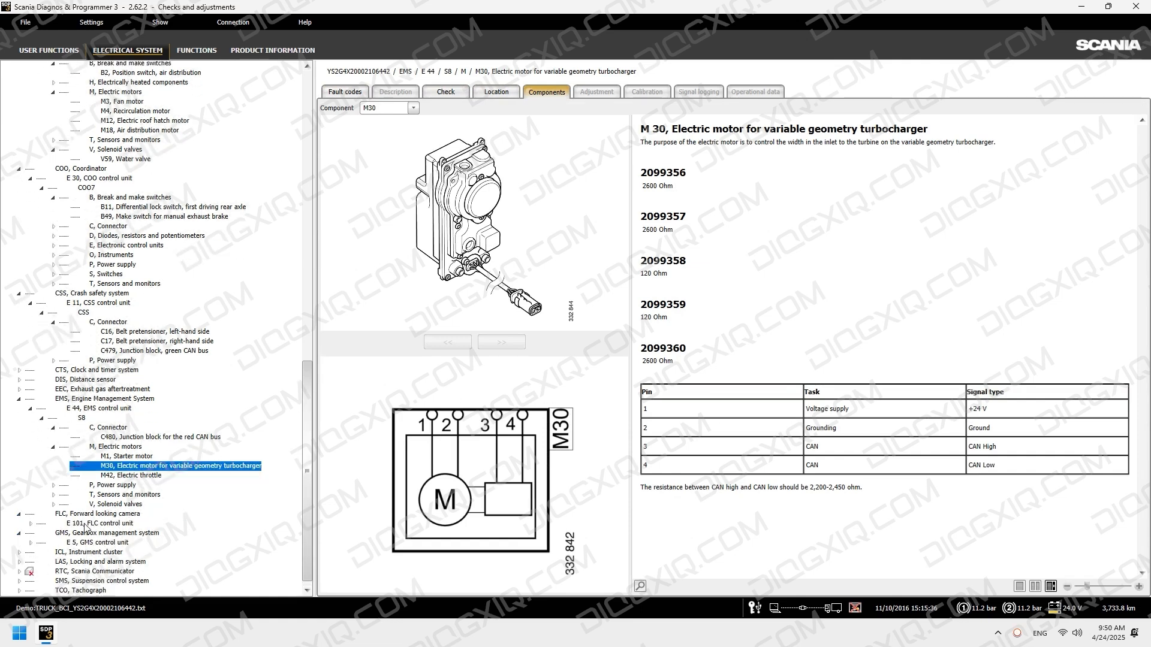
left_click(87, 524)
left_click(31, 524)
left_click(81, 533)
left_click(42, 533)
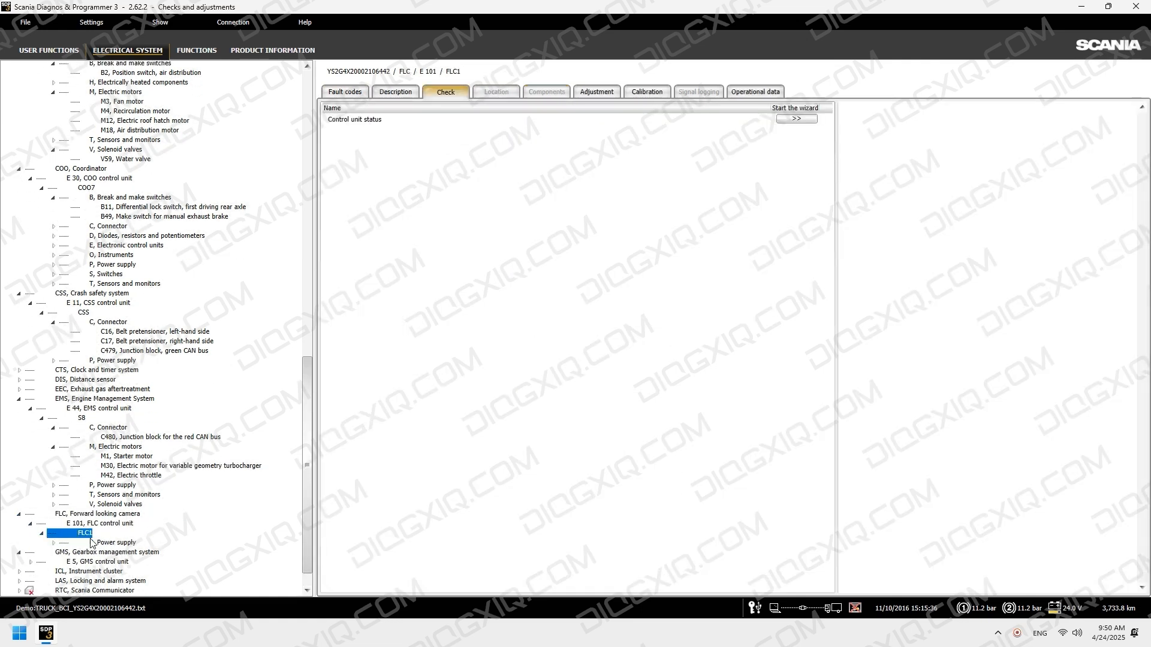
- Expand the FLC1 power supply and view the component information of the P2 supply voltage, including its fuse table
left_click(97, 543)
left_click(53, 543)
left_click(114, 553)
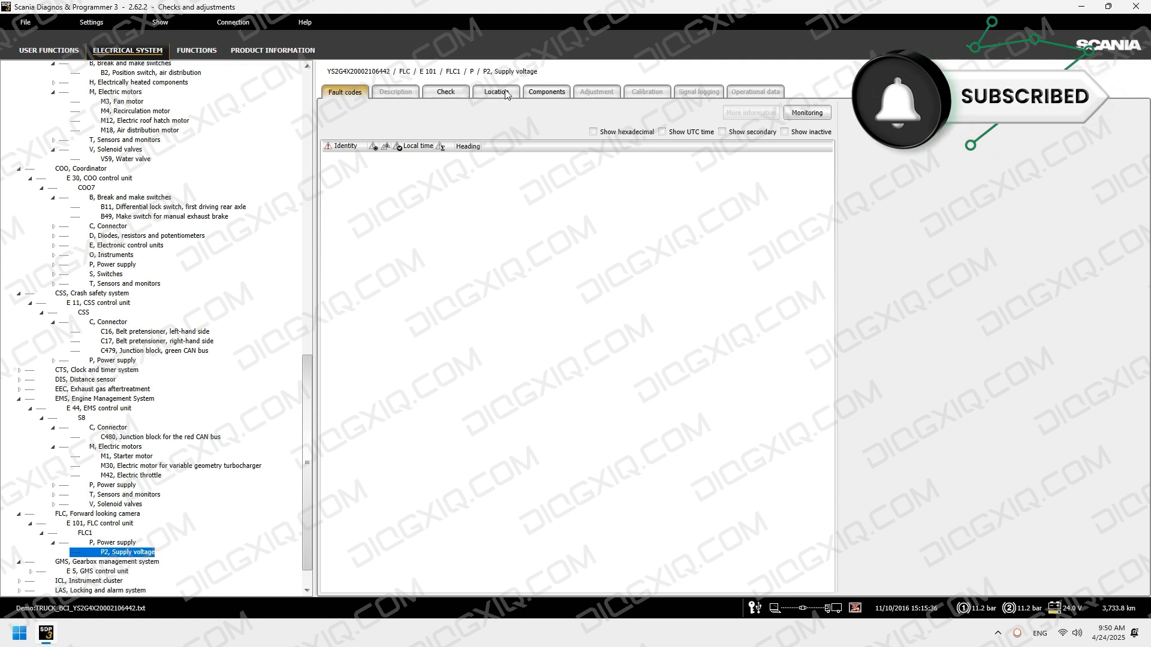
scroll(89, 332, "down", 2)
scroll(750, 354, "down", 8)
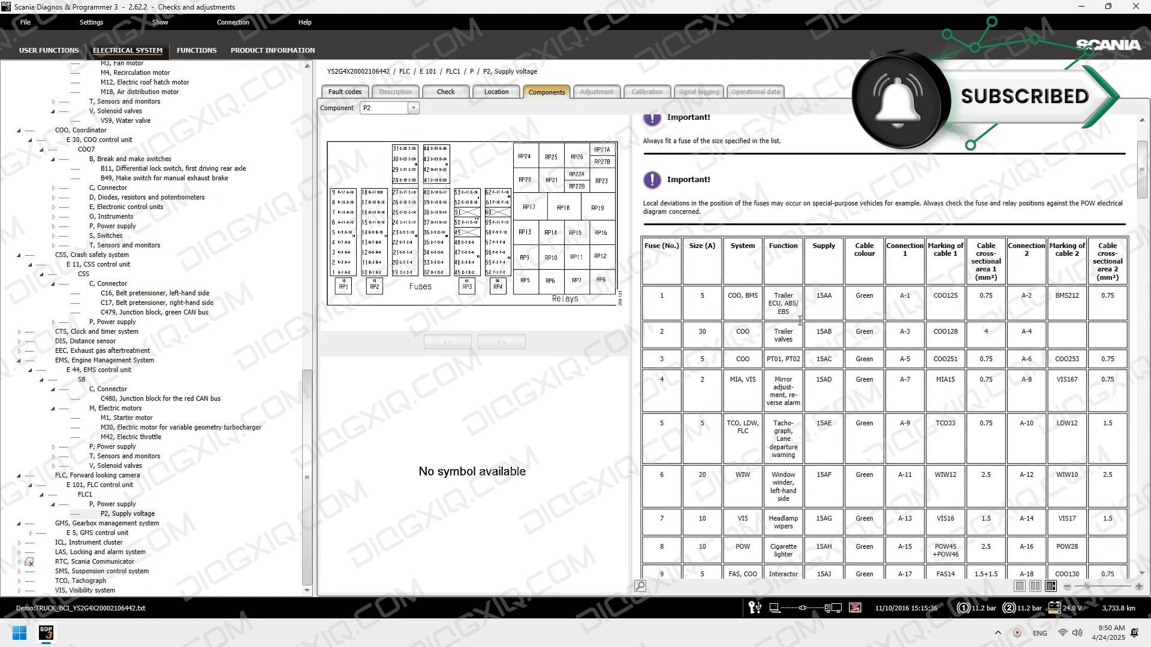
- Expand the instrument cluster system through O 1 and ICL2 to its break and make switches
left_click(19, 543)
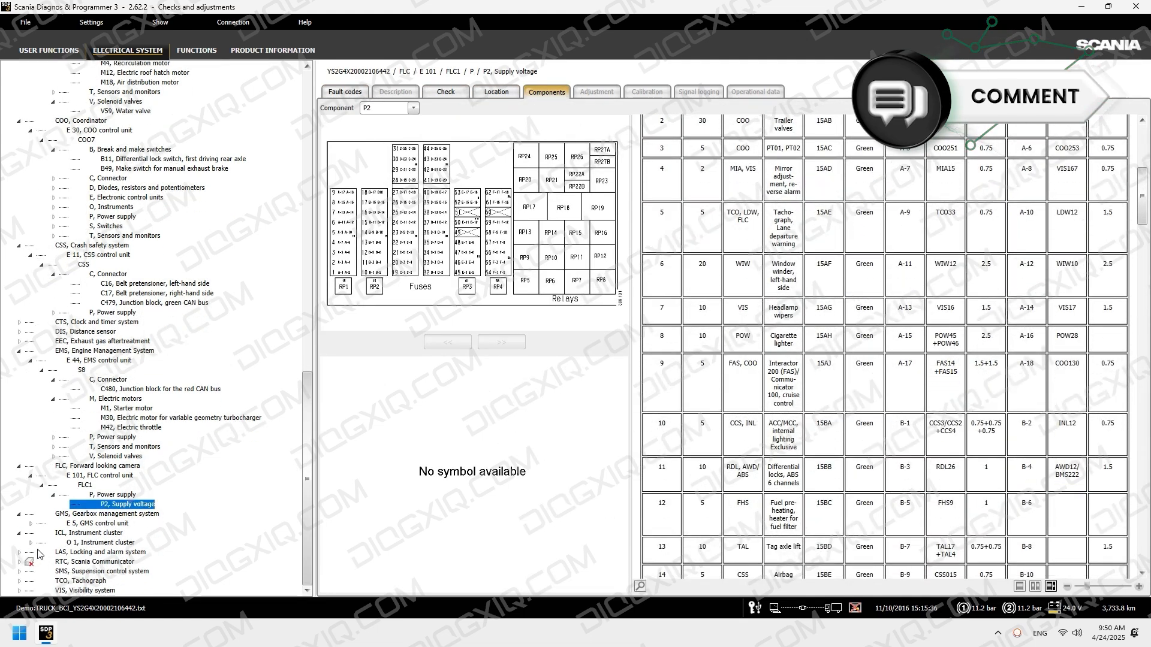
left_click(30, 549)
left_click(30, 542)
left_click(55, 552)
left_click(42, 552)
left_click(67, 562)
scroll(136, 519, "down", 3)
- View the check, location and component information of the B6 door switch under ICL2
double_click(120, 494)
left_click(103, 486)
left_click(445, 91)
left_click(496, 91)
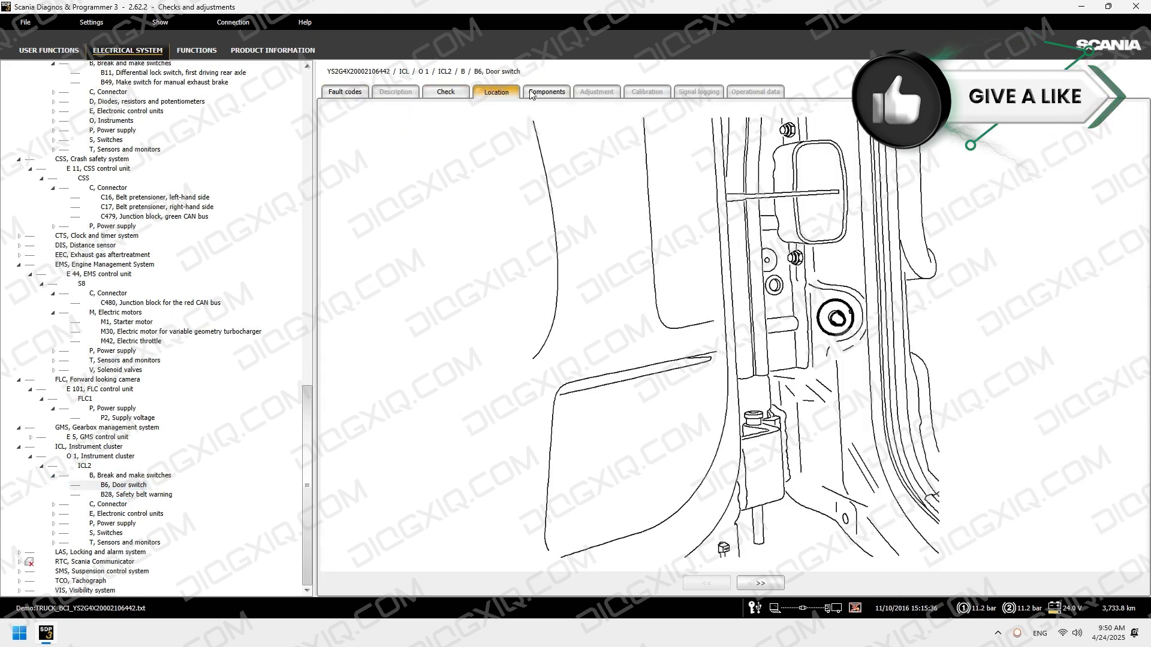
left_click(546, 91)
- Expand the Scania Communicator system and its E 89 control unit, and view the adjustments for C200
left_click(19, 561)
left_click(41, 564)
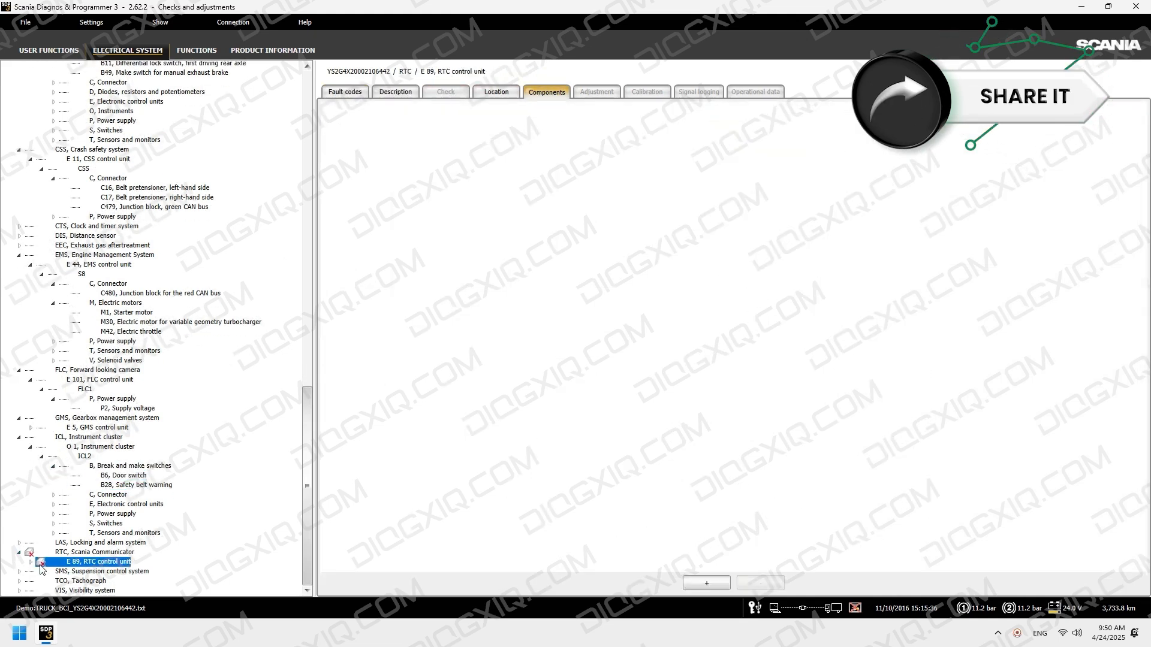
left_click(30, 562)
left_click(53, 572)
left_click(596, 92)
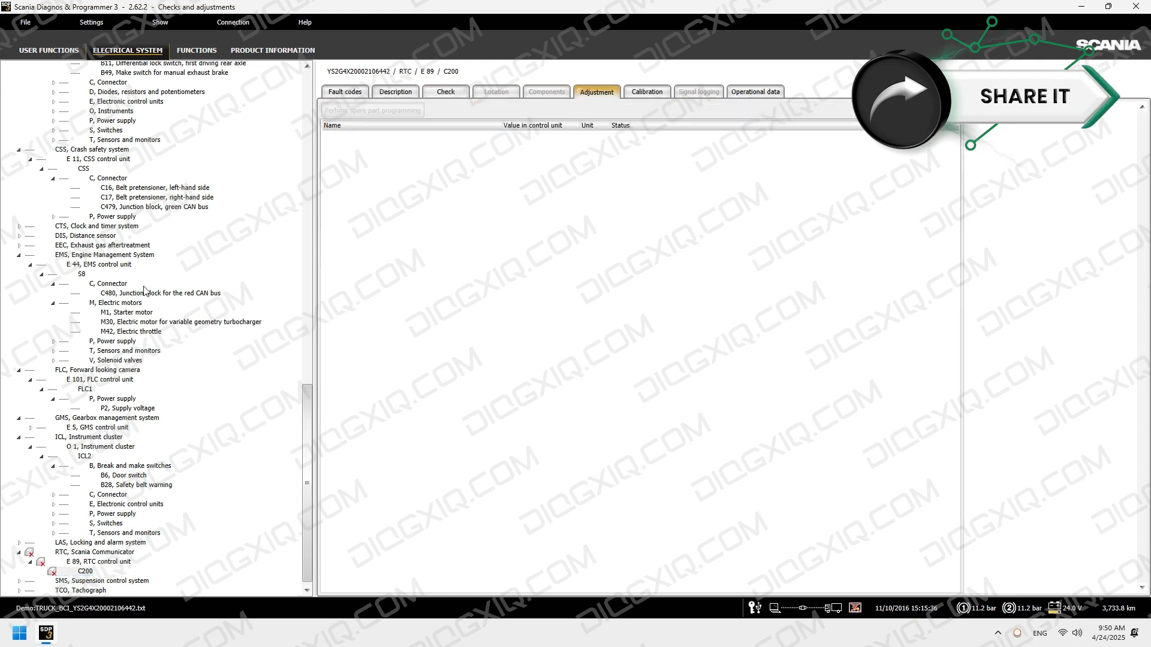
- Expand the tachograph system and view the wiring diagram and location of the O 4 tachograph
scroll(144, 290, "down", 1)
left_click(20, 581)
double_click(87, 581)
scroll(623, 279, "down", 6)
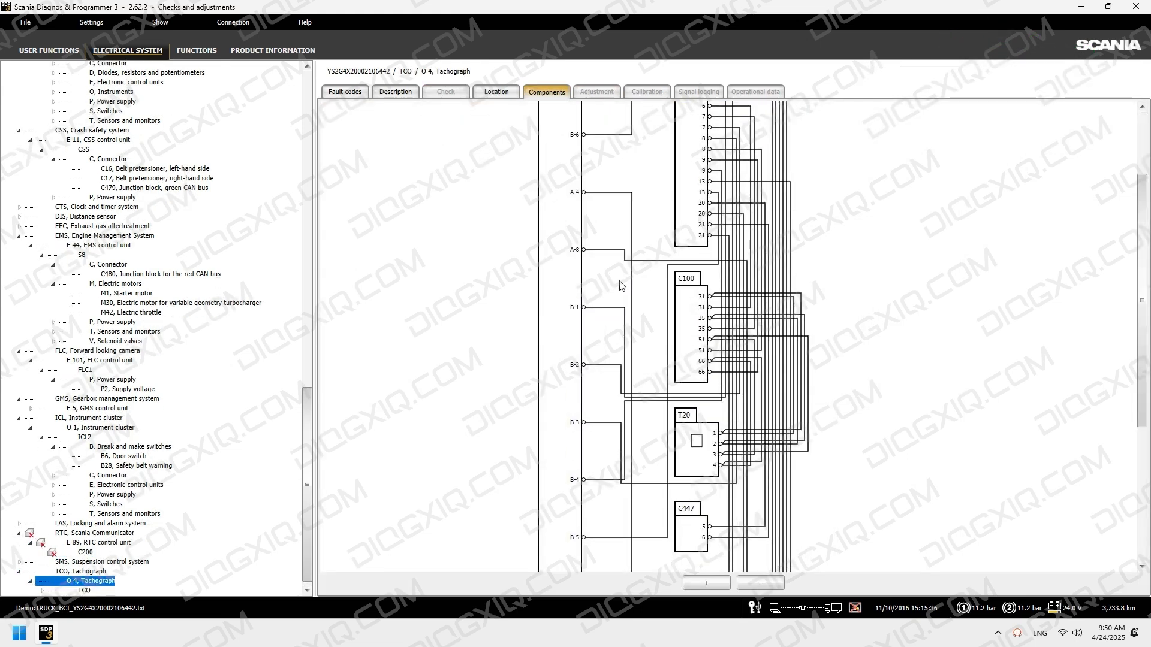
left_click(508, 94)
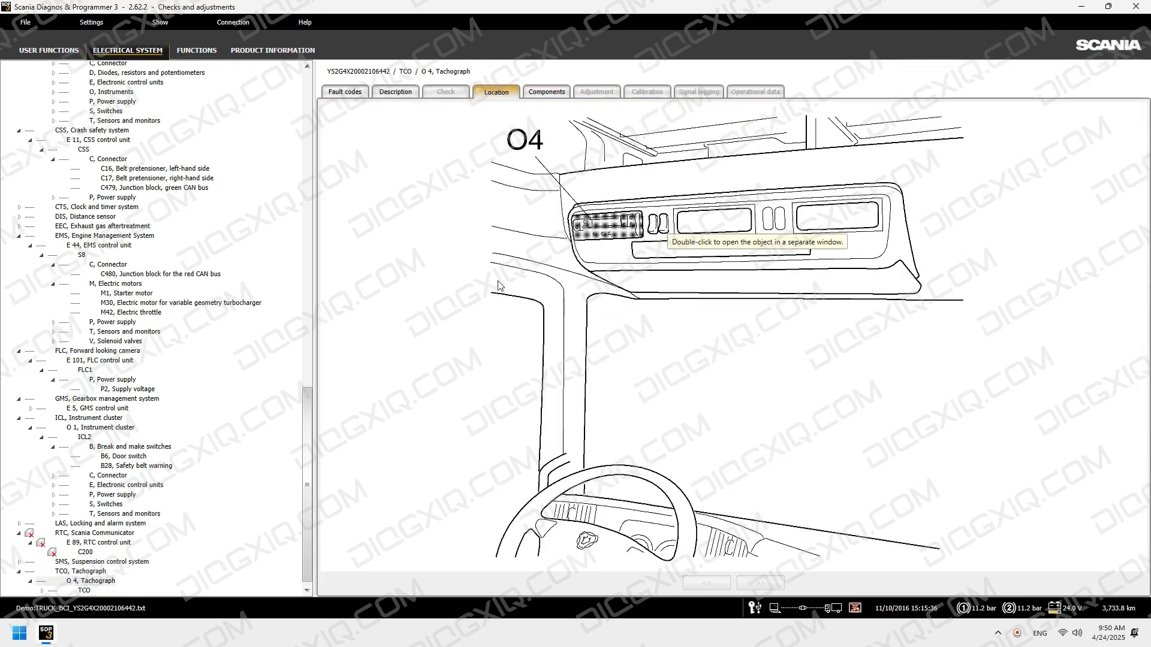
- Expand the TCO connectors and view the location and component information of the C100 harness-to-harness connector
left_click(42, 590)
left_click(71, 573)
left_click(125, 581)
left_click(502, 91)
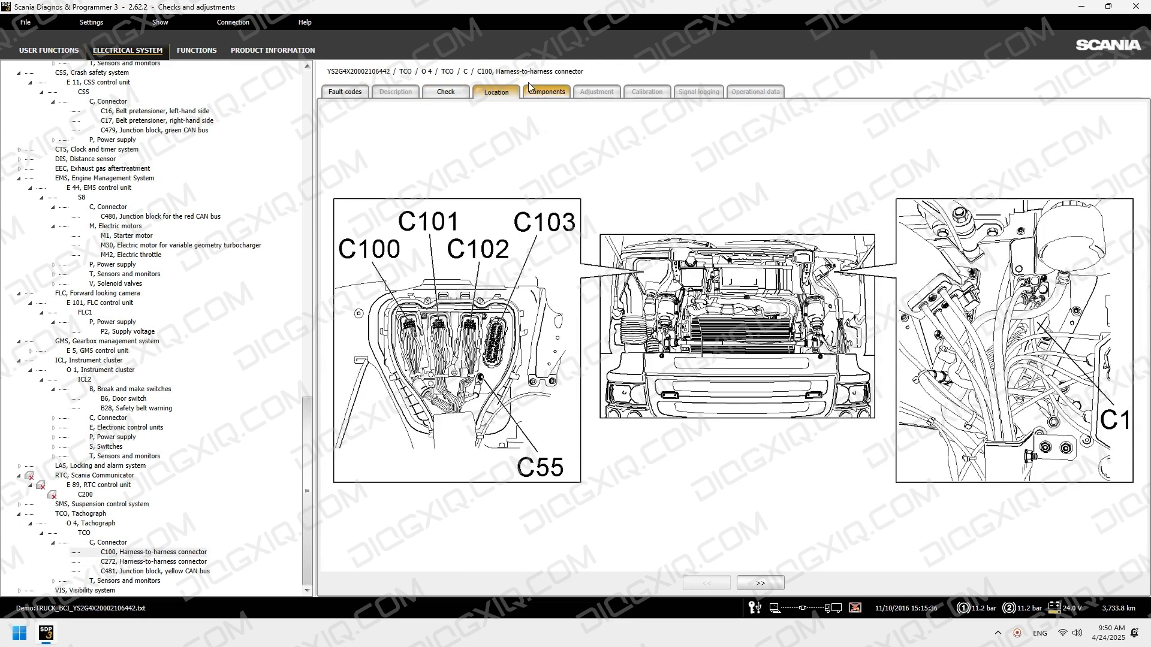
left_click(529, 89)
scroll(887, 348, "down", 5)
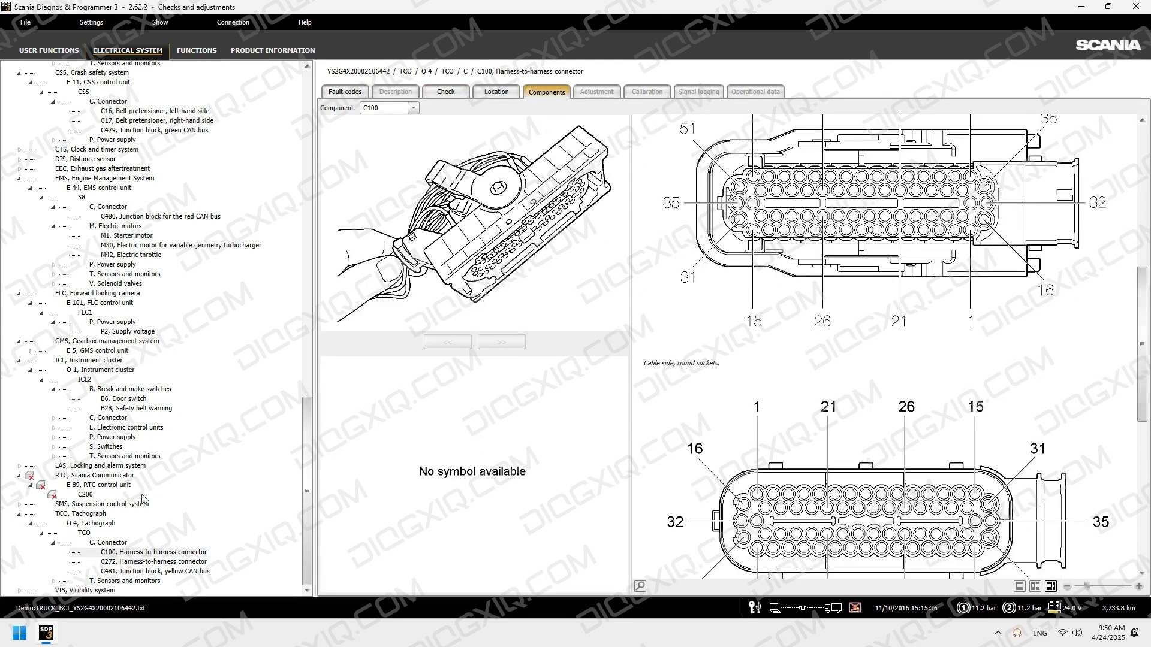
- Expand the TCO sensors and monitors, and view the check, location and component information of a sensor there
left_click(60, 583)
left_click(114, 581)
left_click(457, 91)
left_click(493, 92)
left_click(544, 92)
- Switch to the functions view and expand the bodywork adaptation checks
left_click(197, 50)
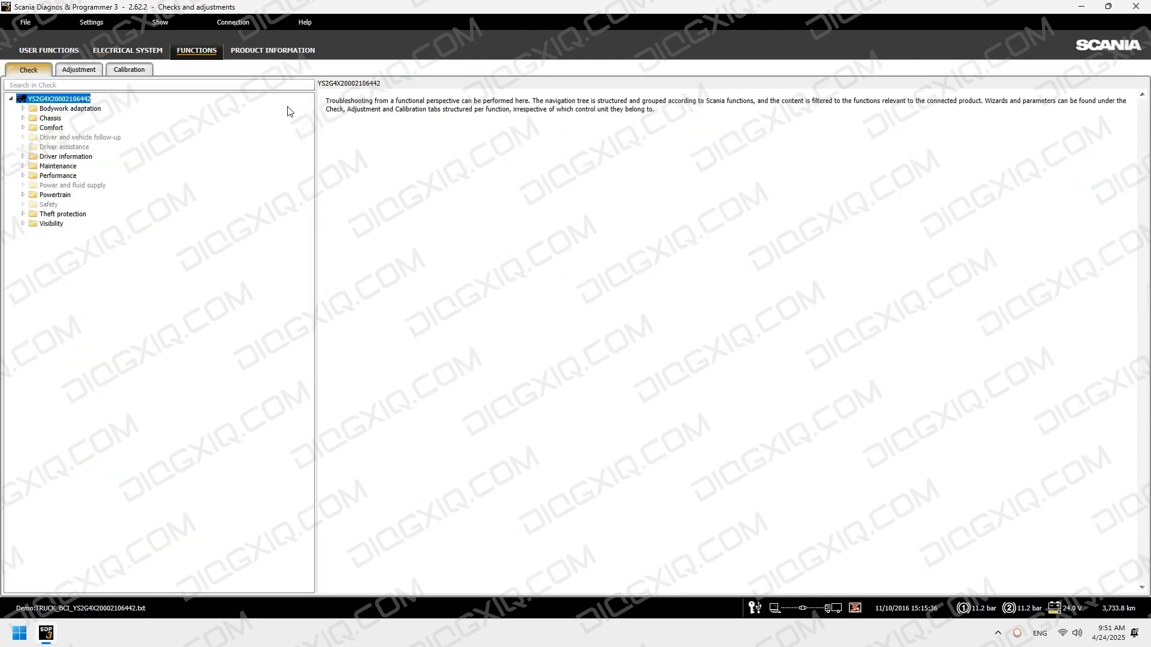
left_click(23, 109)
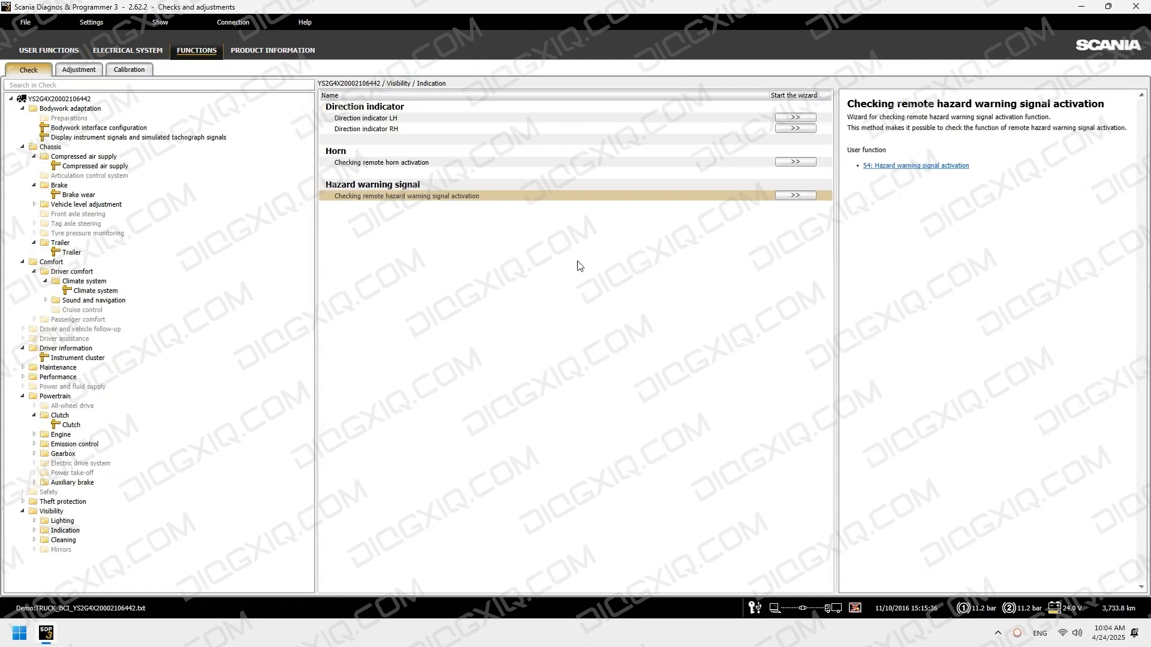
- Display the program's version and validity information
left_click(304, 22)
left_click(360, 128)
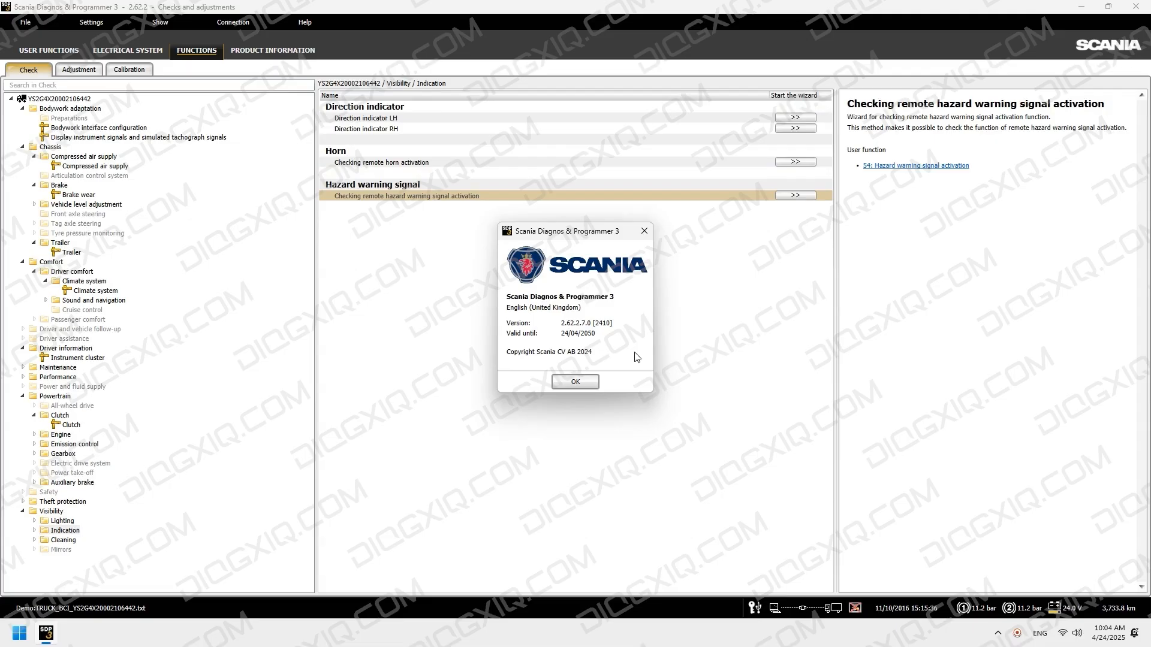